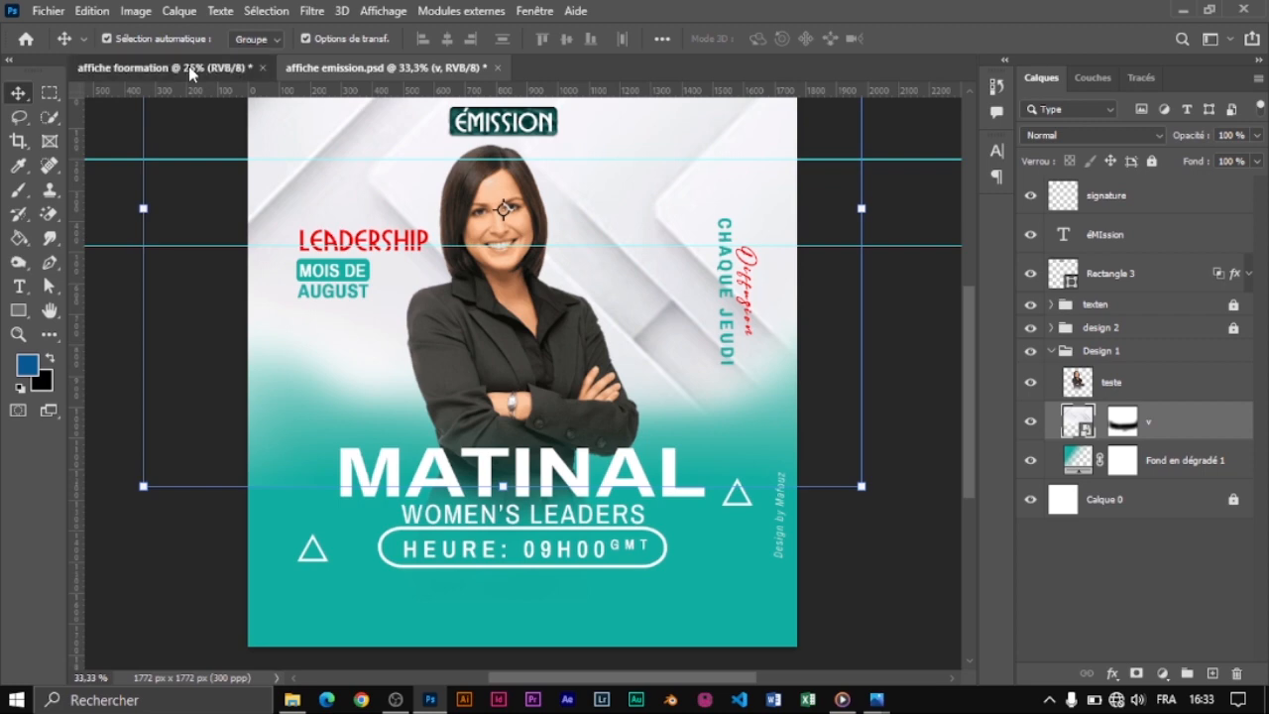
Add a gradient fill layer above the background of the affiche foormation document.
click(188, 66)
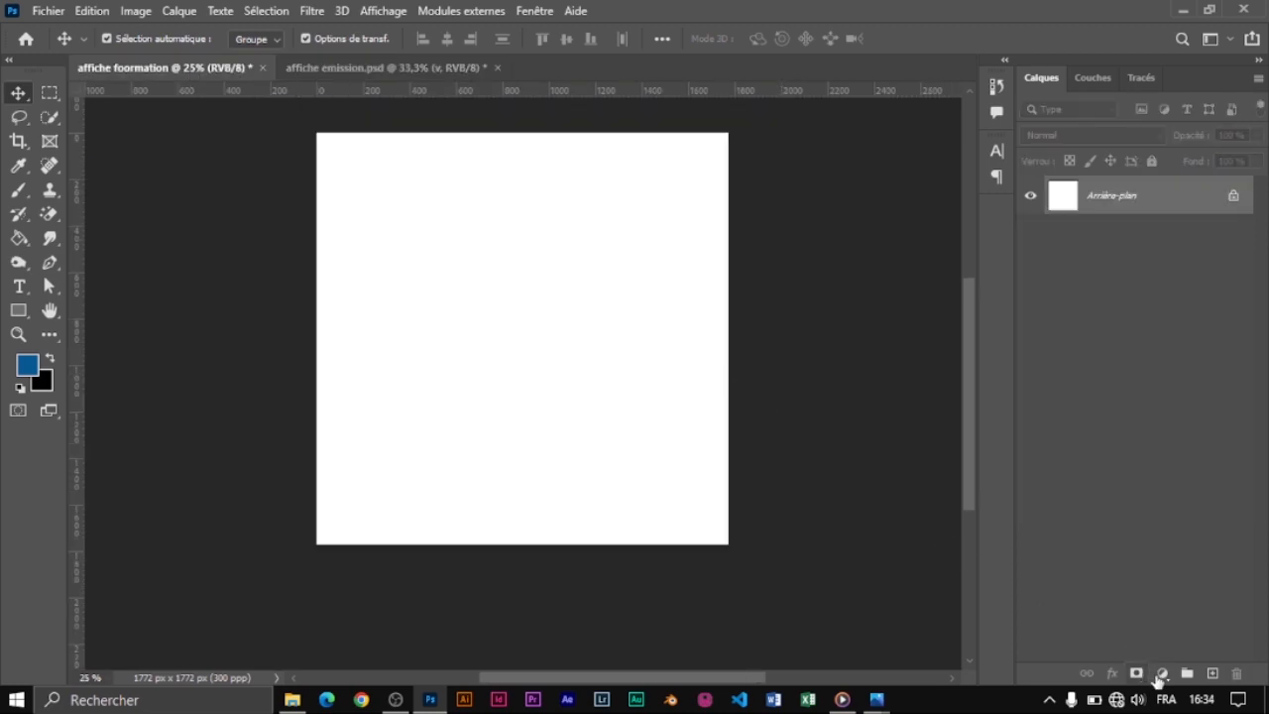
click(1158, 673)
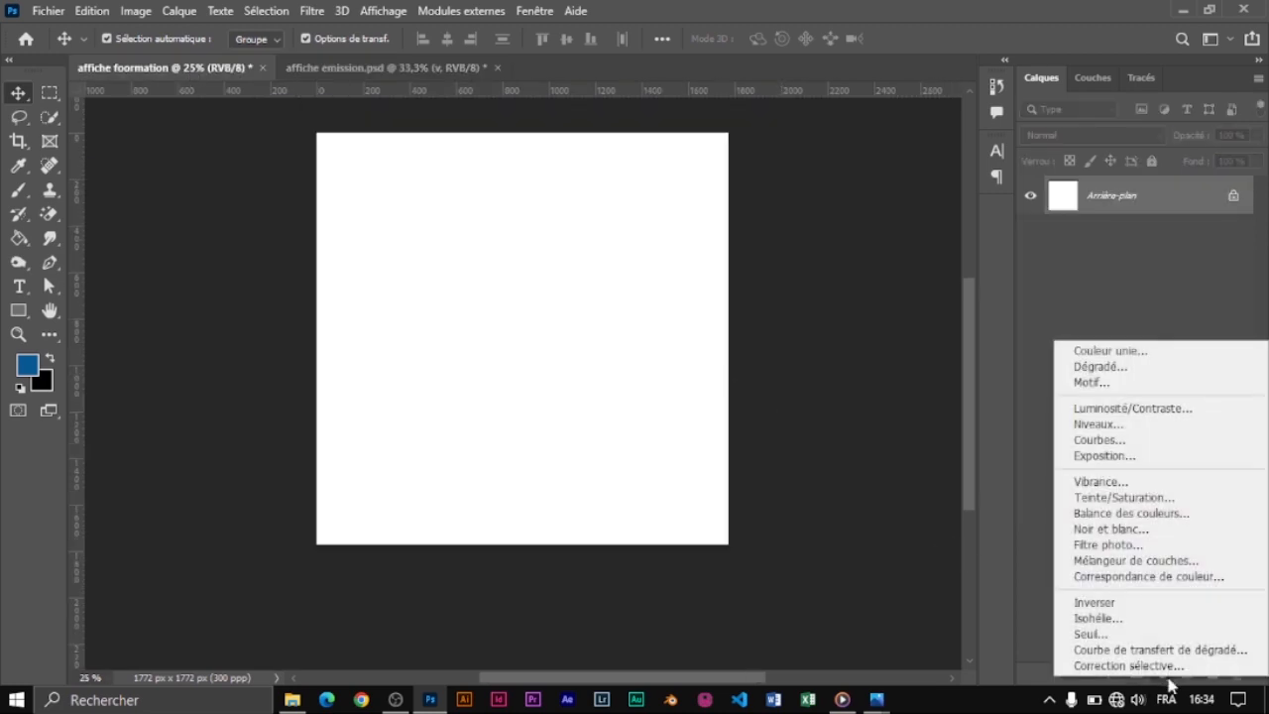
click(1126, 366)
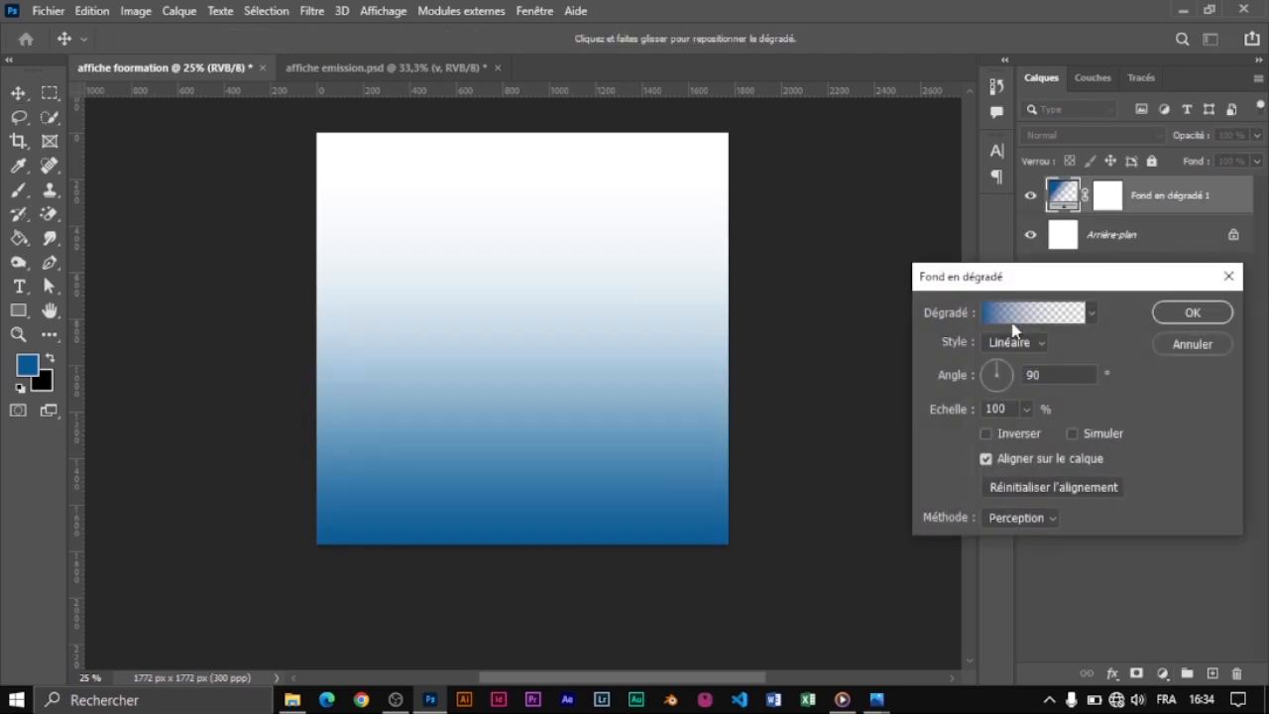
Recolour the gradient's colour stop at 0% to a light teal green and shift the gradient upward on the canvas.
click(1004, 311)
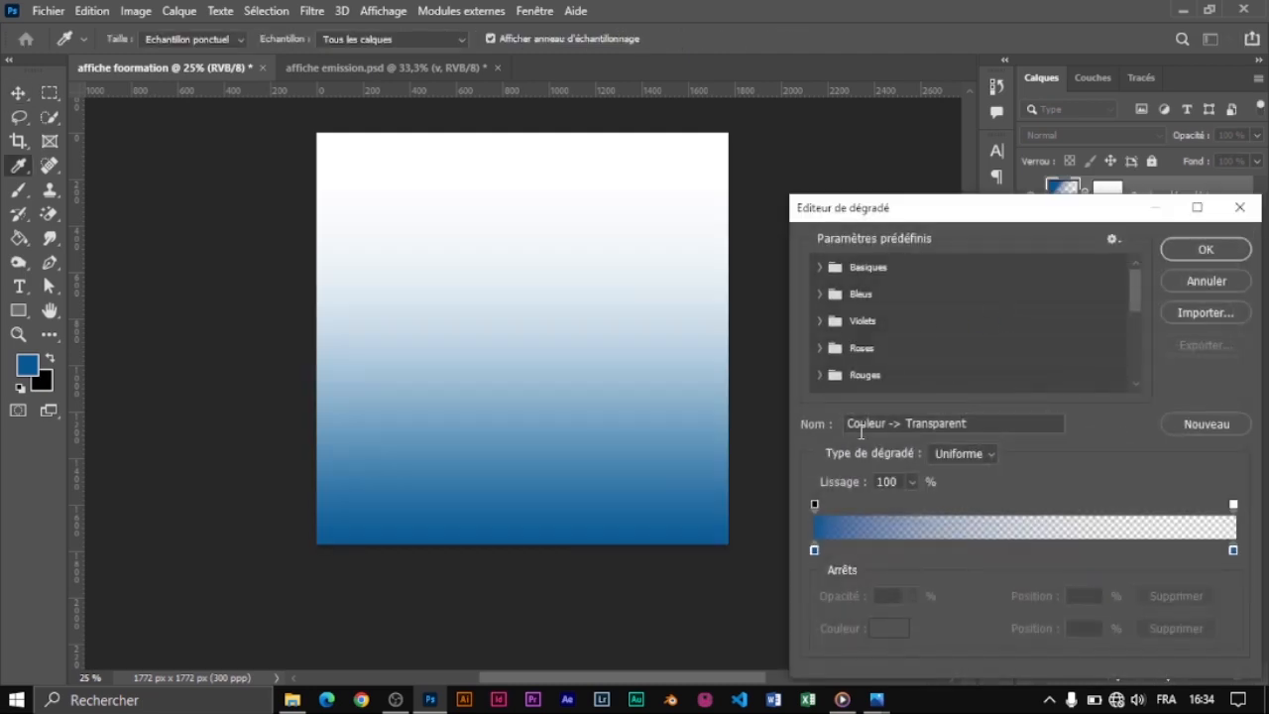
click(815, 550)
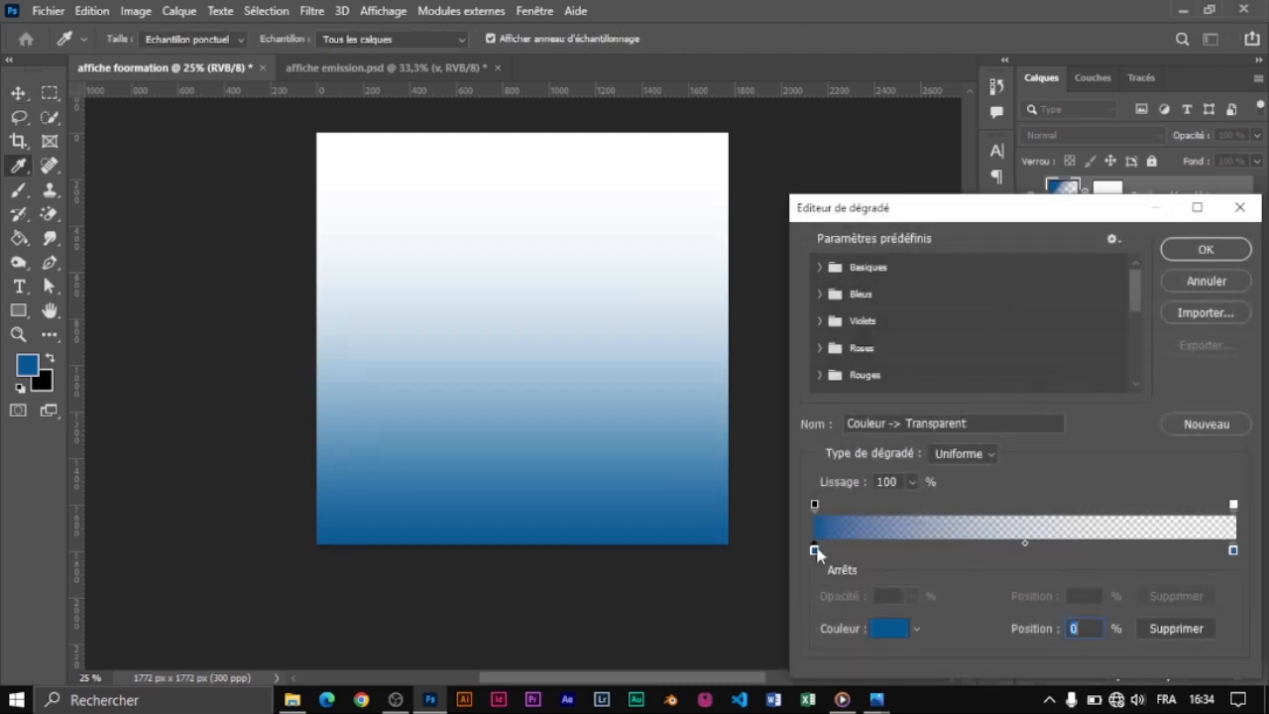
click(888, 632)
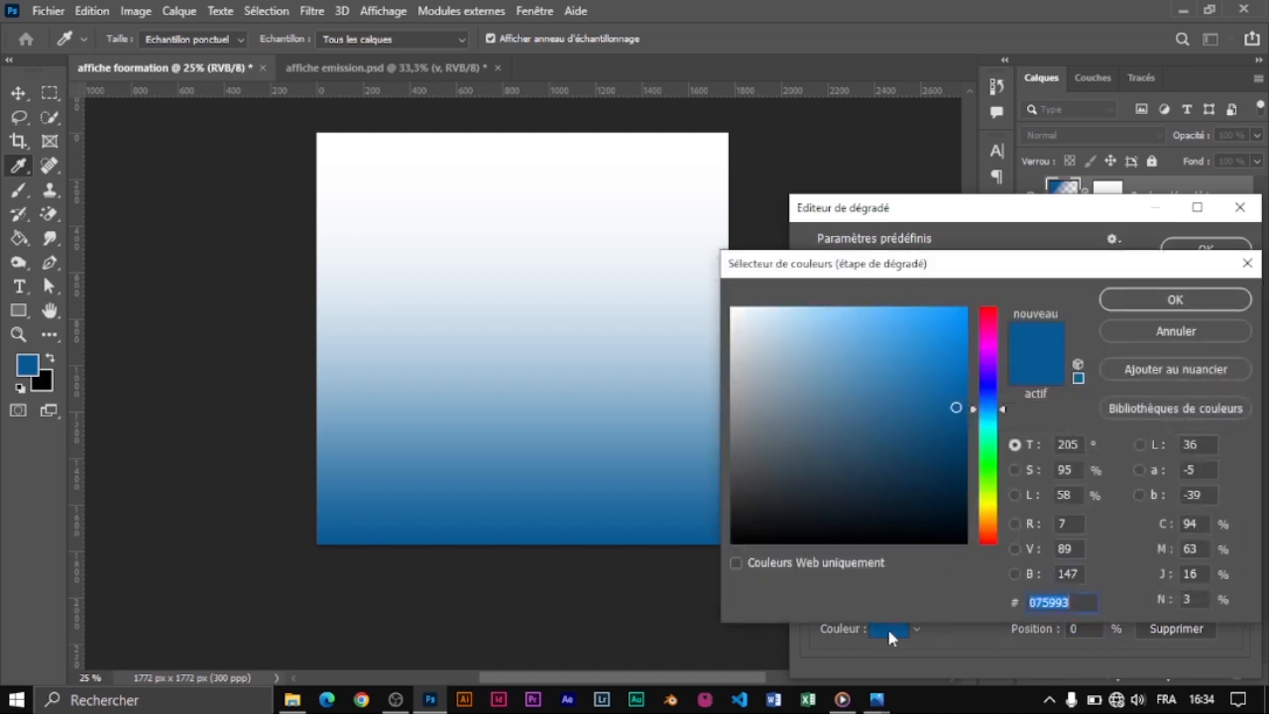
click(986, 433)
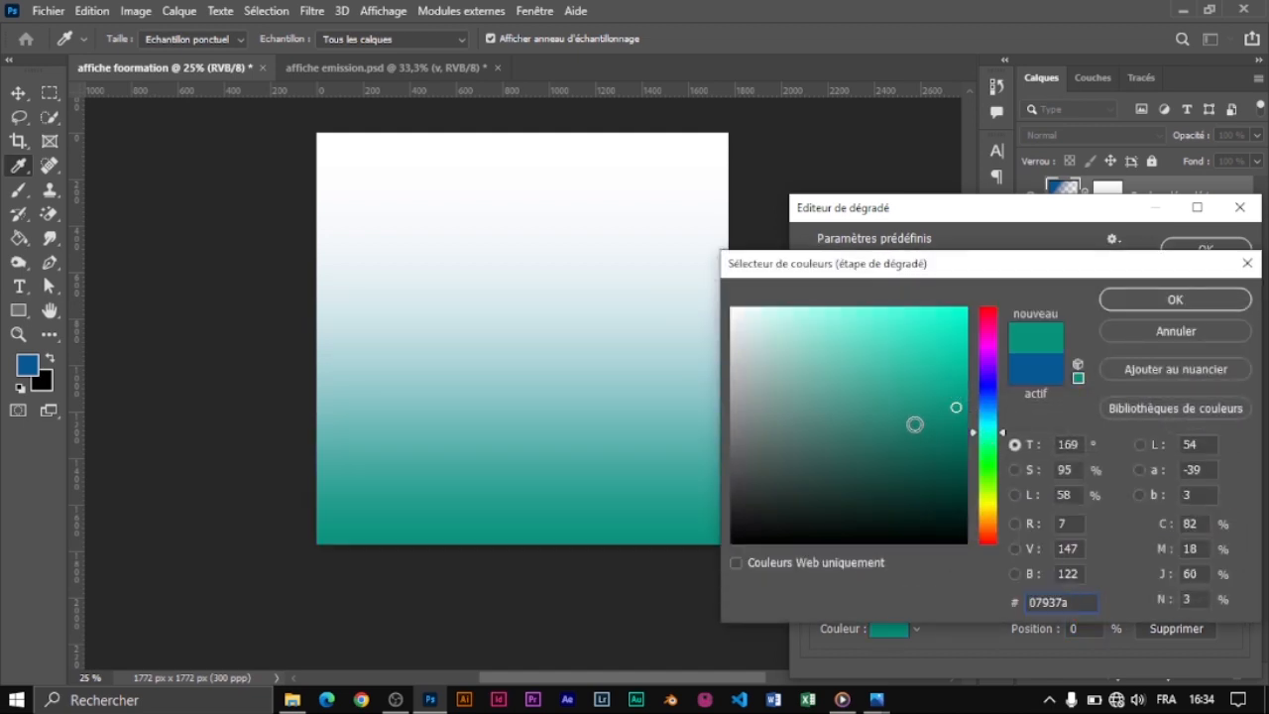
click(915, 424)
click(943, 388)
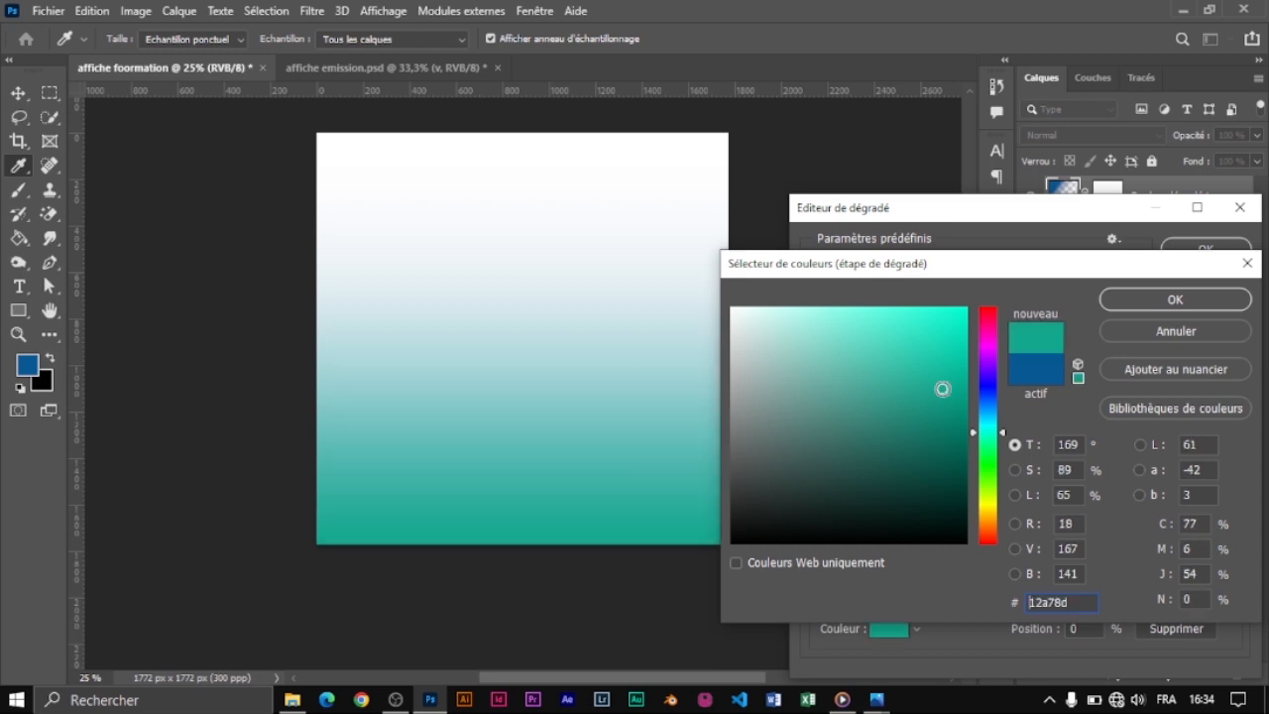
click(932, 364)
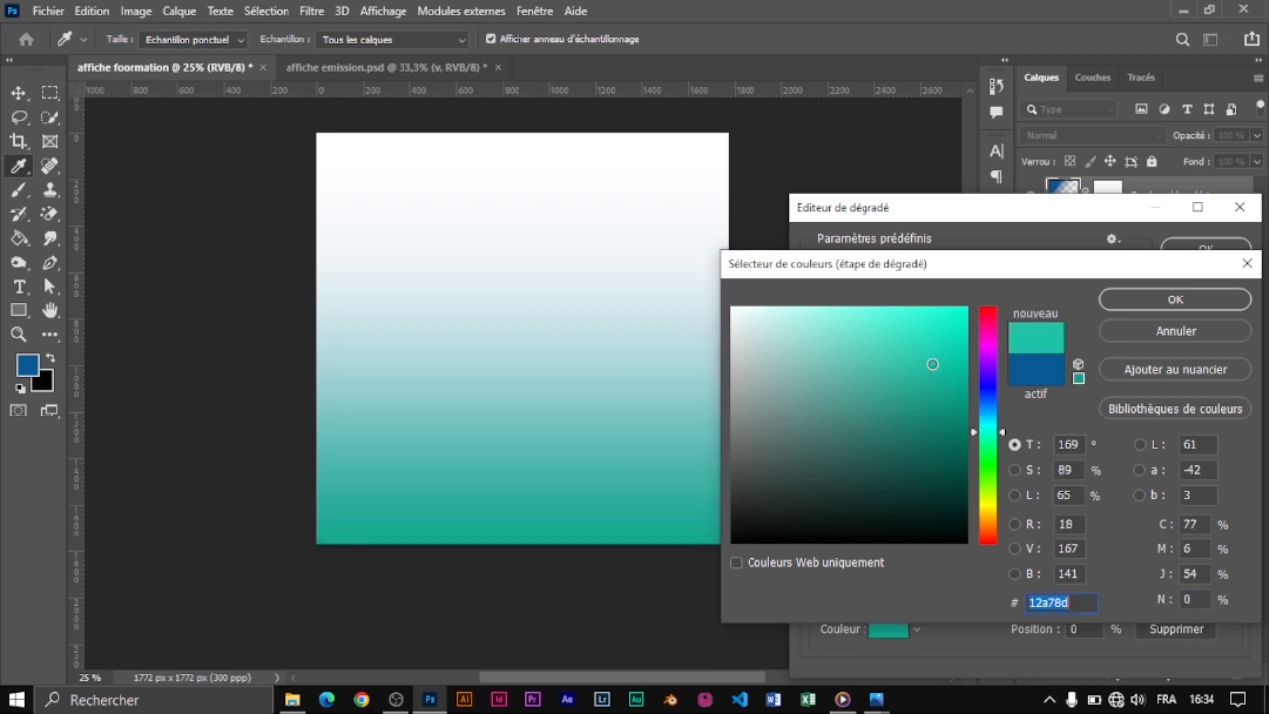
click(1170, 299)
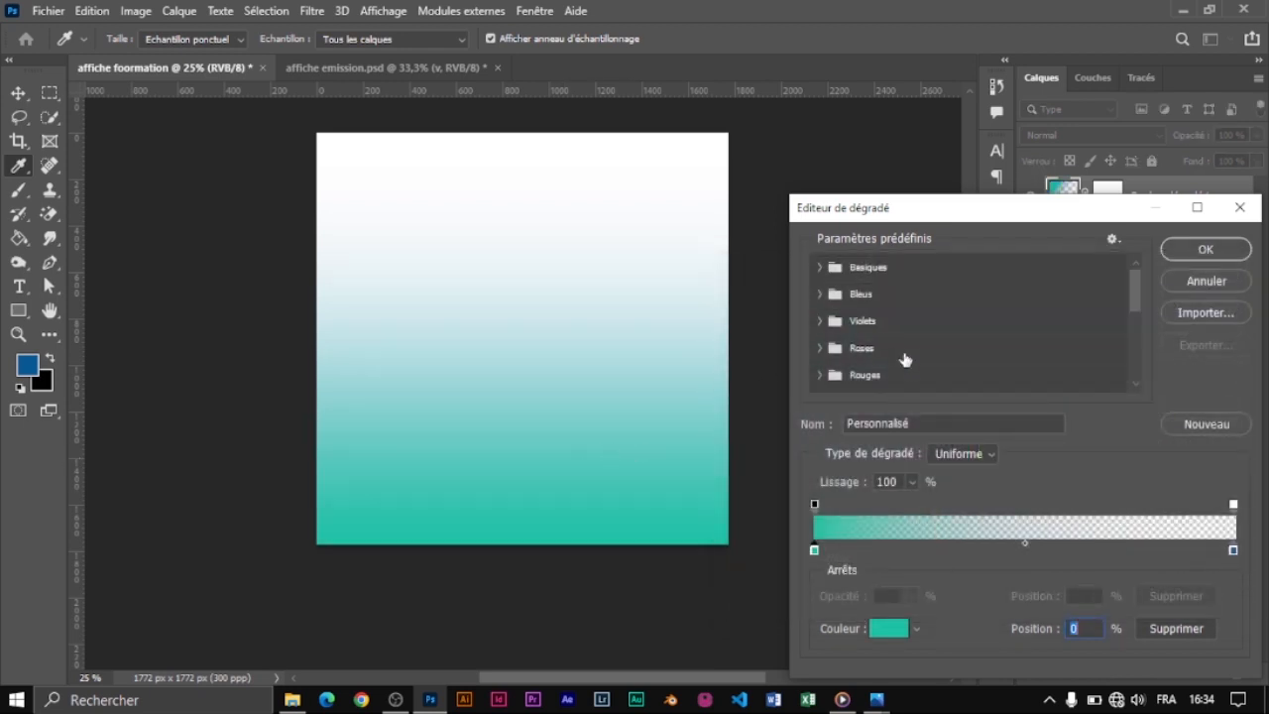
click(1204, 251)
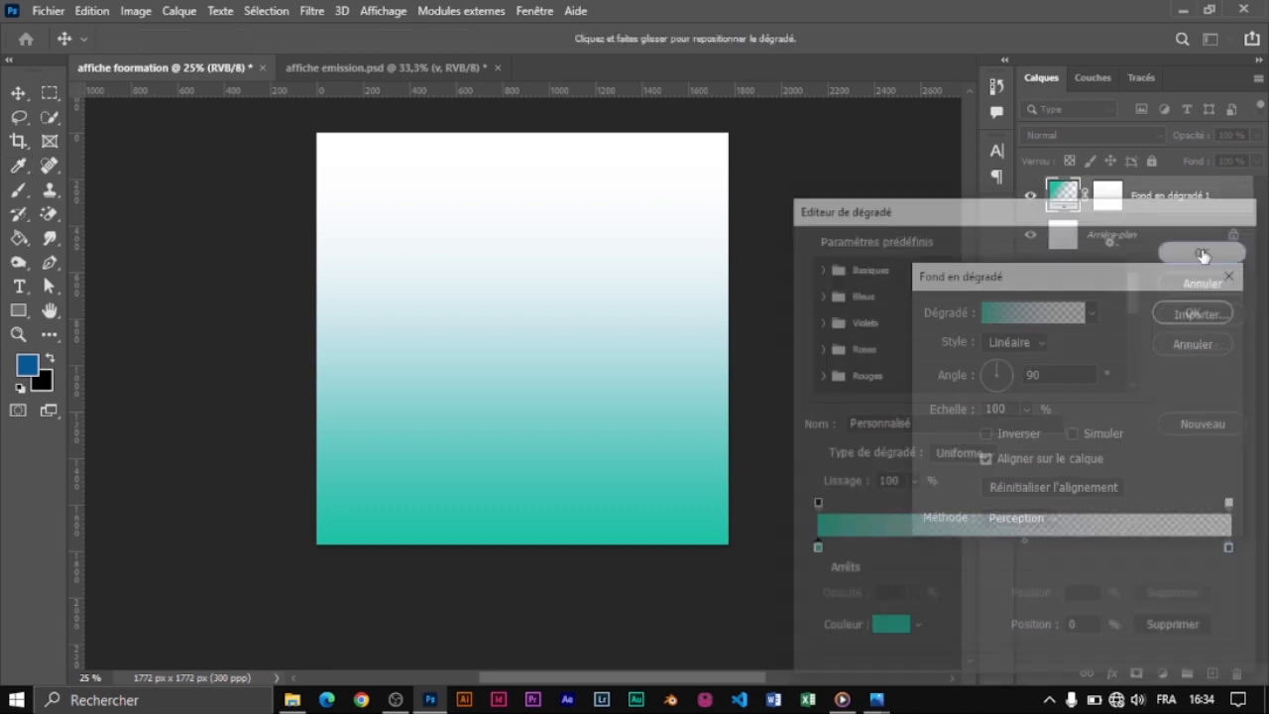
drag(525, 475, 528, 437)
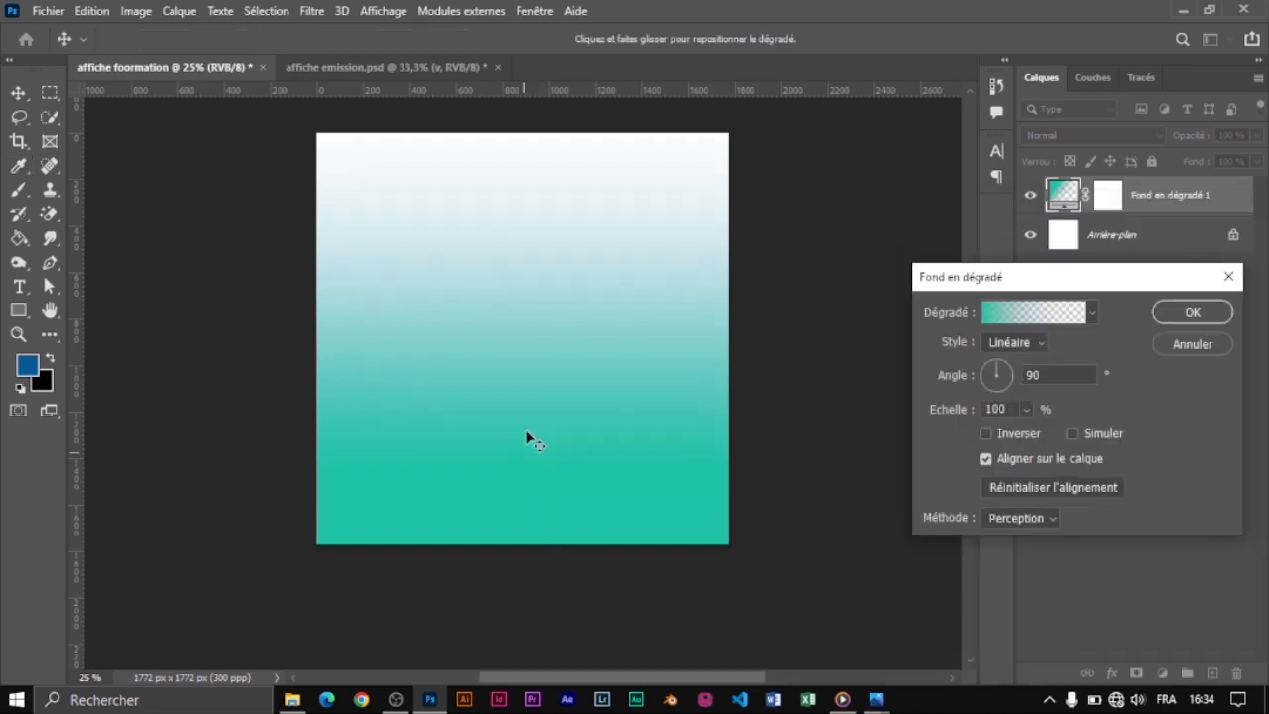
click(1189, 313)
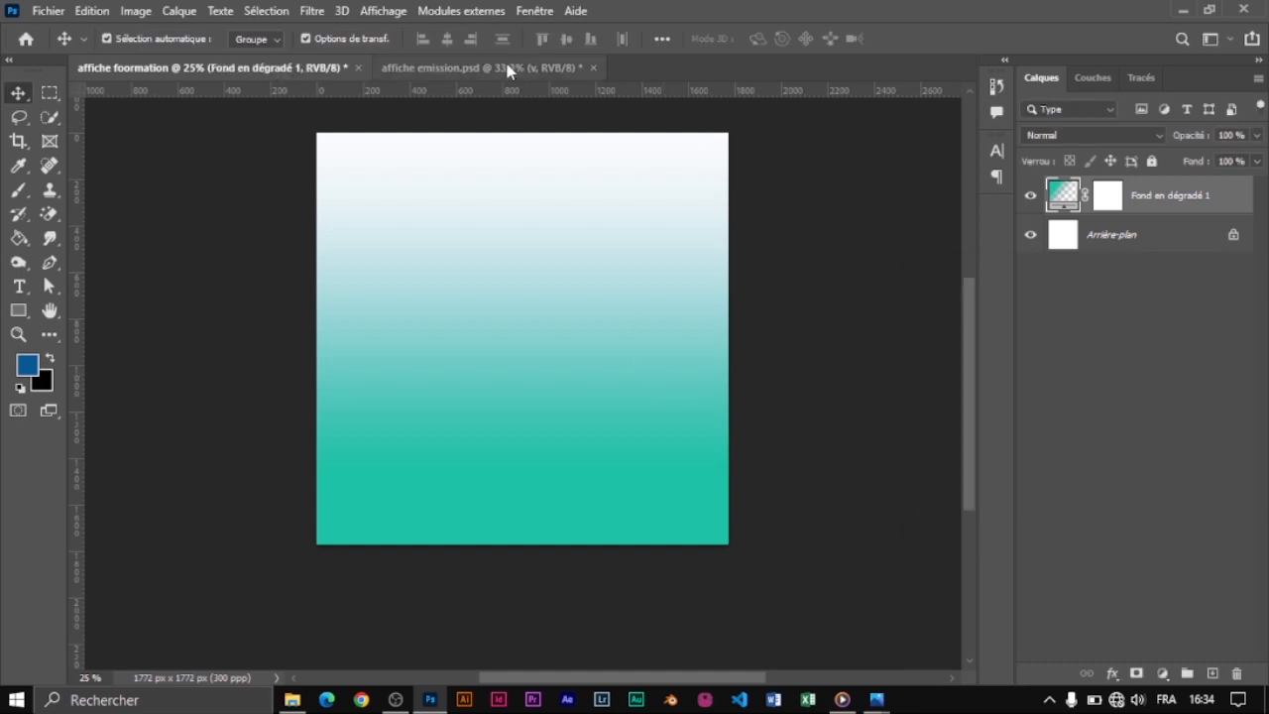
Open teste.png as its own document and convert it from indexed colour to RGB colour mode.
click(292, 699)
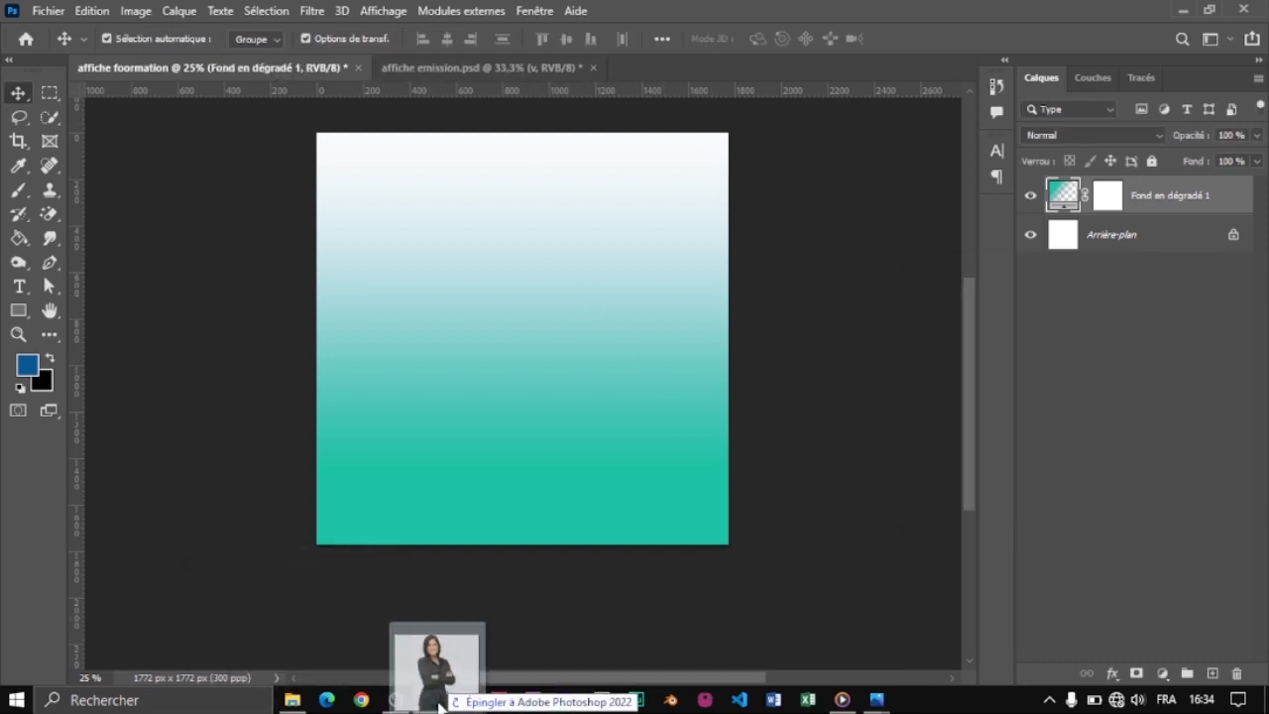
drag(440, 705, 655, 88)
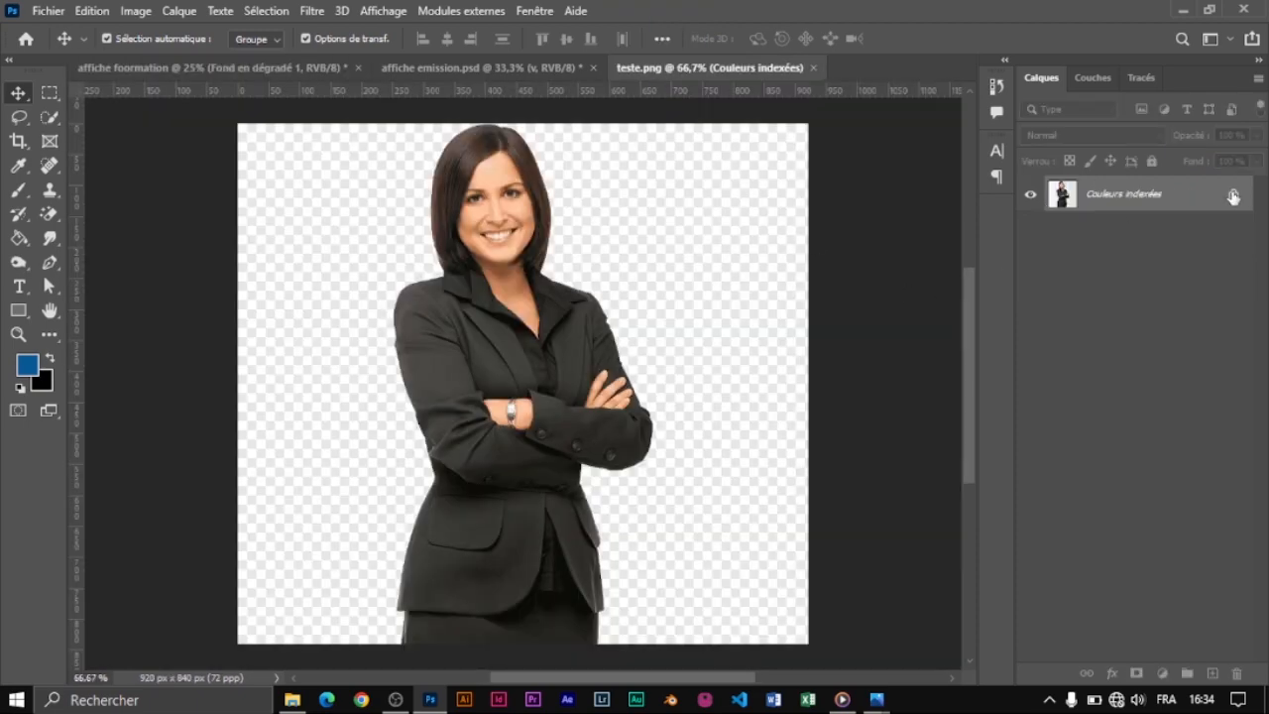
click(179, 11)
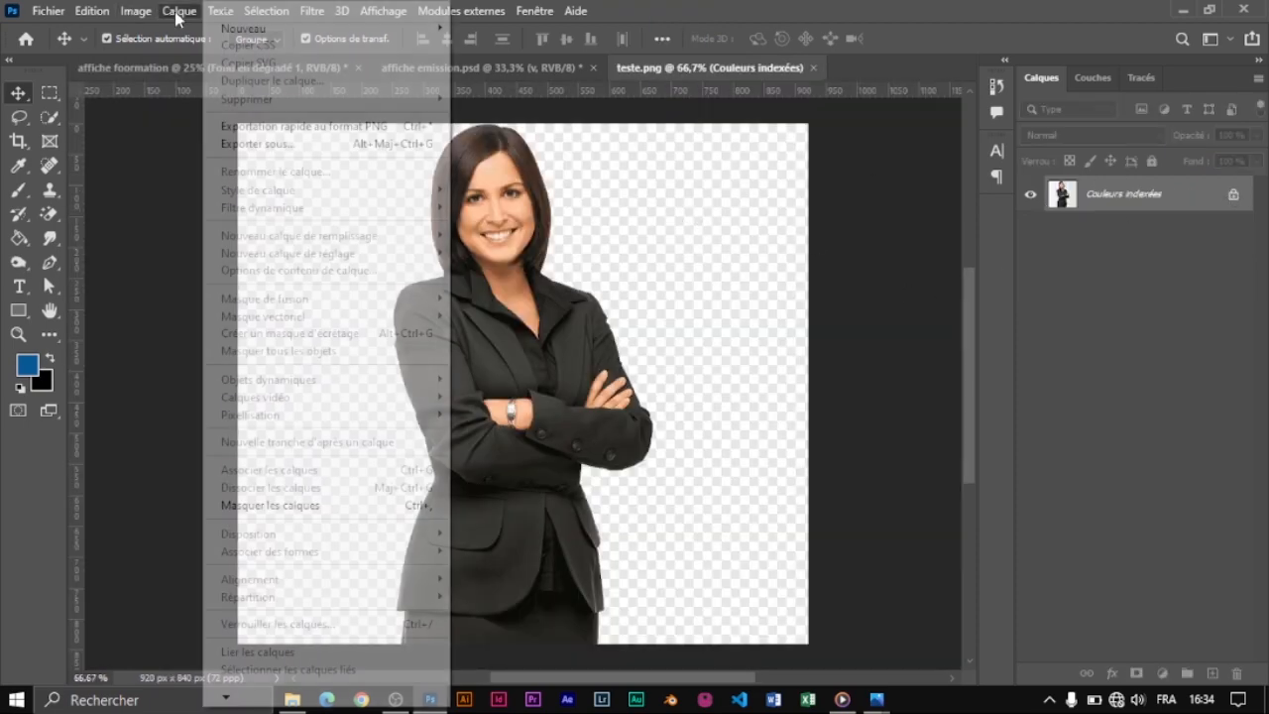
mouse_move(137, 12)
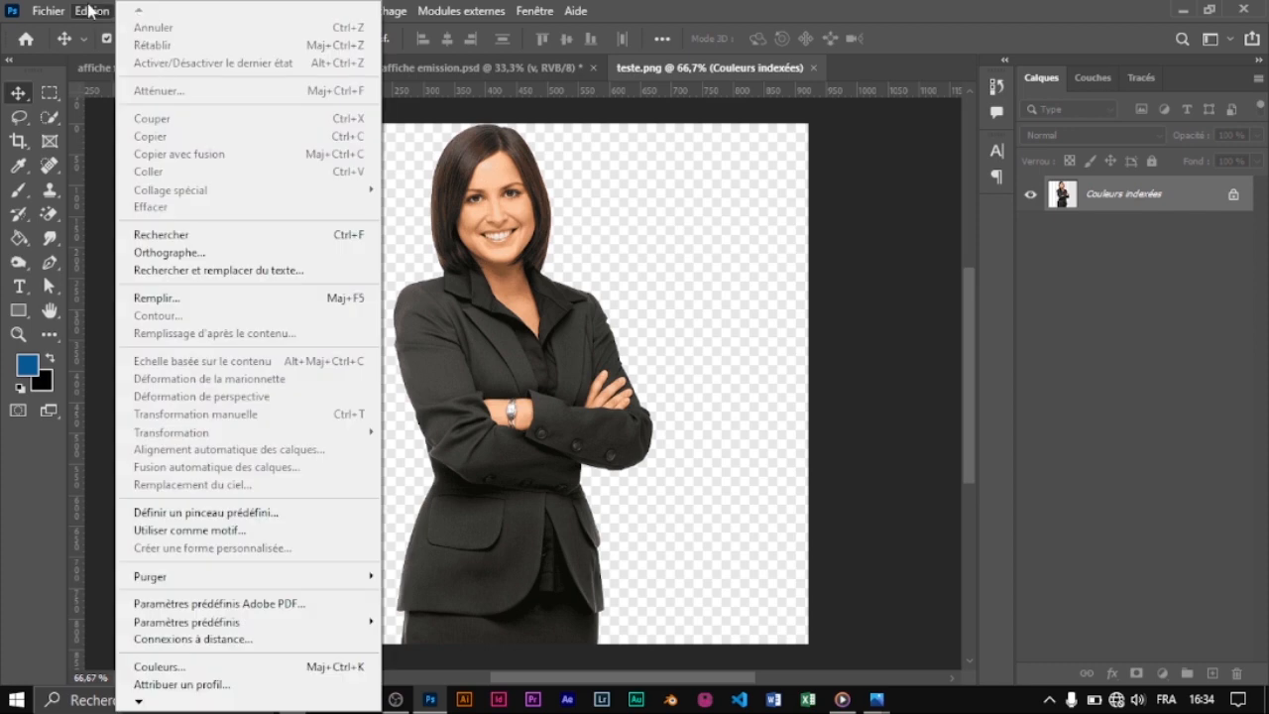
click(93, 14)
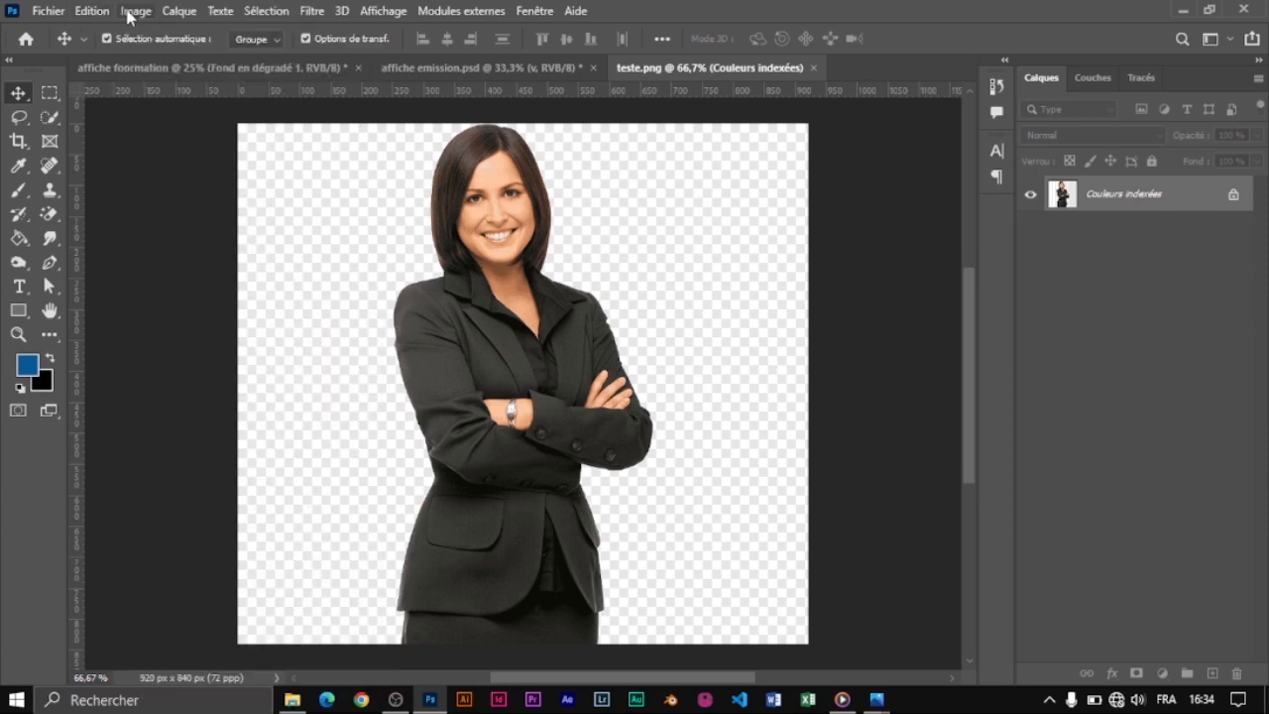
click(136, 13)
mouse_move(196, 32)
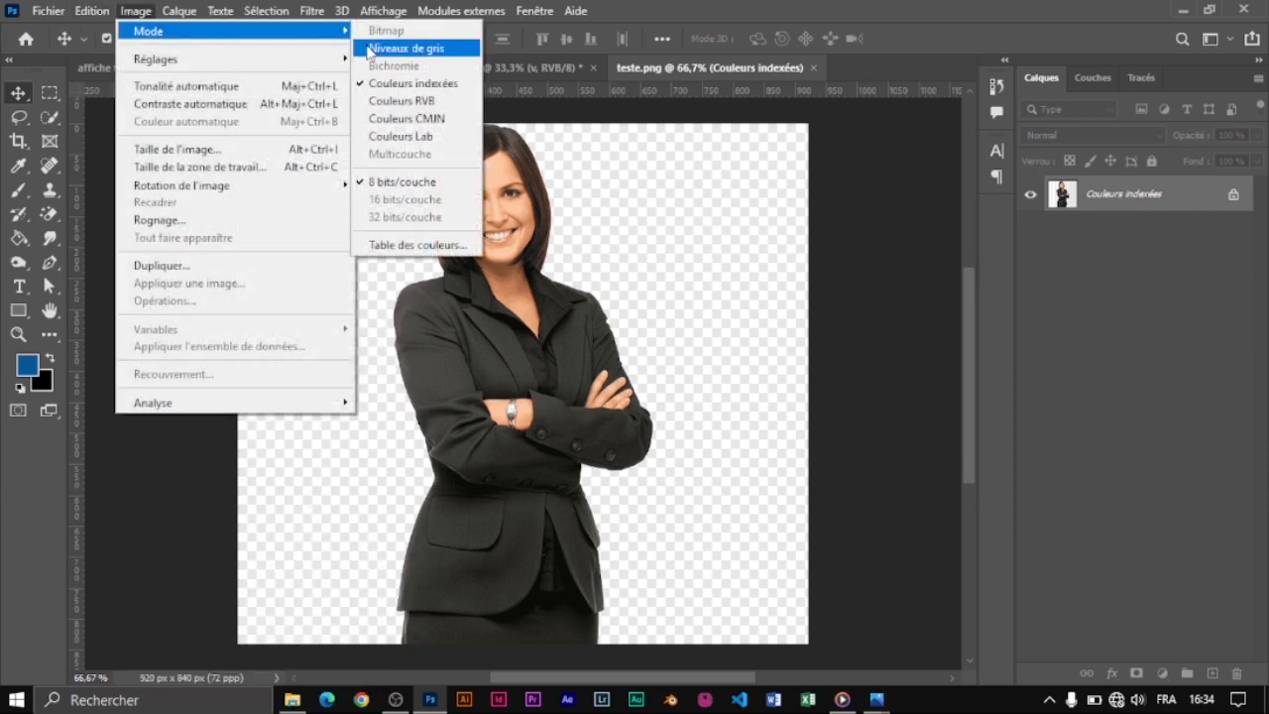
click(413, 102)
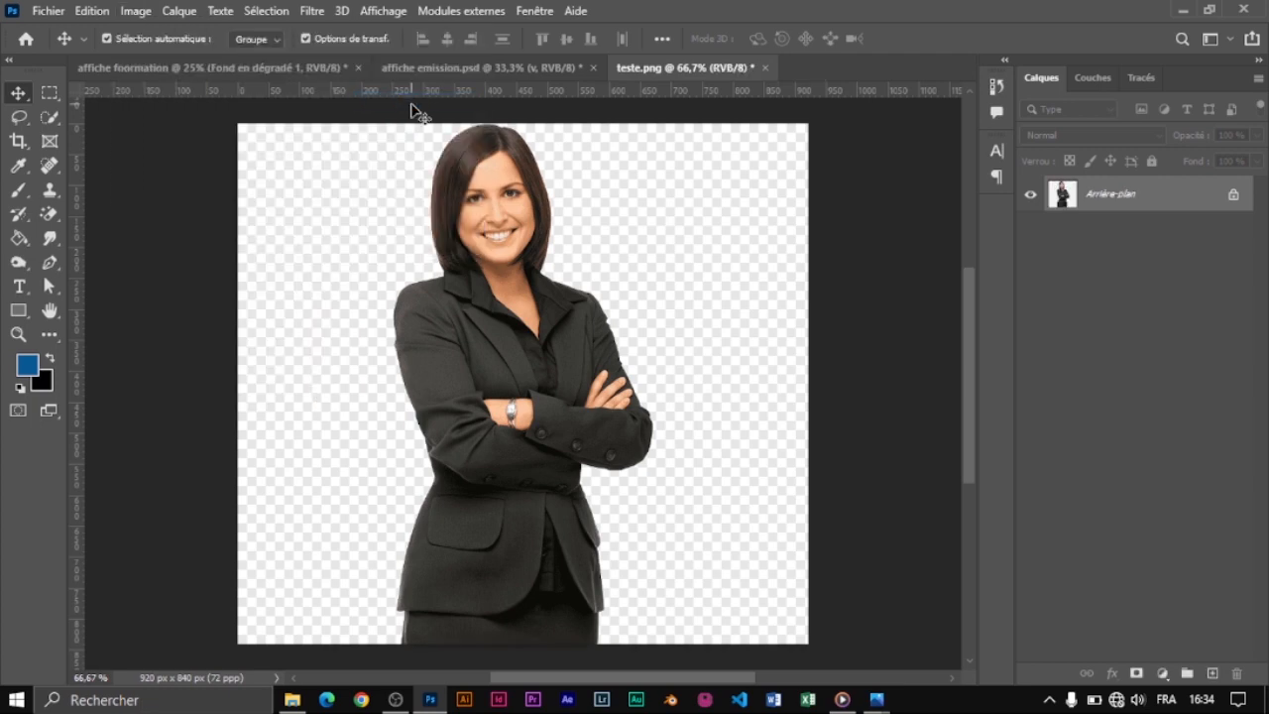
Erase the background around the woman in teste.png with the Magic Eraser at a tolerance of 32.
click(49, 214)
click(717, 269)
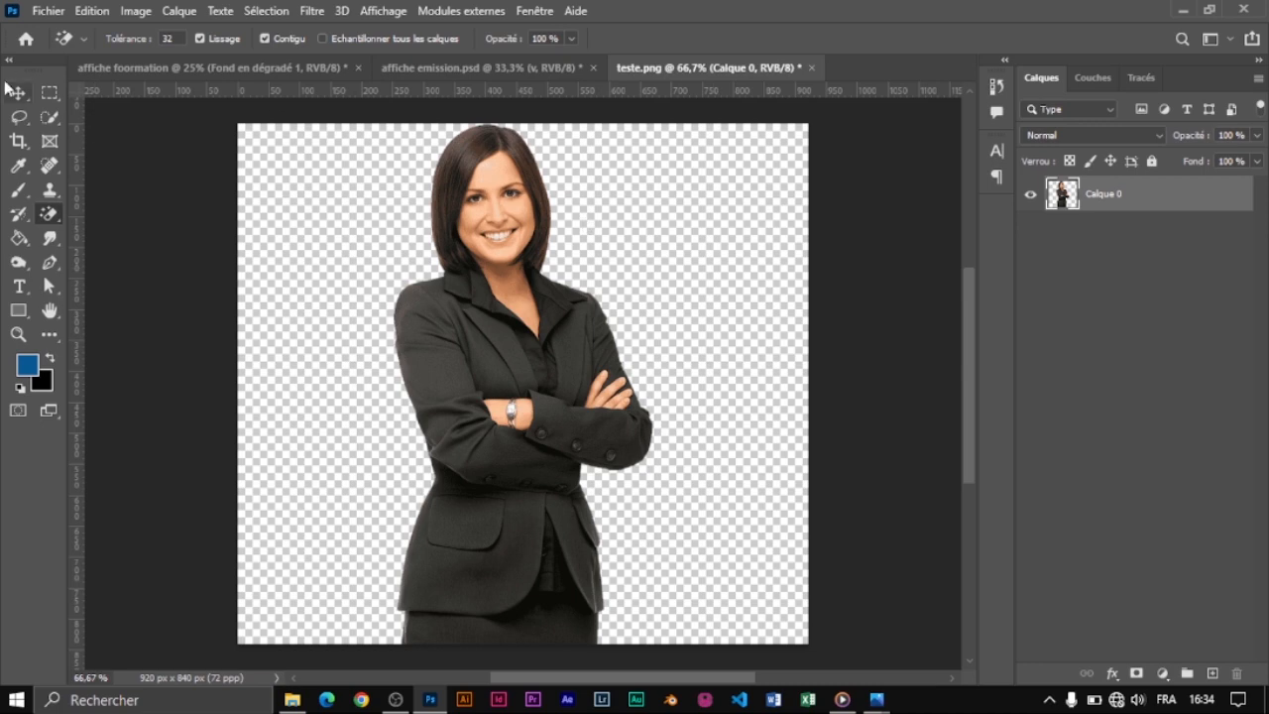
click(16, 95)
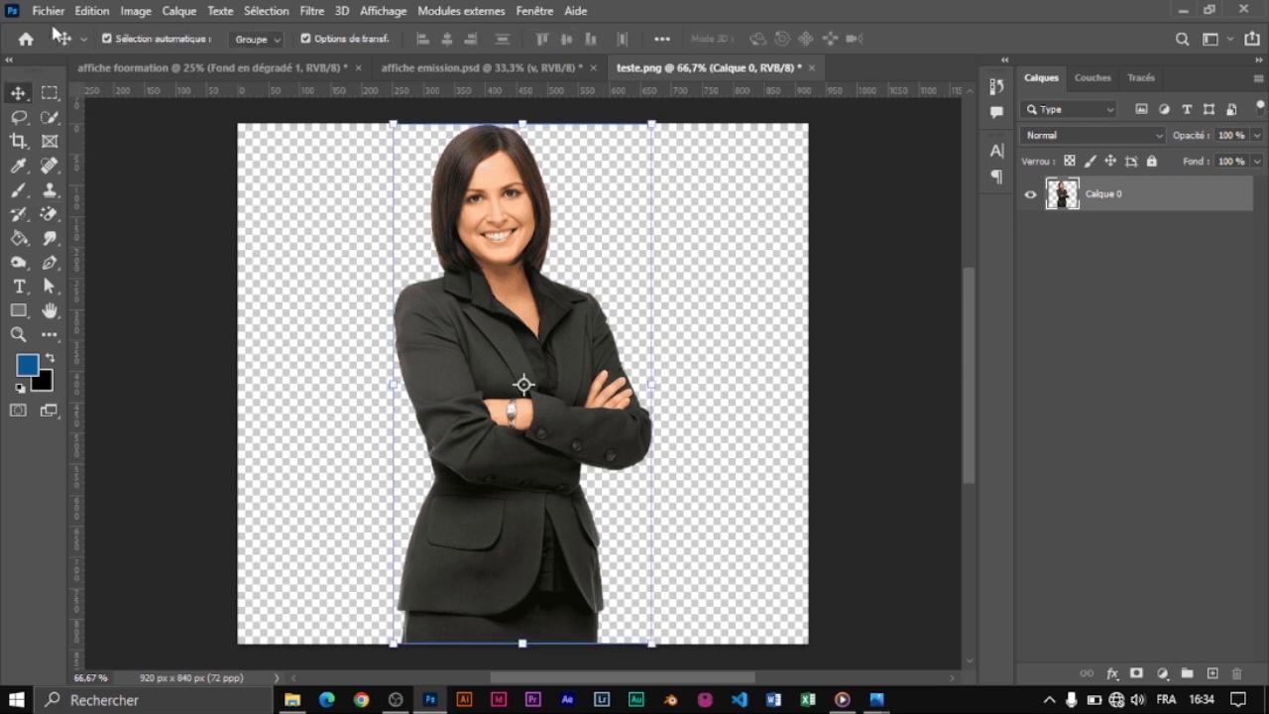
Add a layer mask to the woman's layer and fade out her lower body with a soft 152 px black brush.
click(17, 194)
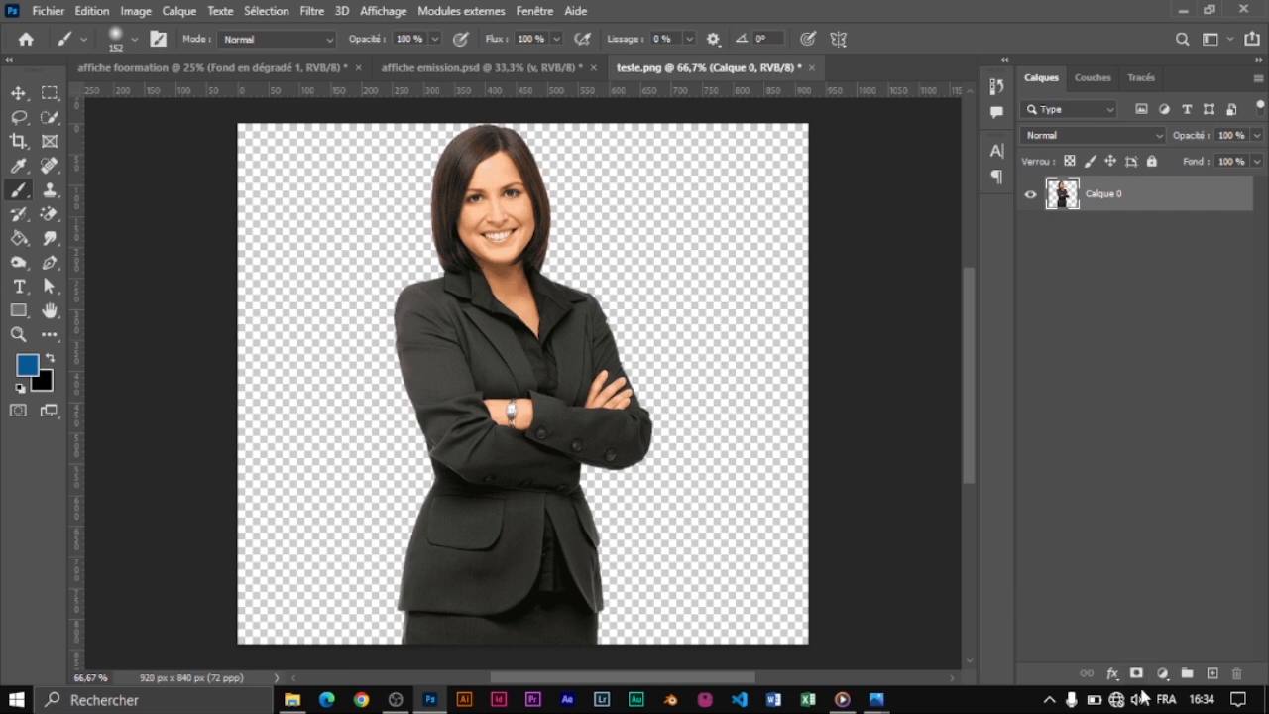
click(1137, 674)
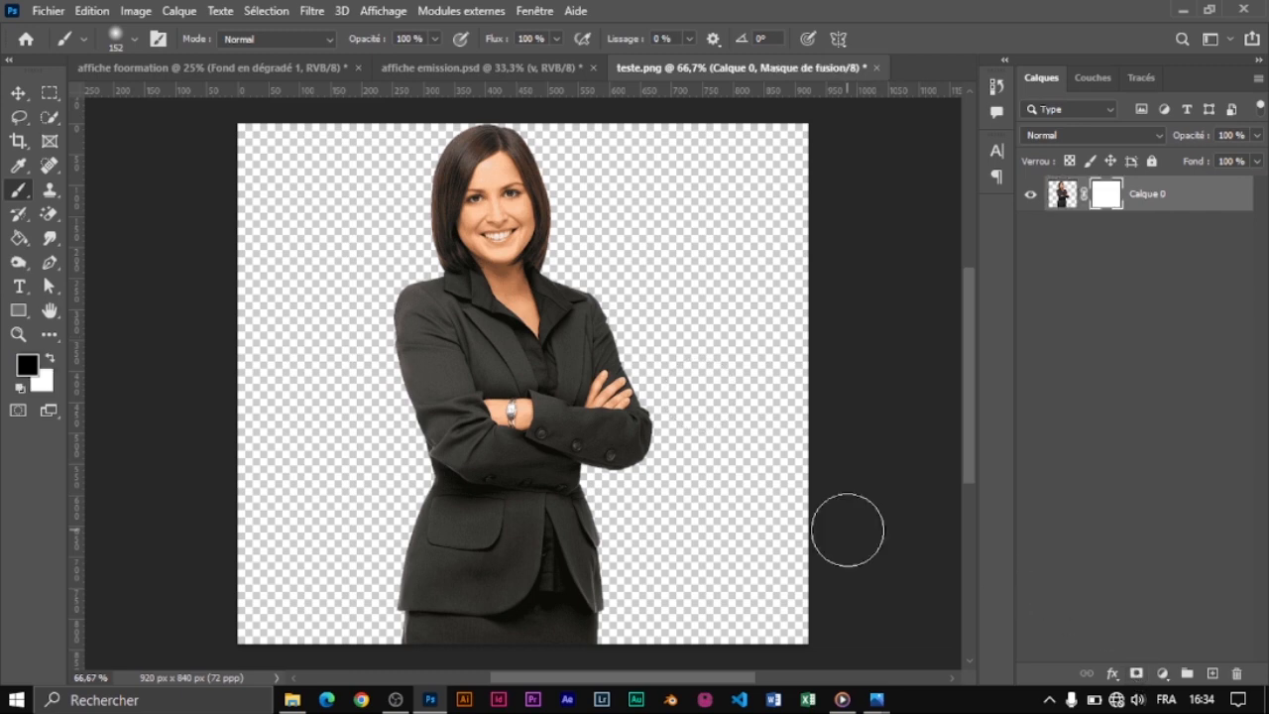
mouse_move(396, 595)
mouse_down()
mouse_move(489, 635)
mouse_move(614, 634)
mouse_up()
mouse_move(468, 647)
mouse_down()
mouse_move(667, 633)
mouse_move(730, 571)
mouse_move(588, 621)
mouse_move(357, 576)
mouse_move(350, 551)
mouse_move(444, 580)
mouse_move(676, 607)
mouse_move(707, 597)
mouse_move(578, 620)
mouse_move(690, 558)
mouse_move(469, 626)
mouse_up()
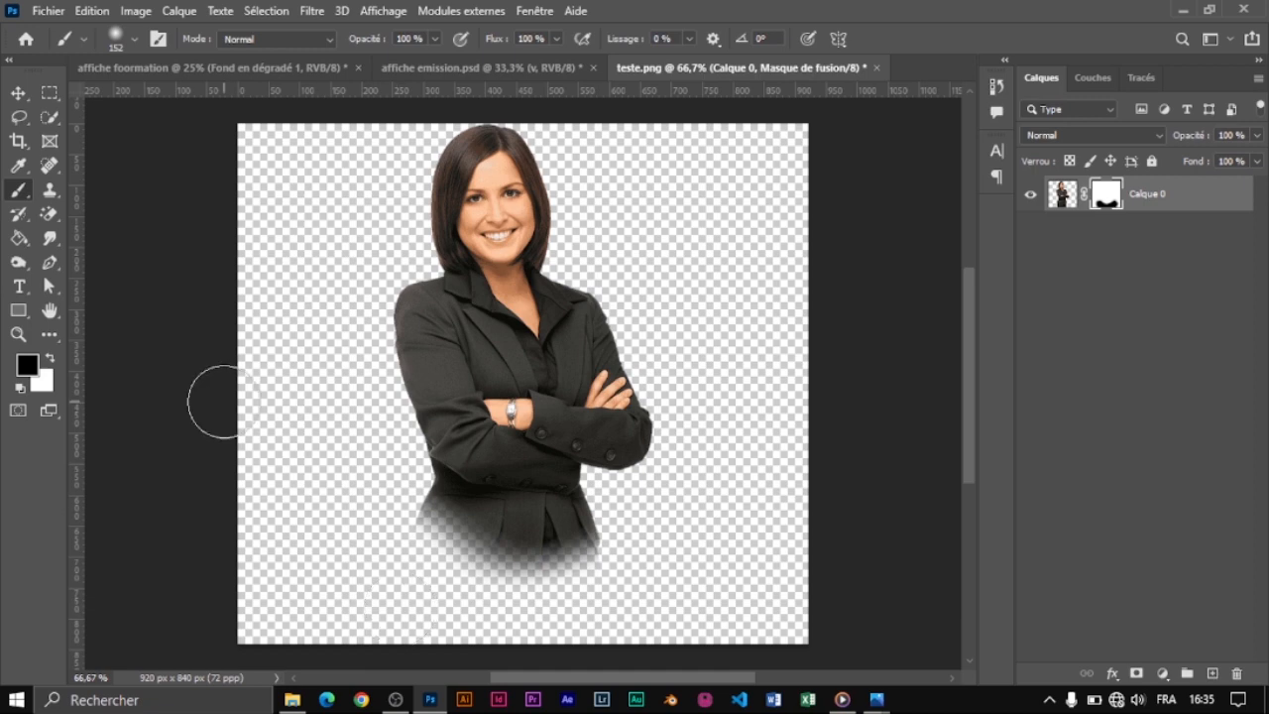
Bring the masked woman's layer into the affiche foormation document and place it near the canvas centre.
click(18, 93)
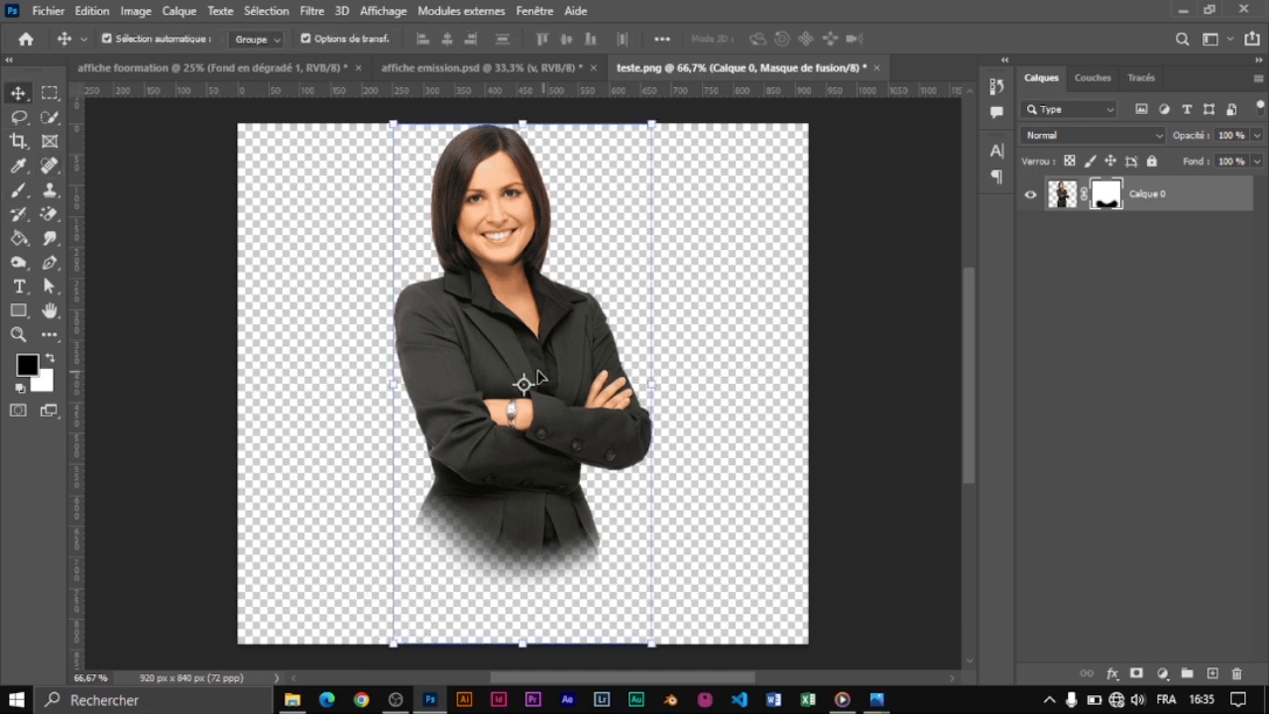
drag(537, 376, 292, 72)
drag(548, 280, 516, 325)
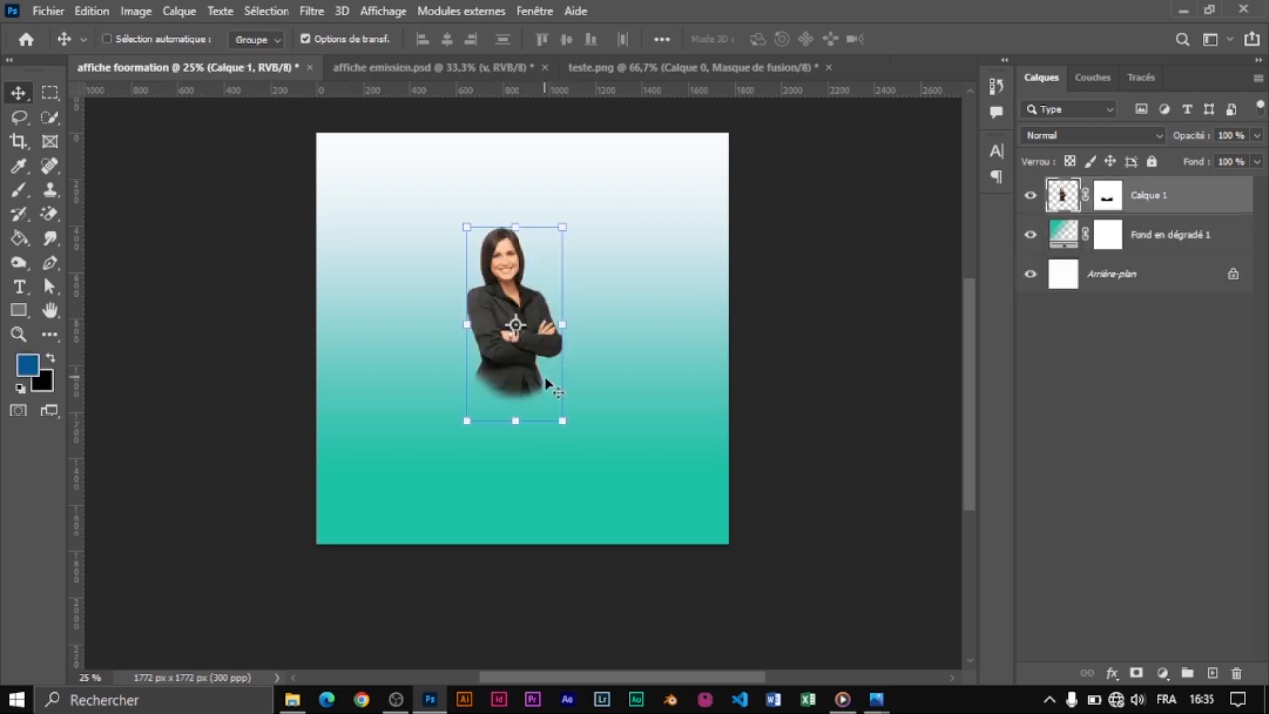
Scale the woman's layer proportionally to 165% and nudge it slightly down and to the left.
key(ctrl+t)
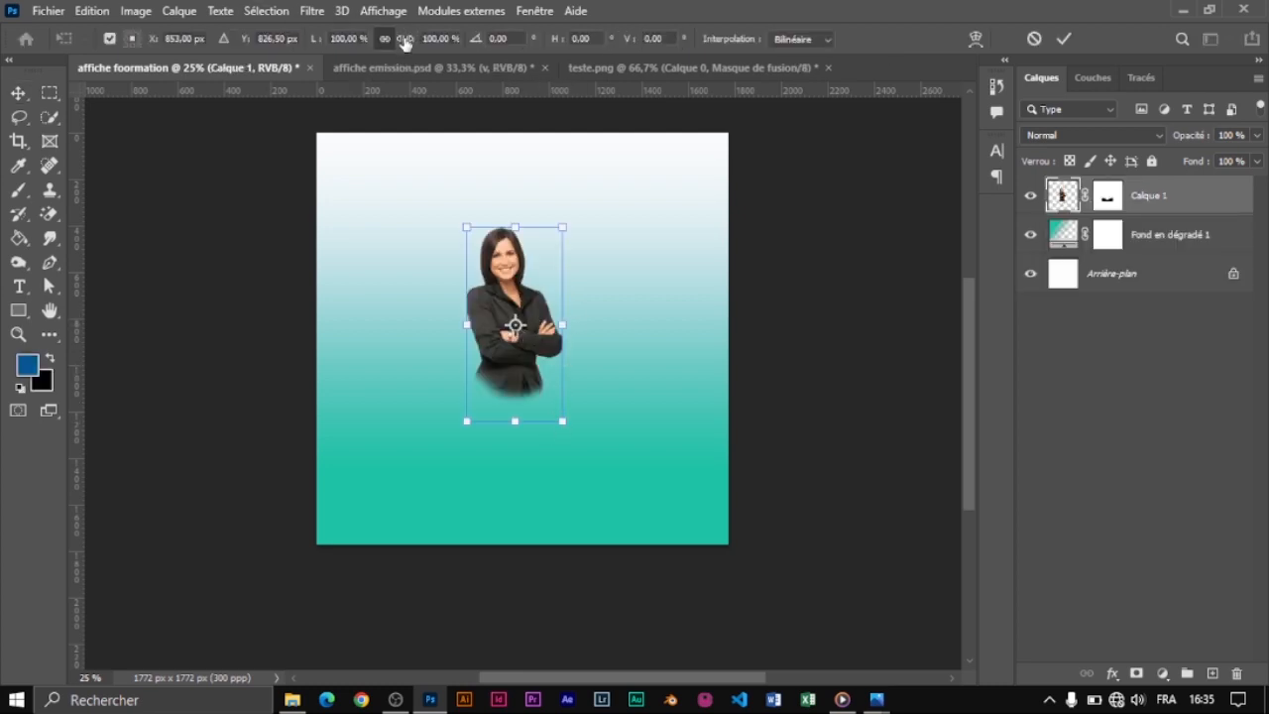
drag(404, 42, 464, 55)
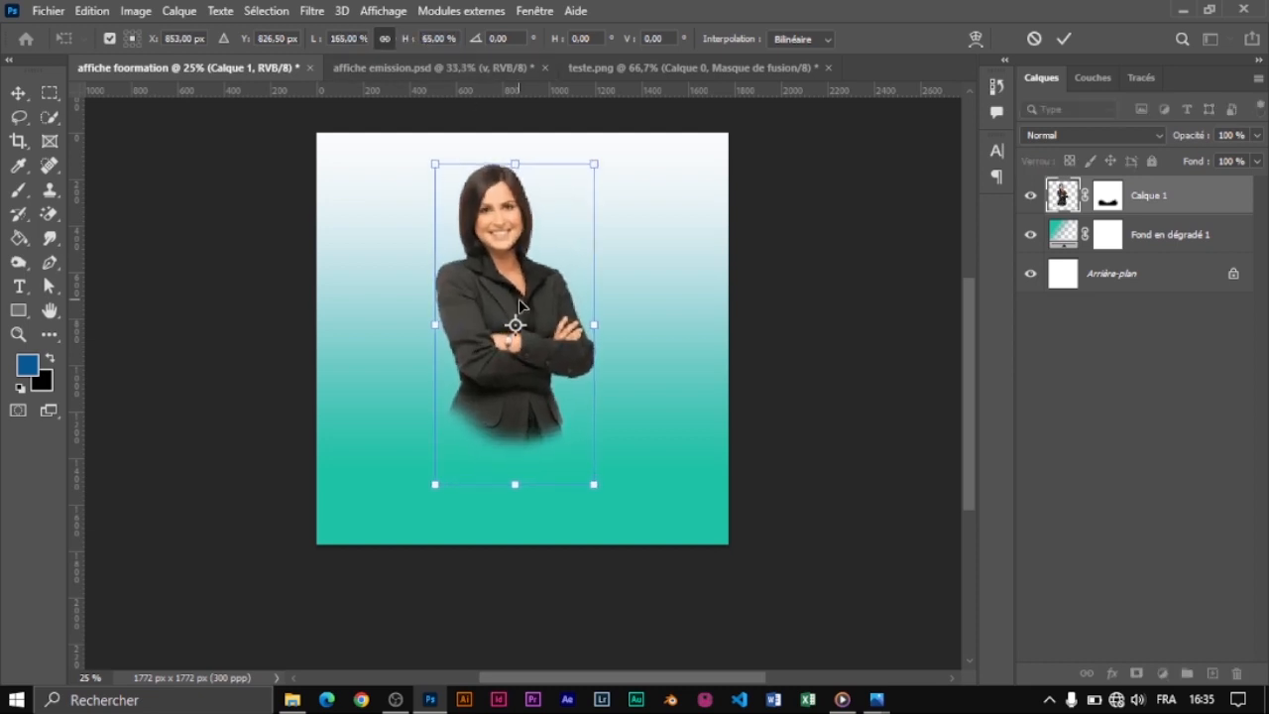
mouse_move(494, 300)
mouse_down()
mouse_move(484, 321)
mouse_move(489, 306)
mouse_up()
key(Return)
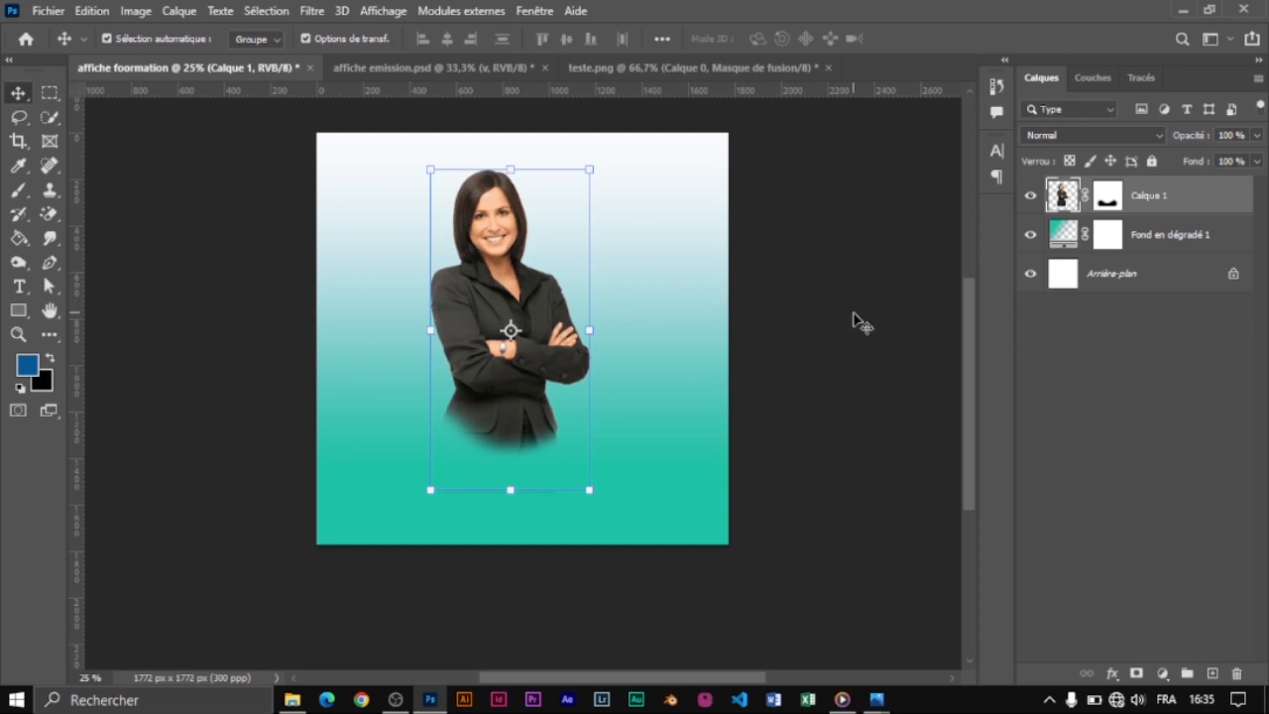
Try to reposition the white geometric background layer v over the poster, and undo its placement.
click(485, 66)
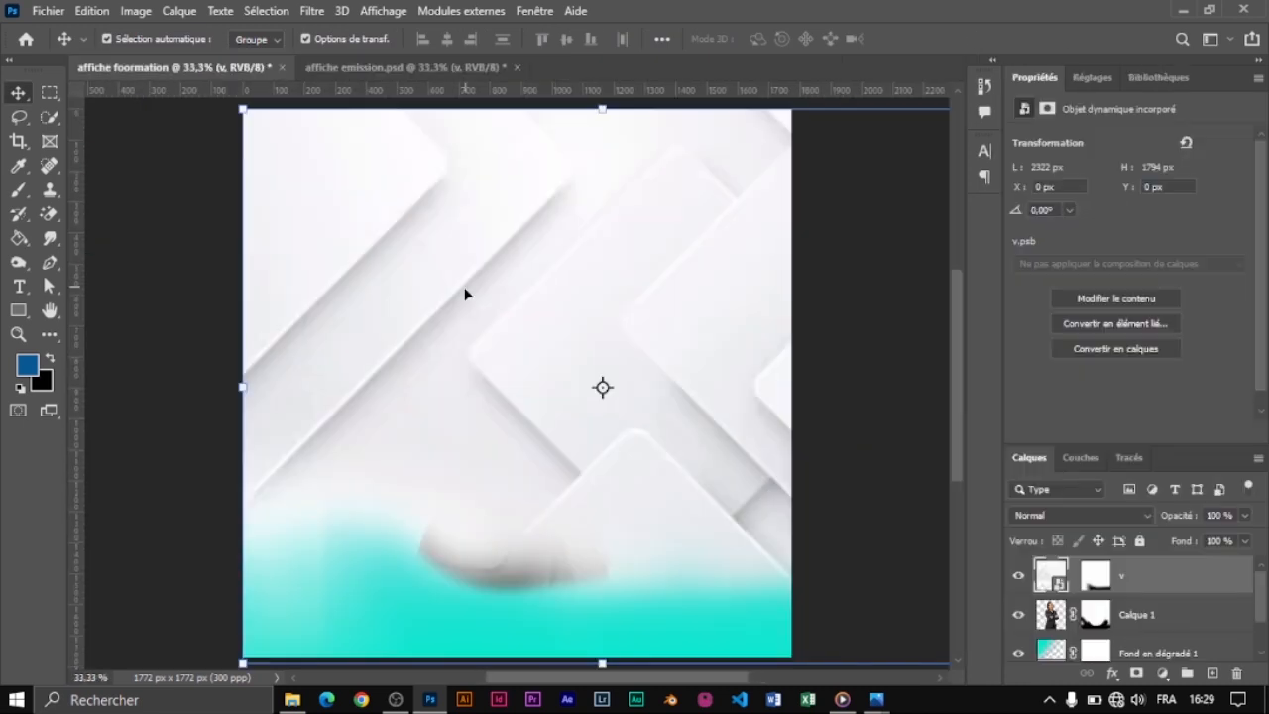
drag(465, 289, 598, 85)
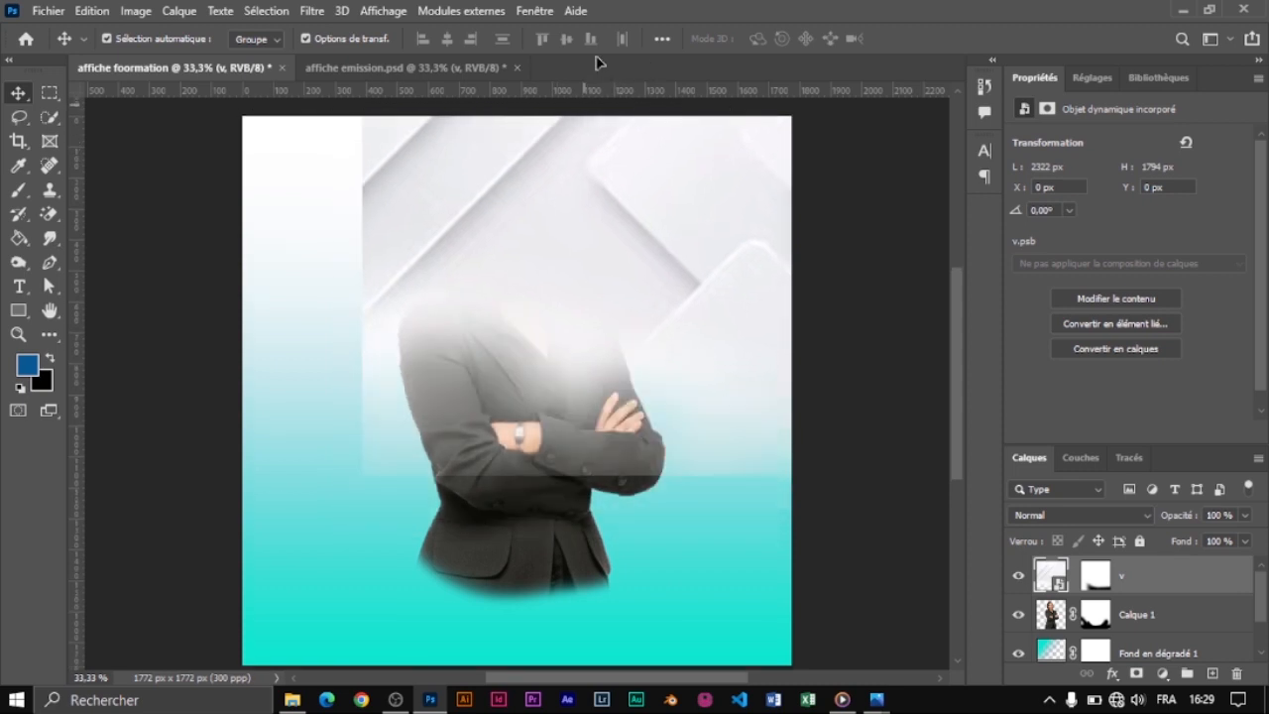
drag(594, 58, 596, 62)
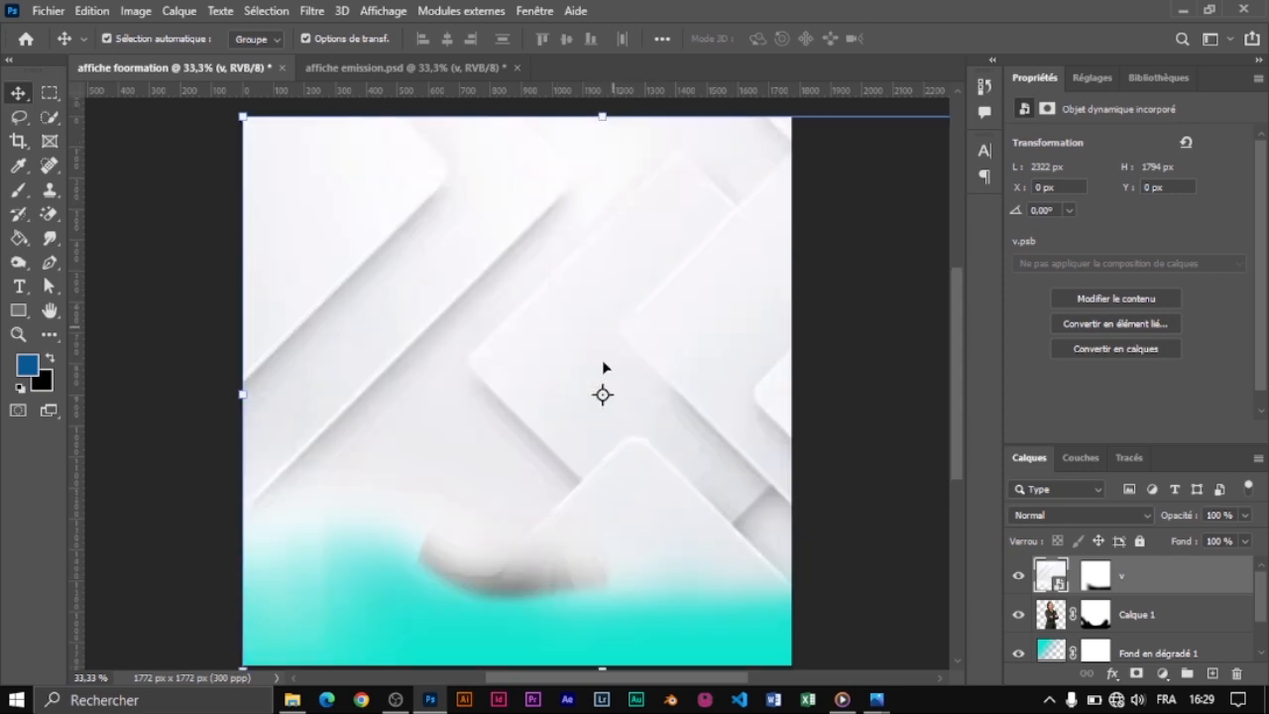
key(ctrl+z)
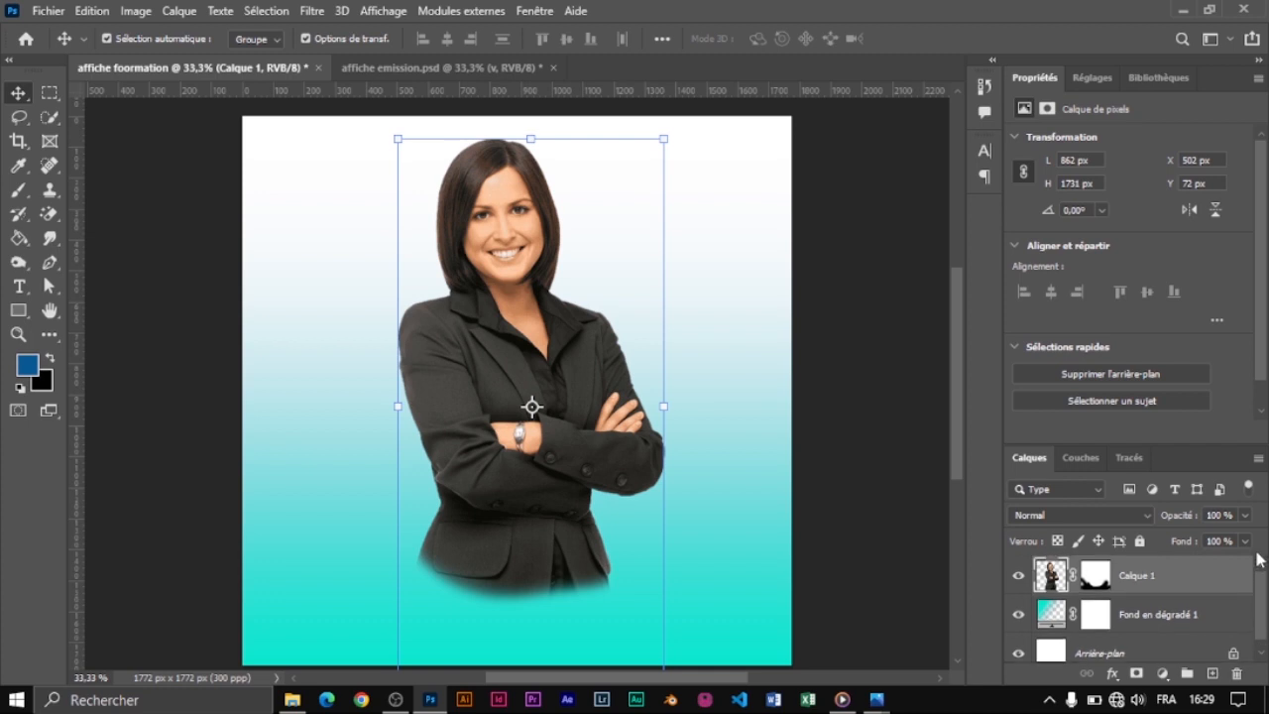
Close the Properties panel group to leave more room for the layers list.
click(1257, 80)
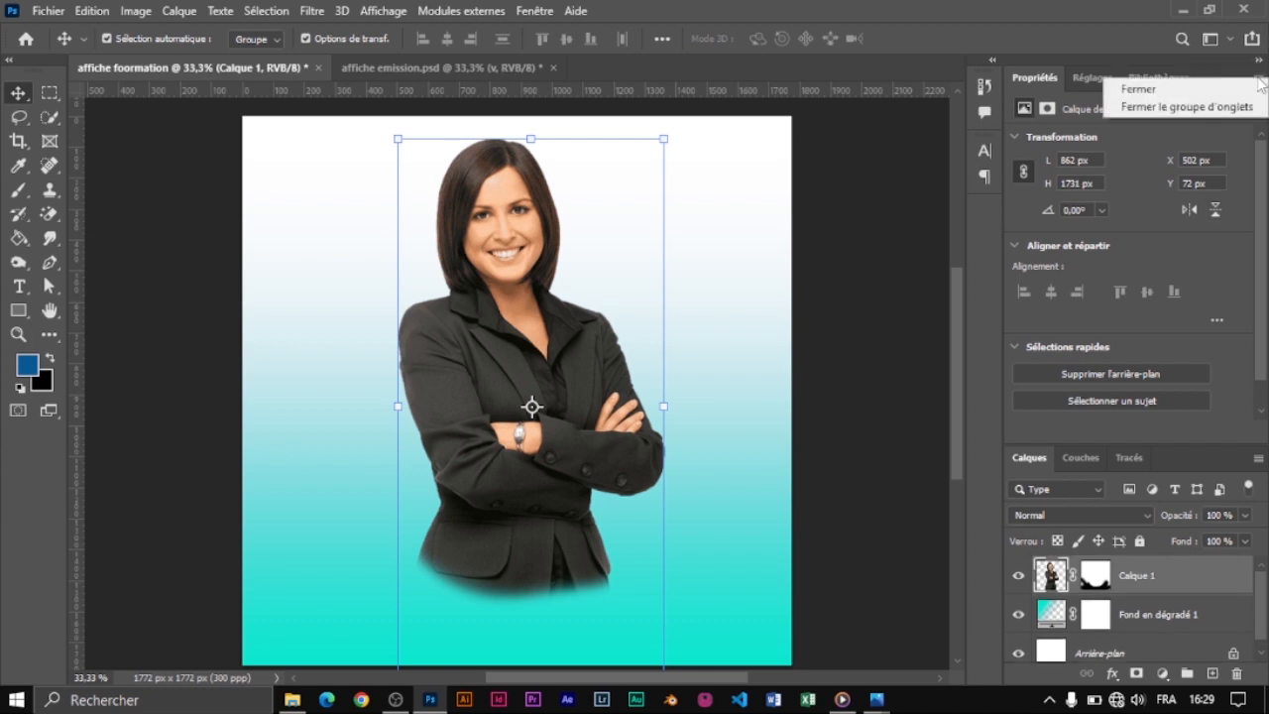
click(1220, 107)
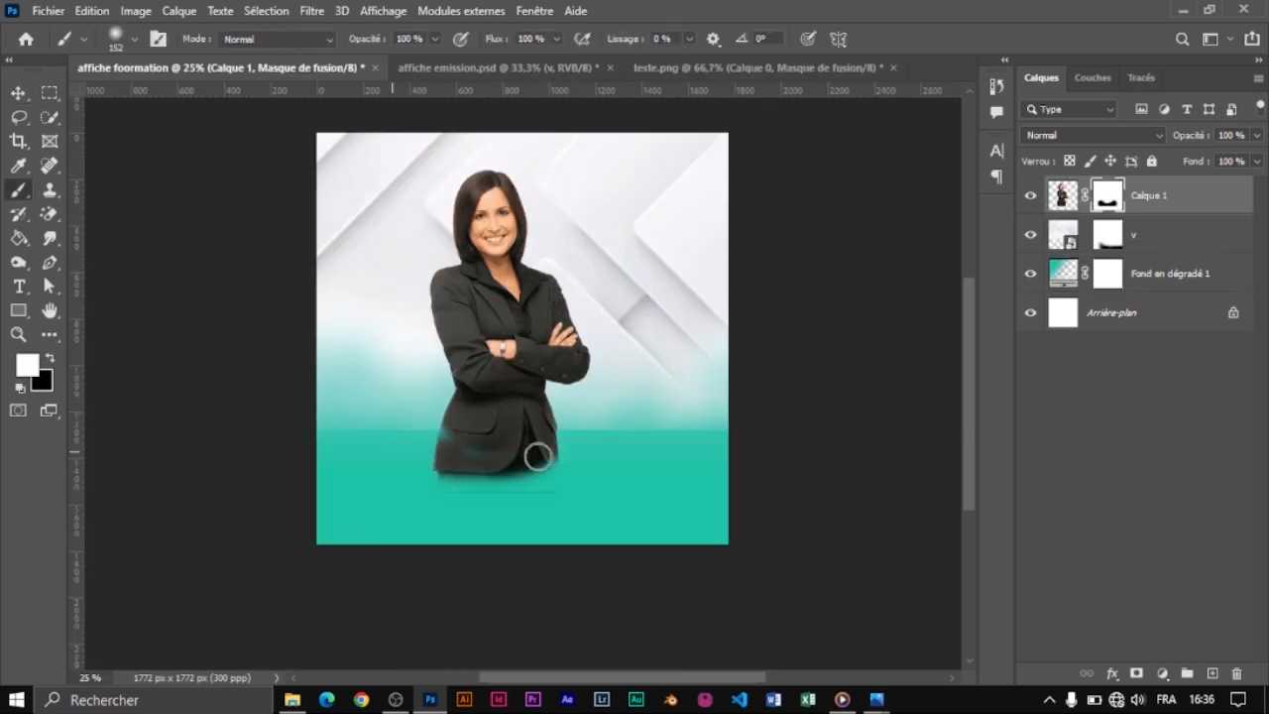
Repaint the woman's layer mask over the lower jacket, fading it out with a soft 152 px black brush at 72% opacity.
mouse_move(537, 456)
mouse_down()
mouse_move(440, 427)
mouse_move(559, 438)
mouse_move(591, 426)
mouse_move(513, 466)
mouse_move(457, 456)
mouse_up()
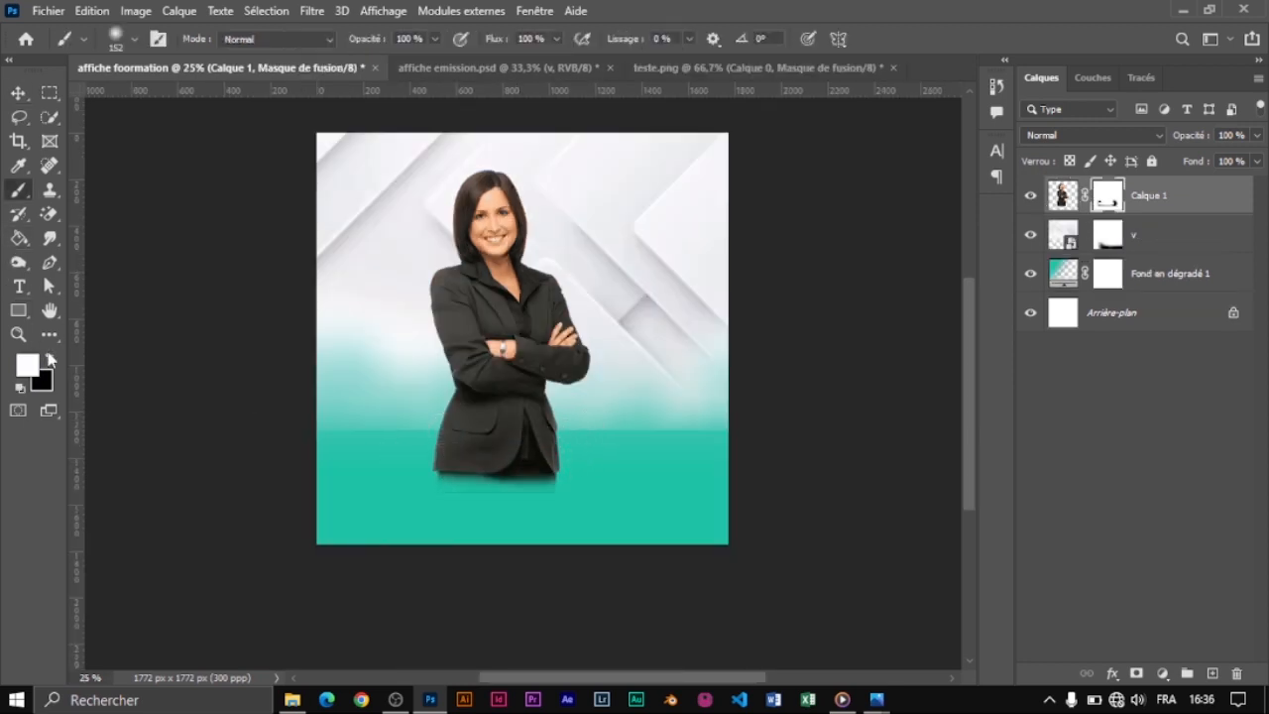
click(52, 361)
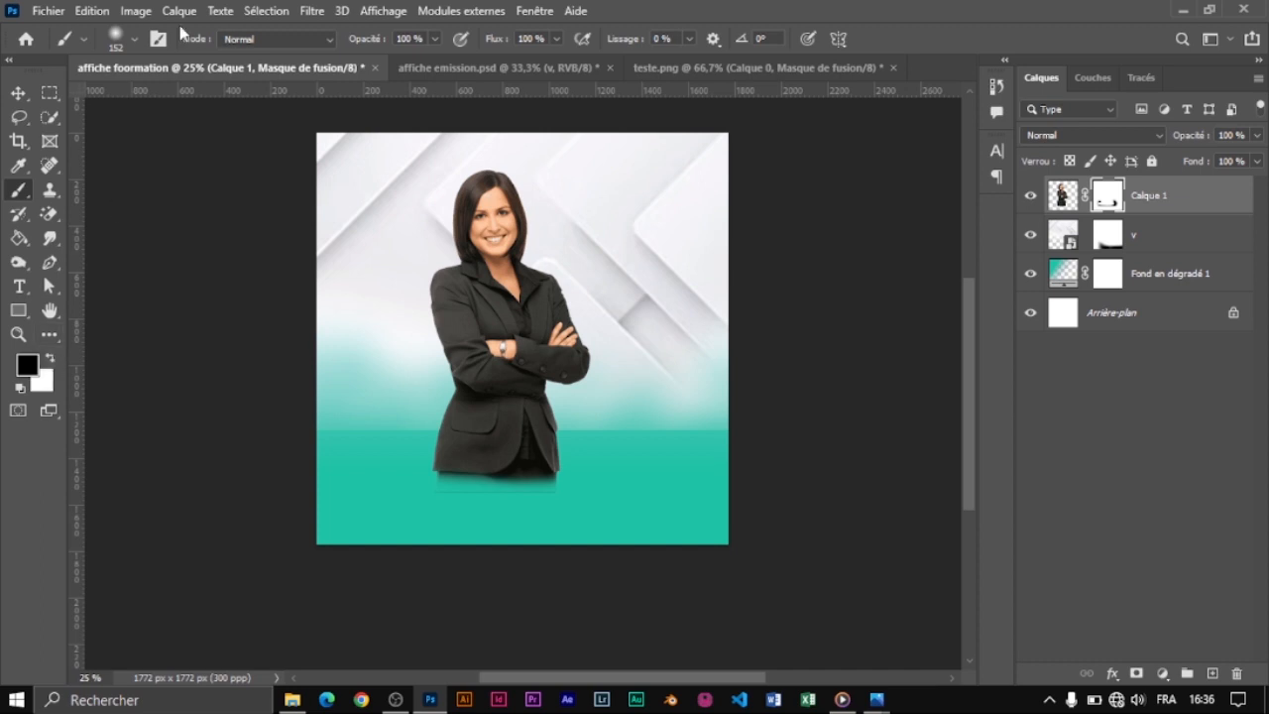
click(137, 42)
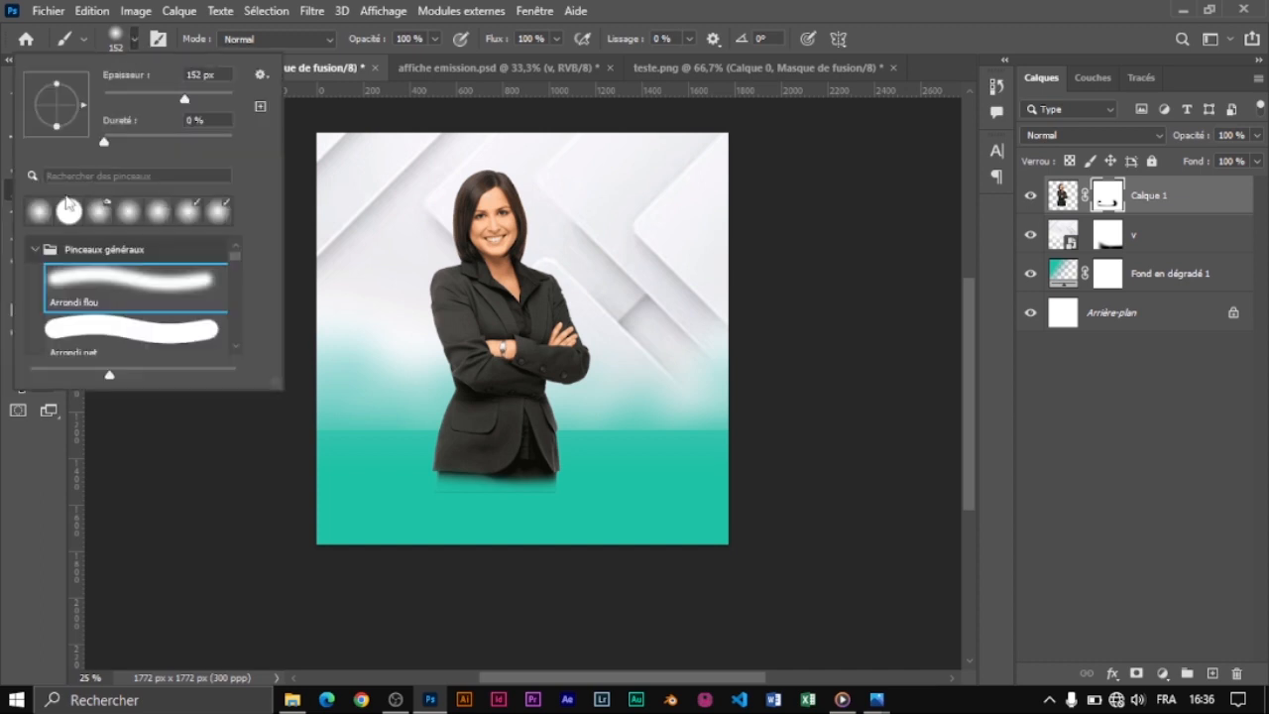
click(40, 211)
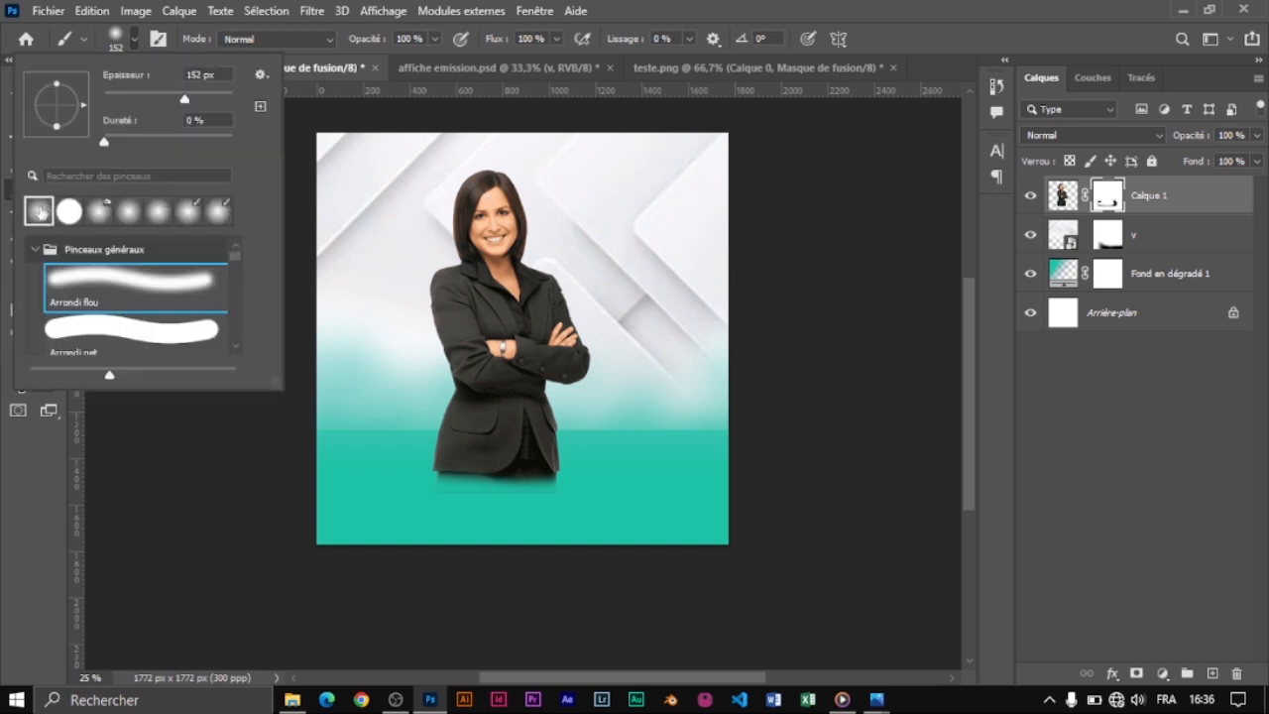
click(434, 38)
drag(438, 63, 413, 64)
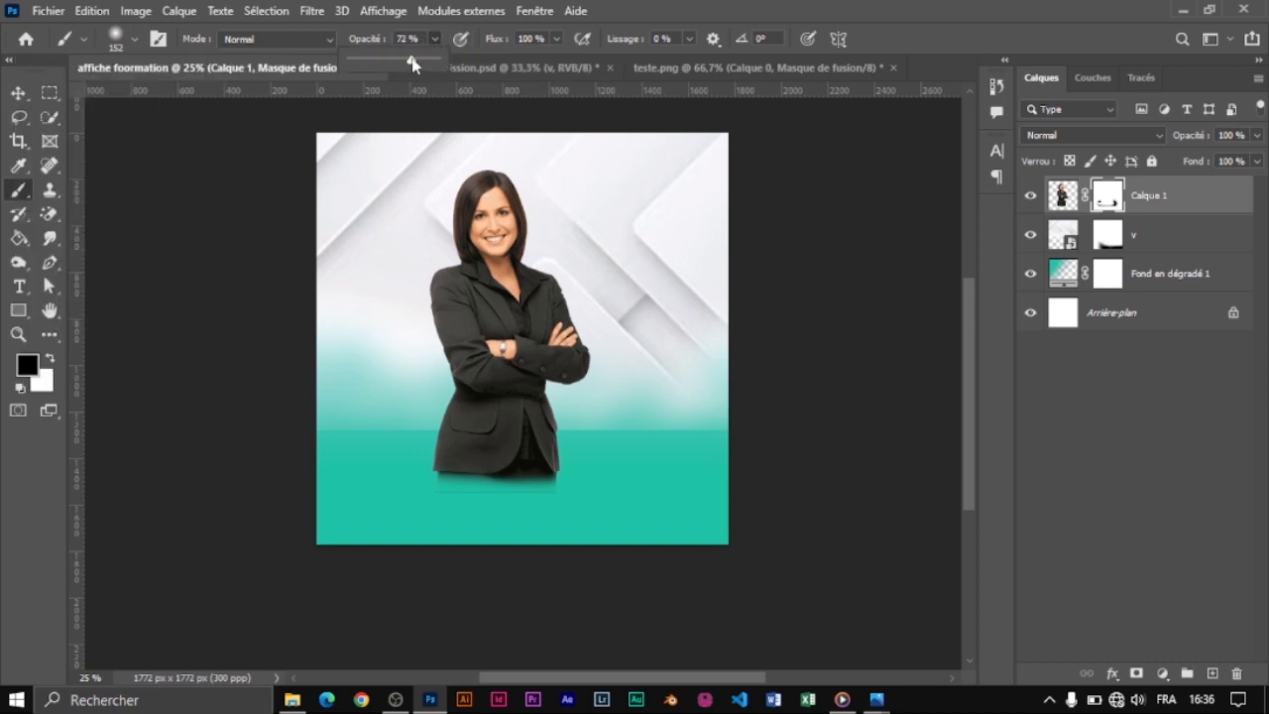
mouse_move(437, 465)
mouse_down()
mouse_move(561, 477)
mouse_move(406, 433)
mouse_move(480, 461)
mouse_move(430, 453)
mouse_up()
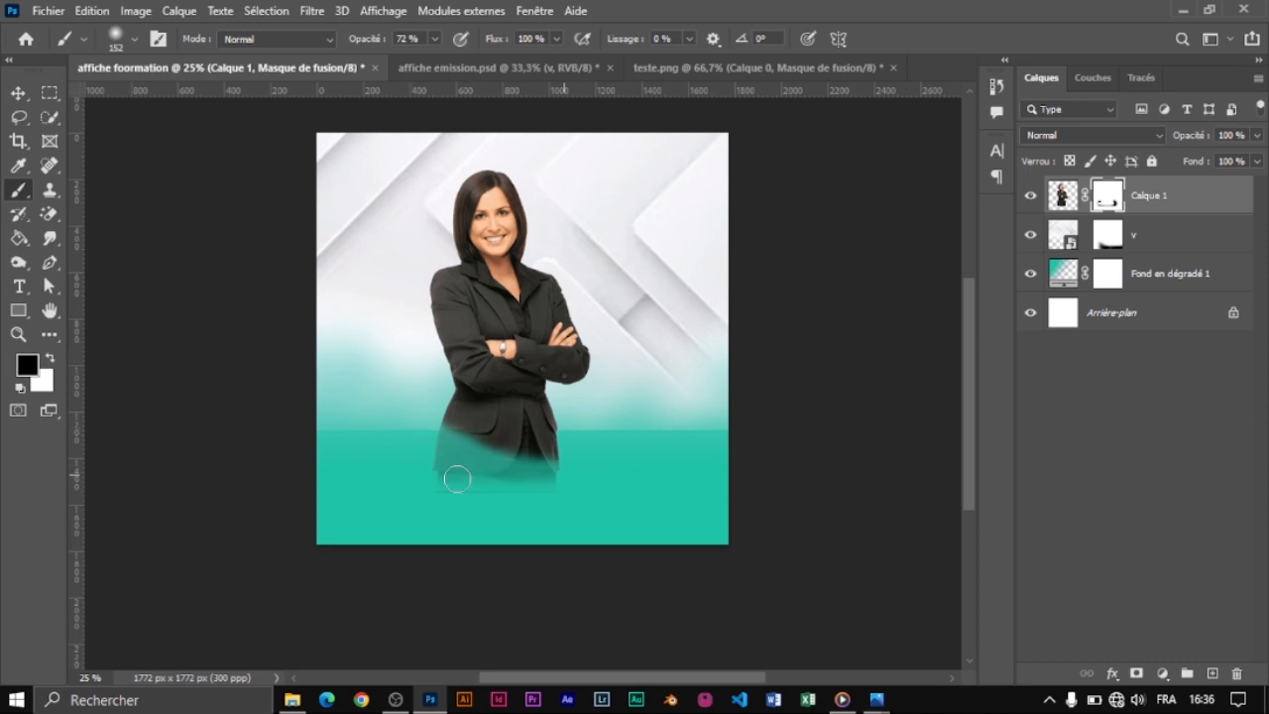
mouse_move(542, 459)
mouse_down()
mouse_move(502, 476)
mouse_move(641, 411)
mouse_move(514, 448)
mouse_up()
mouse_move(416, 432)
mouse_down()
mouse_move(502, 482)
mouse_move(477, 479)
mouse_up()
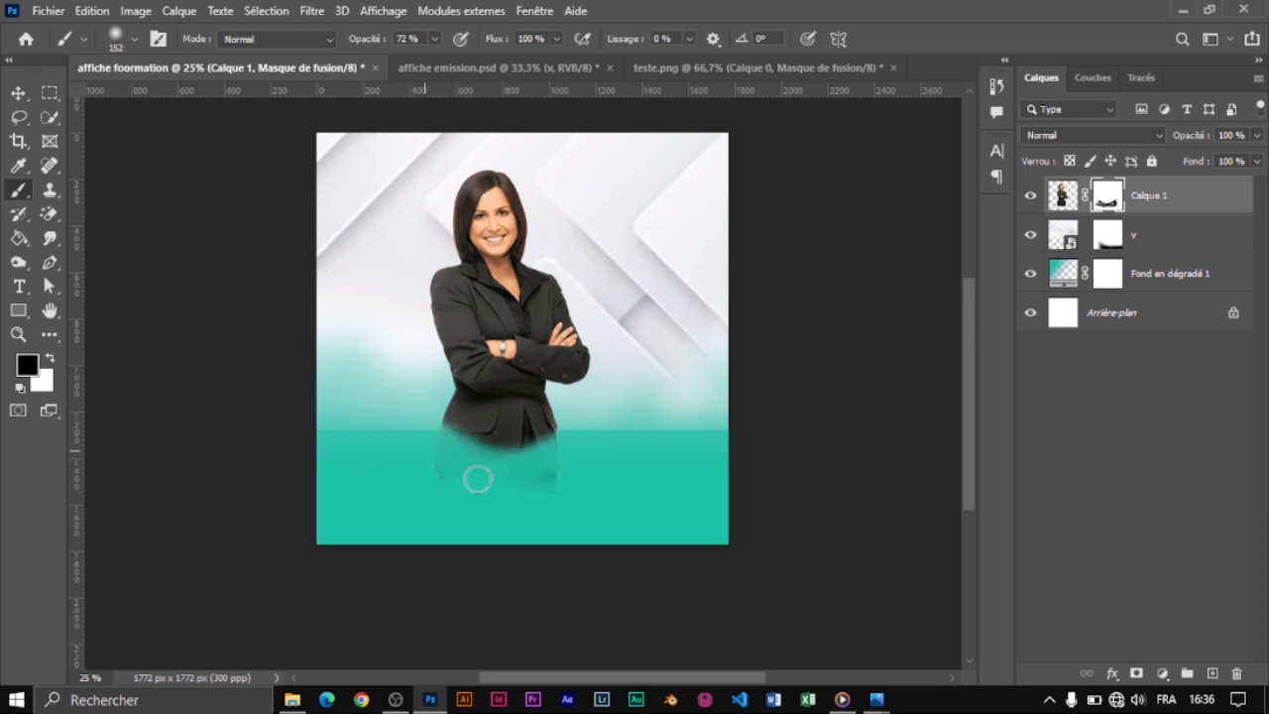
Enlarge the brush to 468 px and blend the remaining lower jacket edge into the teal area.
click(136, 43)
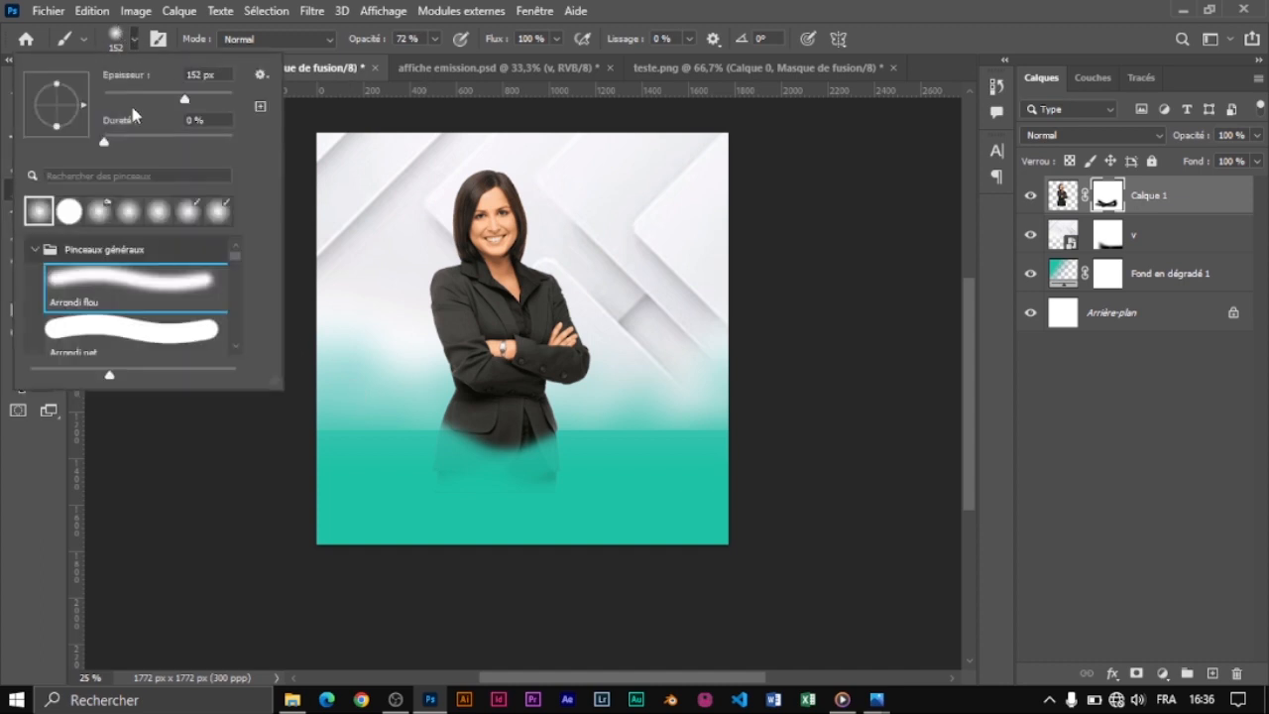
drag(190, 101, 224, 102)
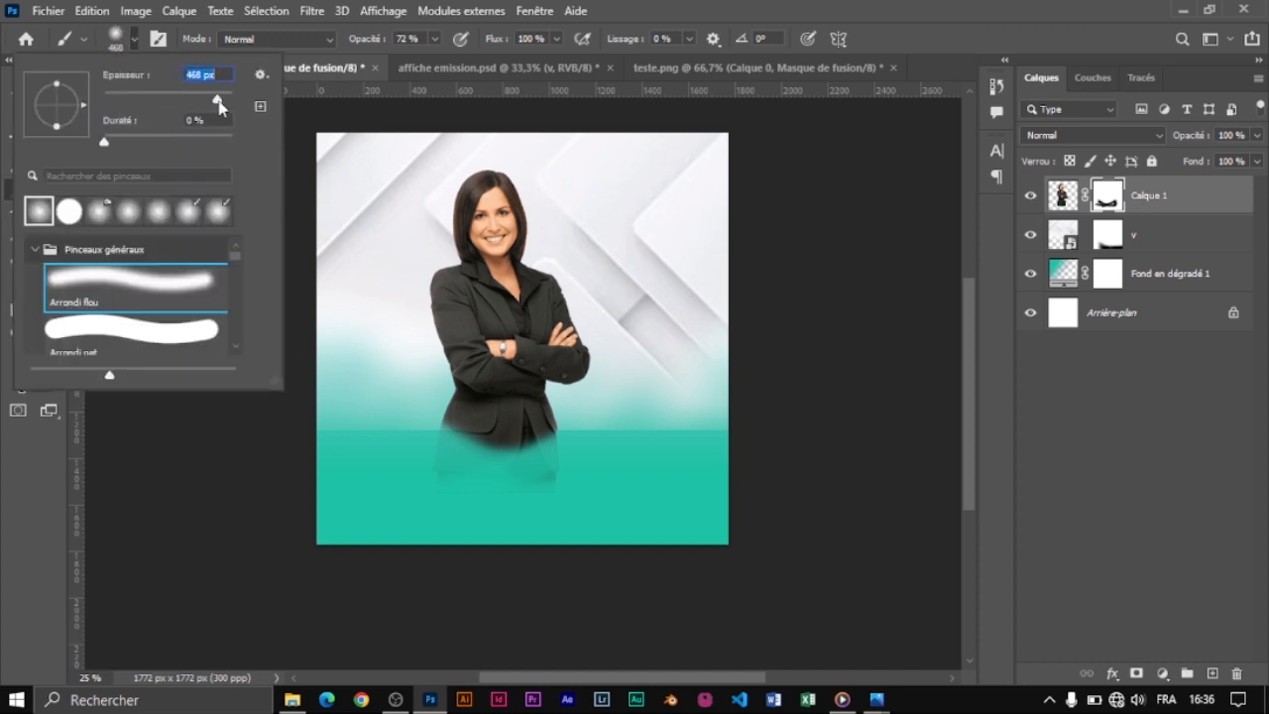
click(458, 484)
mouse_move(678, 500)
mouse_down()
mouse_move(588, 476)
mouse_move(703, 428)
mouse_move(467, 482)
mouse_move(355, 465)
mouse_move(347, 435)
mouse_move(515, 504)
mouse_move(631, 499)
mouse_move(699, 447)
mouse_up()
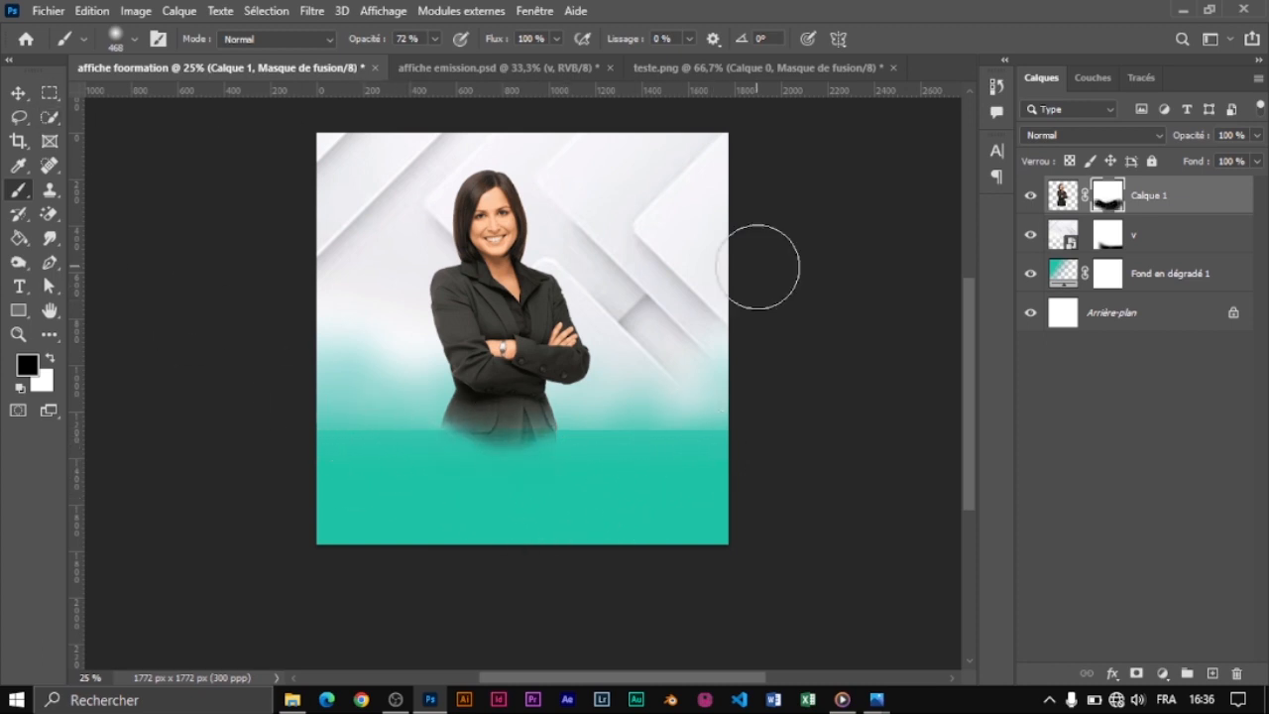
Paint black on layer v's mask across the lower part of the poster to soften the transition into teal.
click(1110, 236)
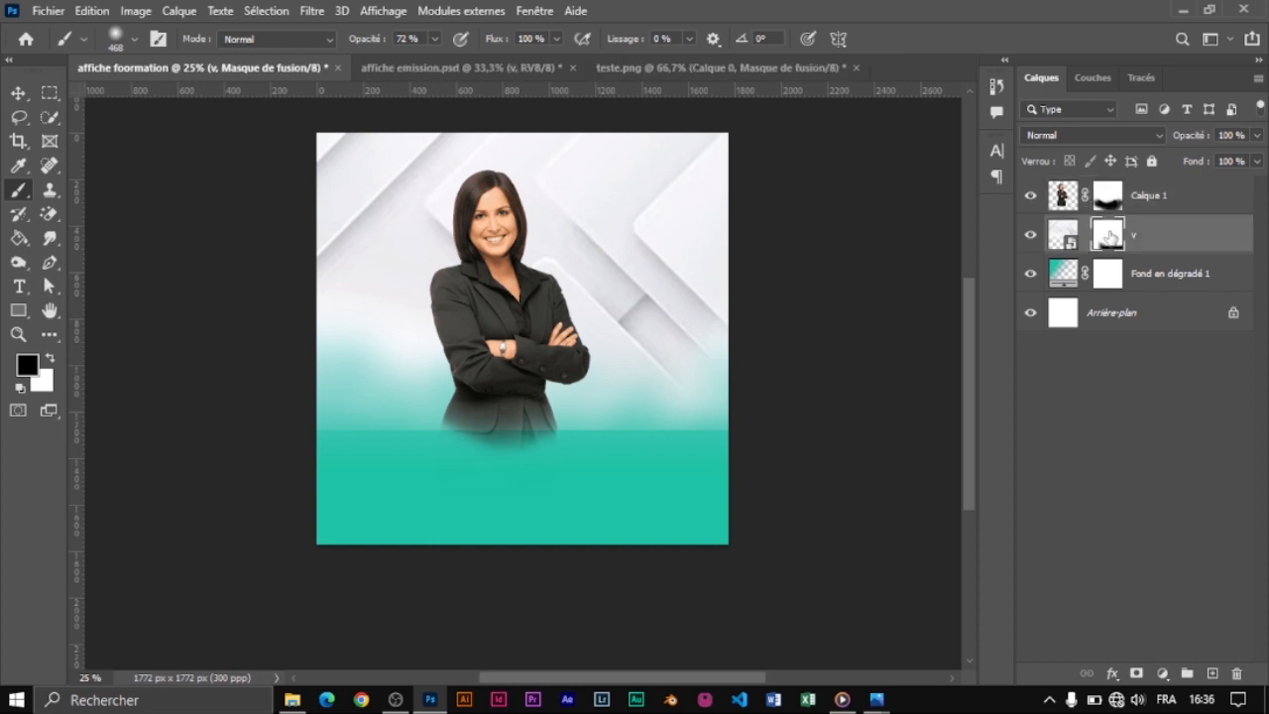
mouse_move(624, 453)
mouse_down()
mouse_move(706, 429)
mouse_move(618, 468)
mouse_move(712, 399)
mouse_move(503, 501)
mouse_move(312, 435)
mouse_move(298, 416)
mouse_move(354, 411)
mouse_move(438, 480)
mouse_move(412, 428)
mouse_move(594, 458)
mouse_move(465, 460)
mouse_move(658, 432)
mouse_up()
mouse_move(658, 433)
mouse_down()
mouse_move(452, 523)
mouse_move(258, 392)
mouse_move(306, 410)
mouse_up()
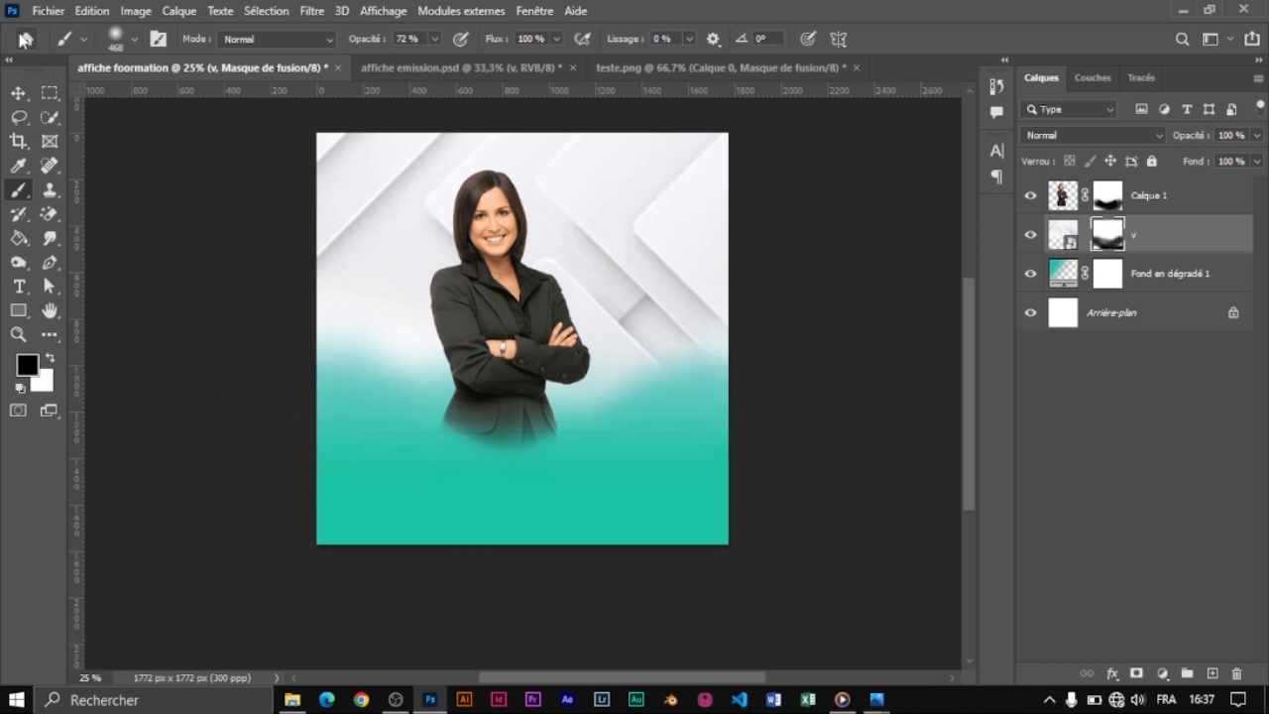
Nudge layer v's mask to the left and stretch its left edge outward beyond the canvas.
click(18, 94)
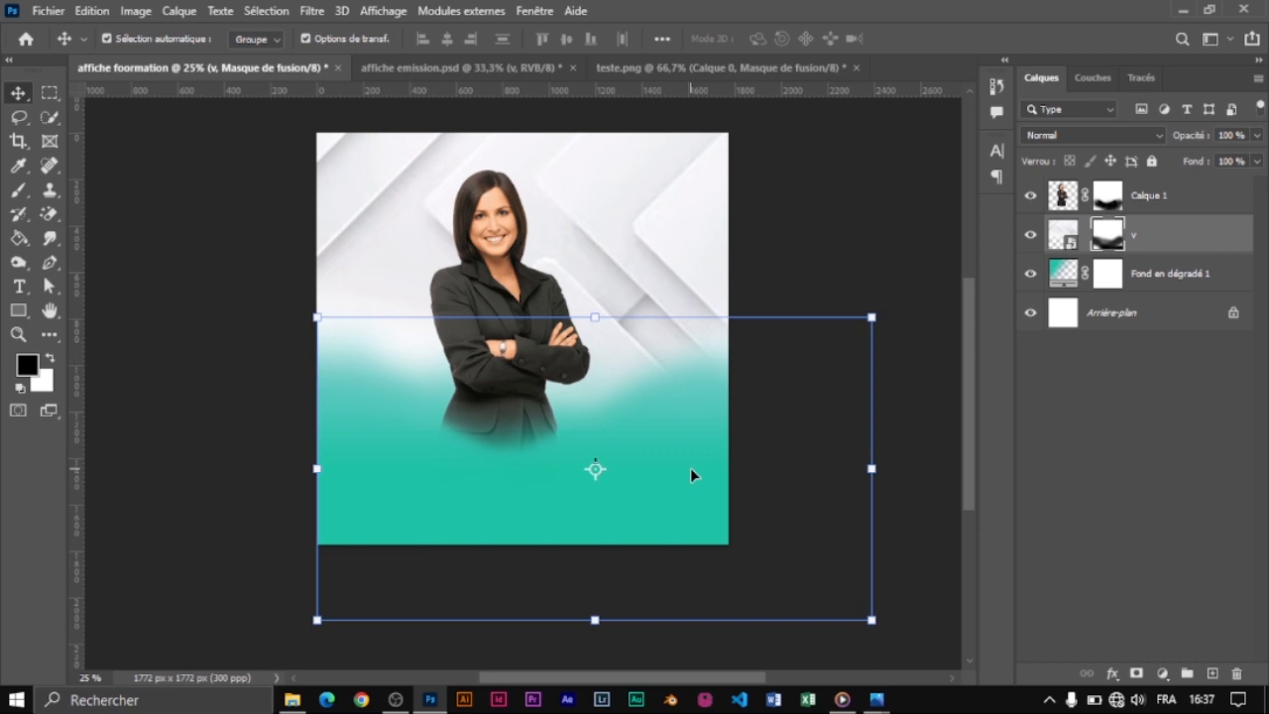
key(shift+Left)
key(shift+Left)
key(shift+Left)
key(shift+Left)
key(shift+Left)
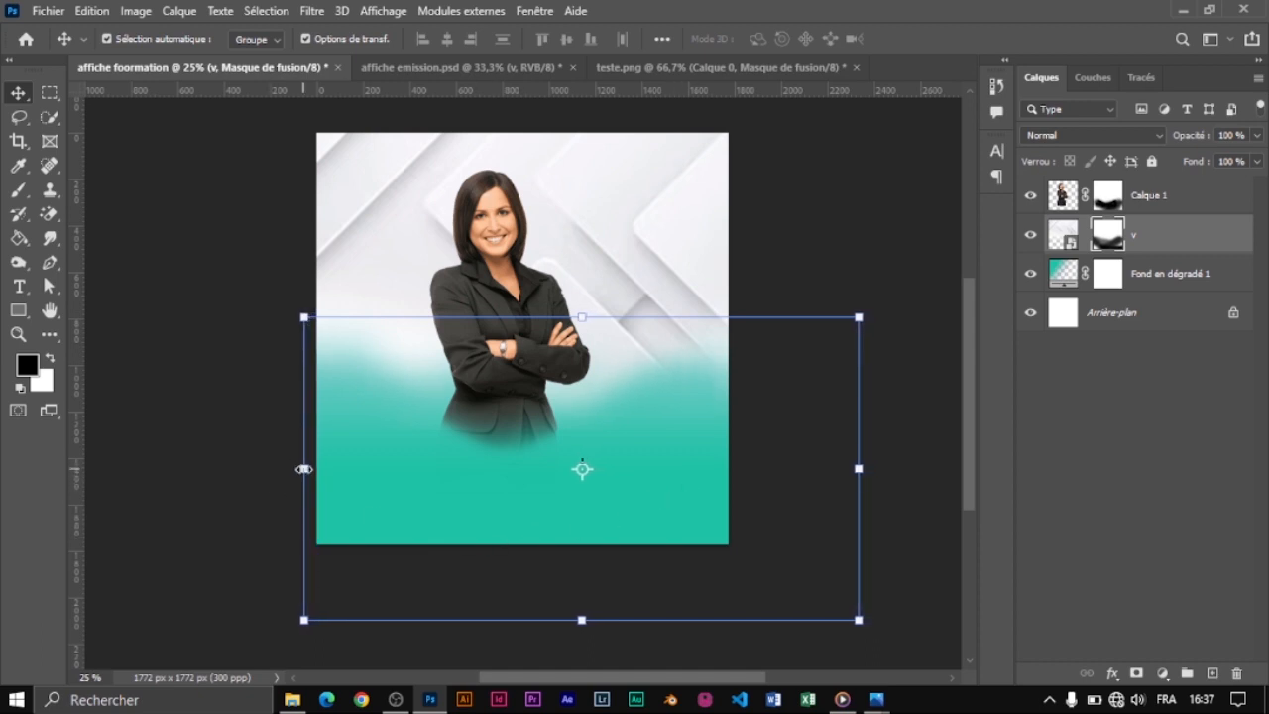
drag(303, 469, 233, 469)
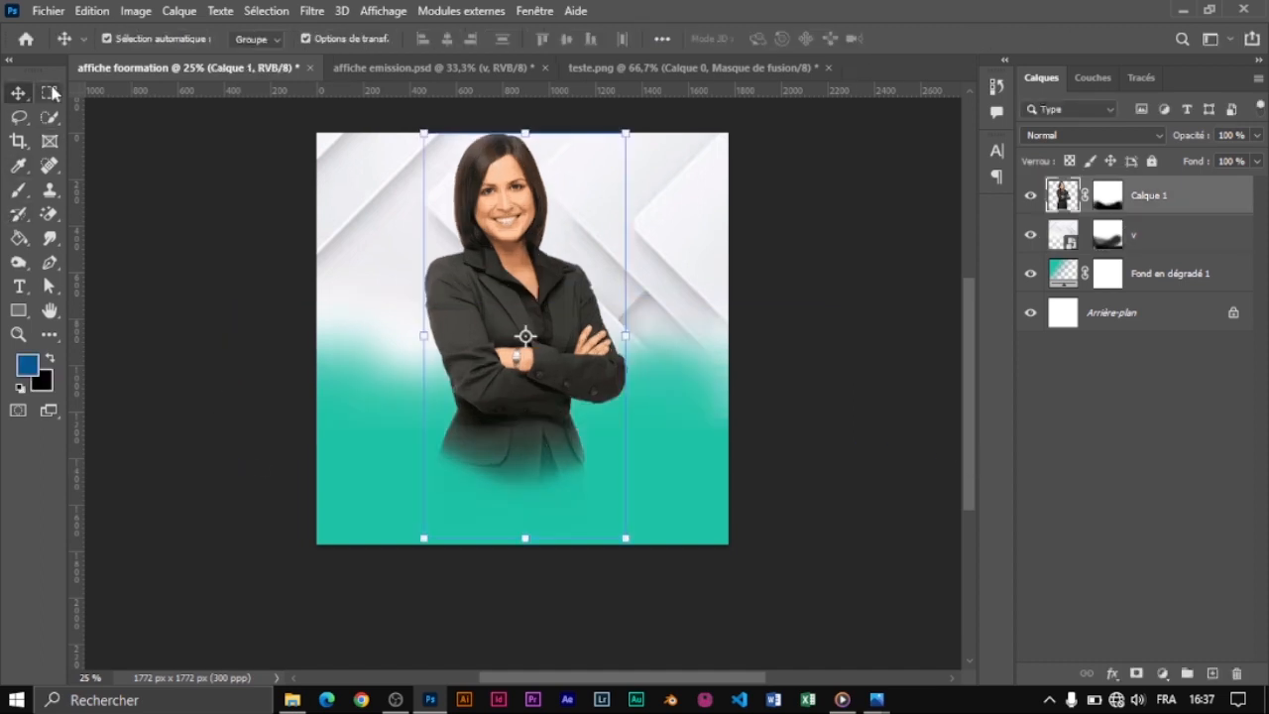
Cut off the woman's layer below the waist with a rectangular selection, deselect, and move her slightly down.
click(50, 92)
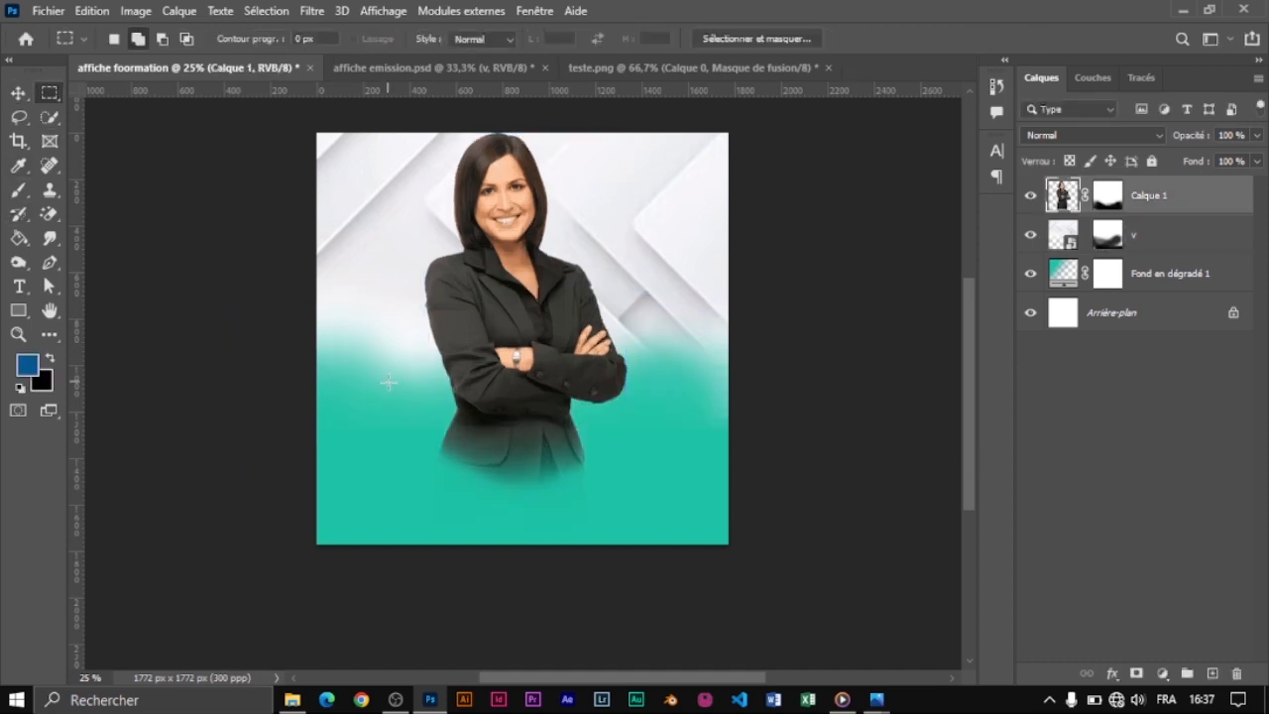
drag(375, 440, 747, 545)
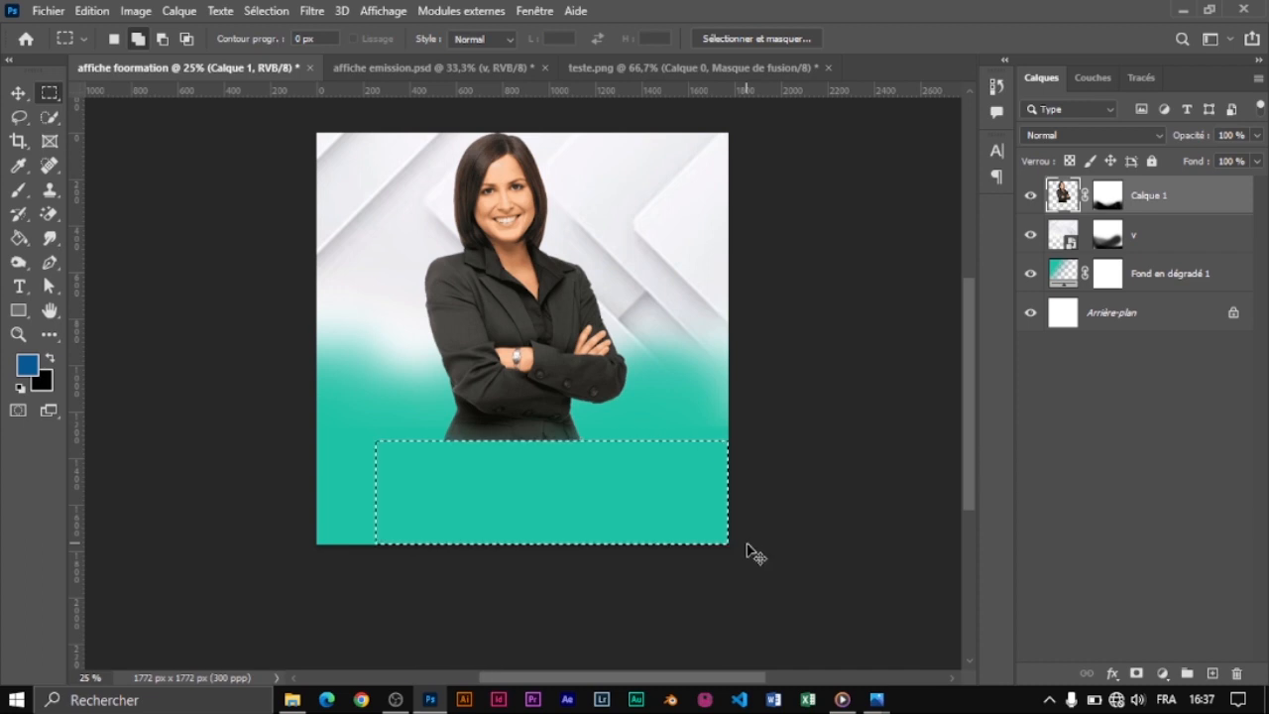
key(ctrl+d)
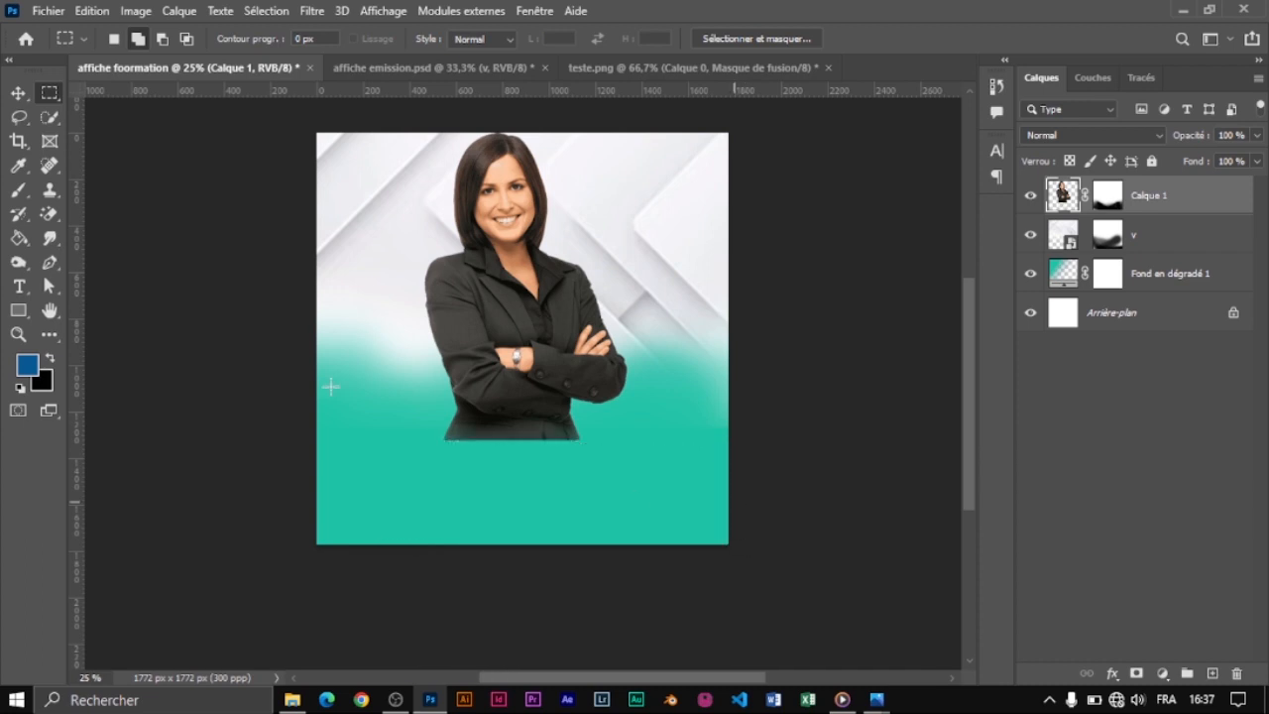
click(17, 93)
drag(487, 251, 484, 275)
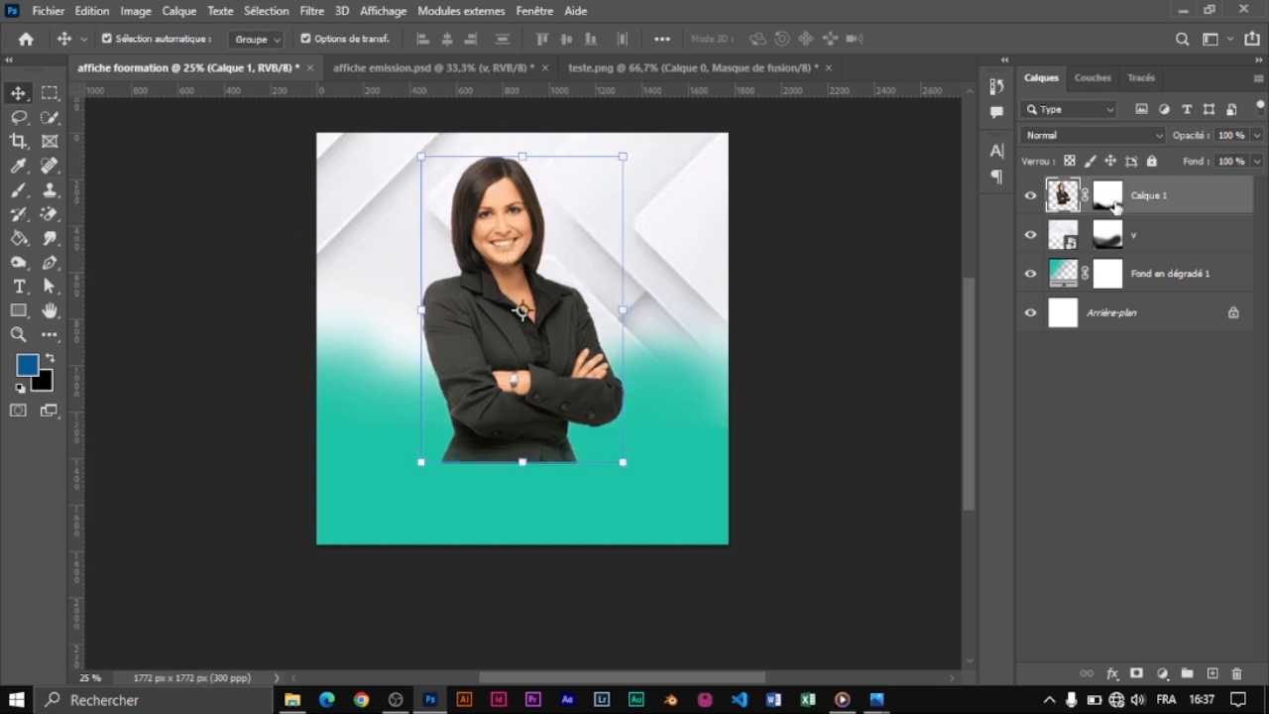
Replace the mask on Calque 1 with a new one and fade the woman's waist with the 468 px black brush.
click(1111, 197)
click(1086, 197)
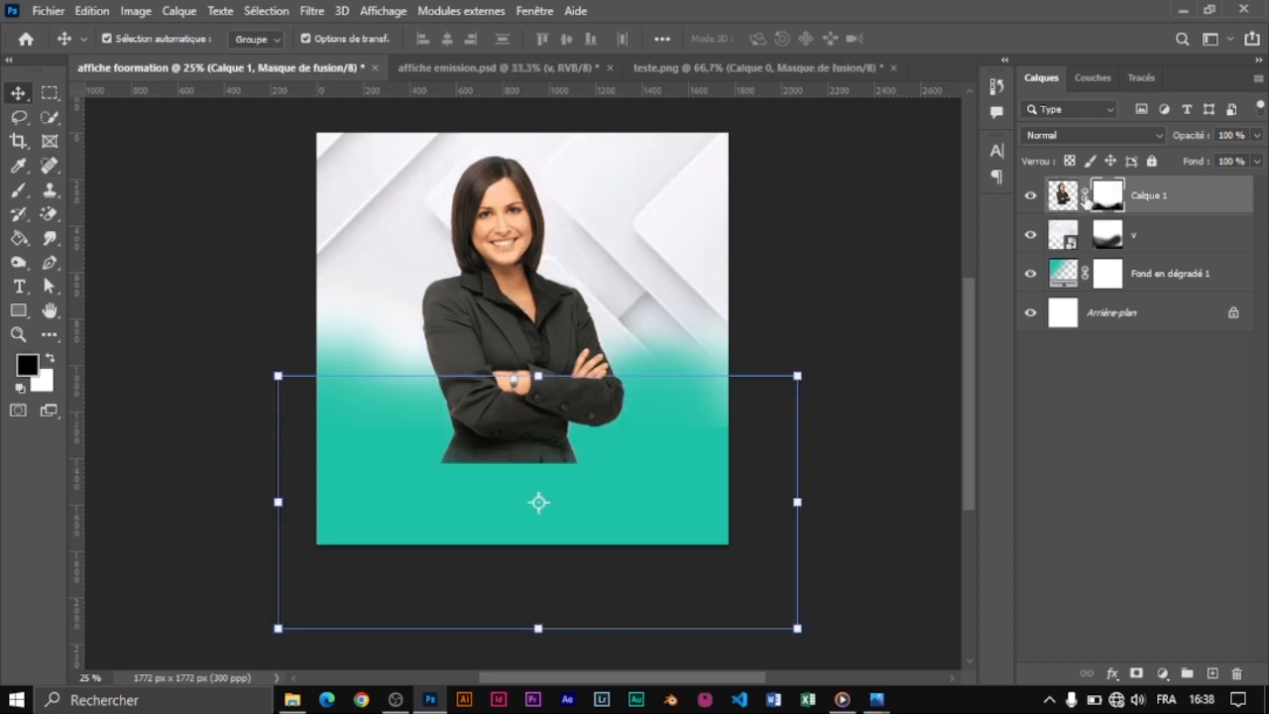
key(Delete)
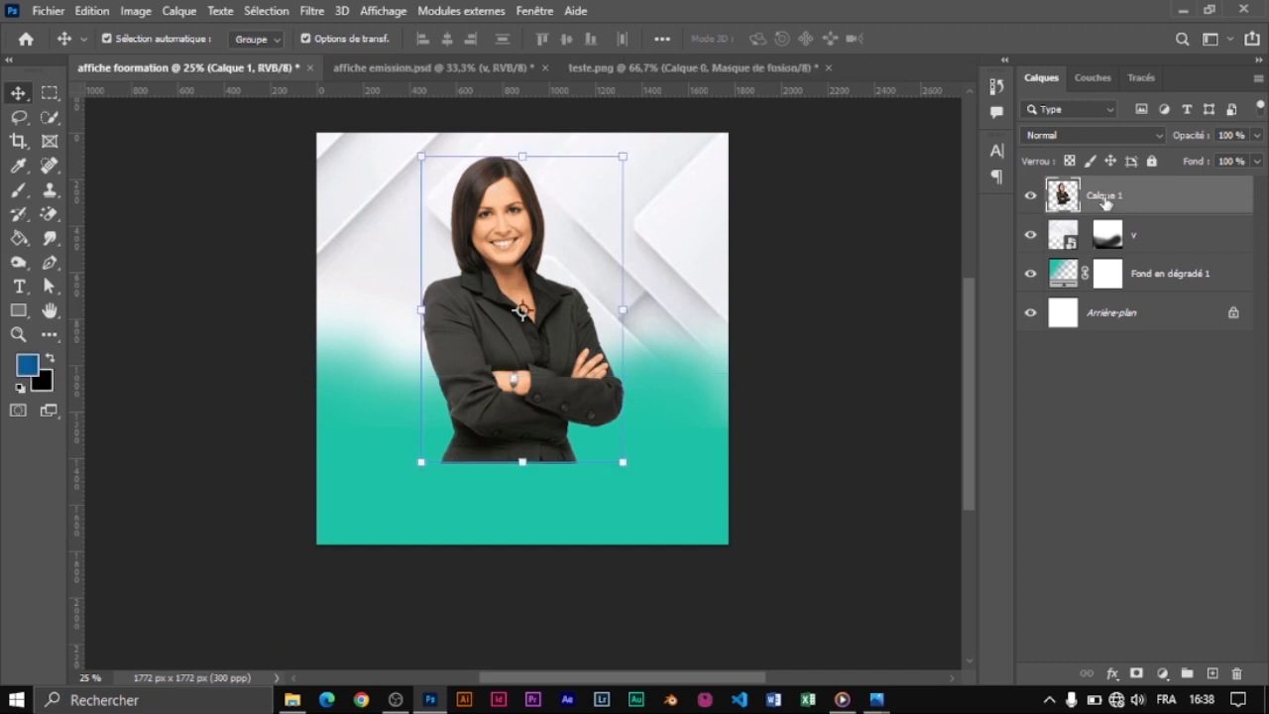
click(1136, 673)
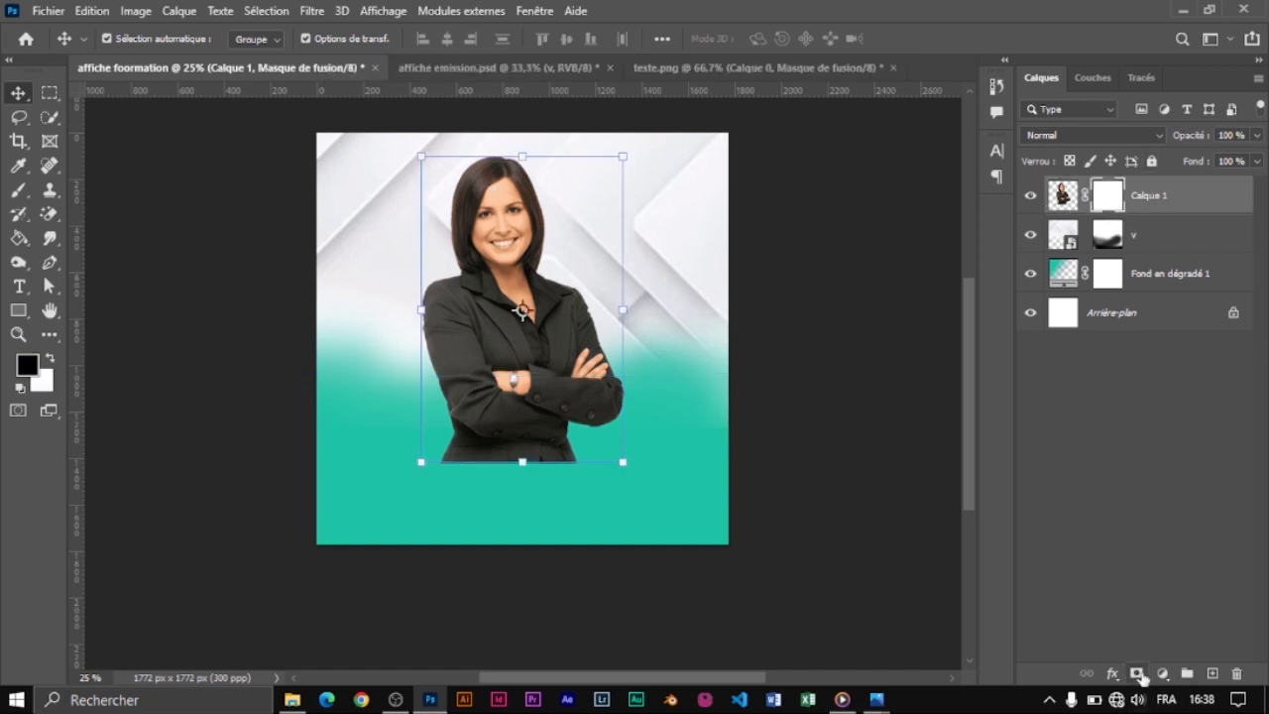
click(18, 189)
mouse_move(470, 488)
mouse_down()
mouse_move(426, 480)
mouse_move(620, 480)
mouse_up()
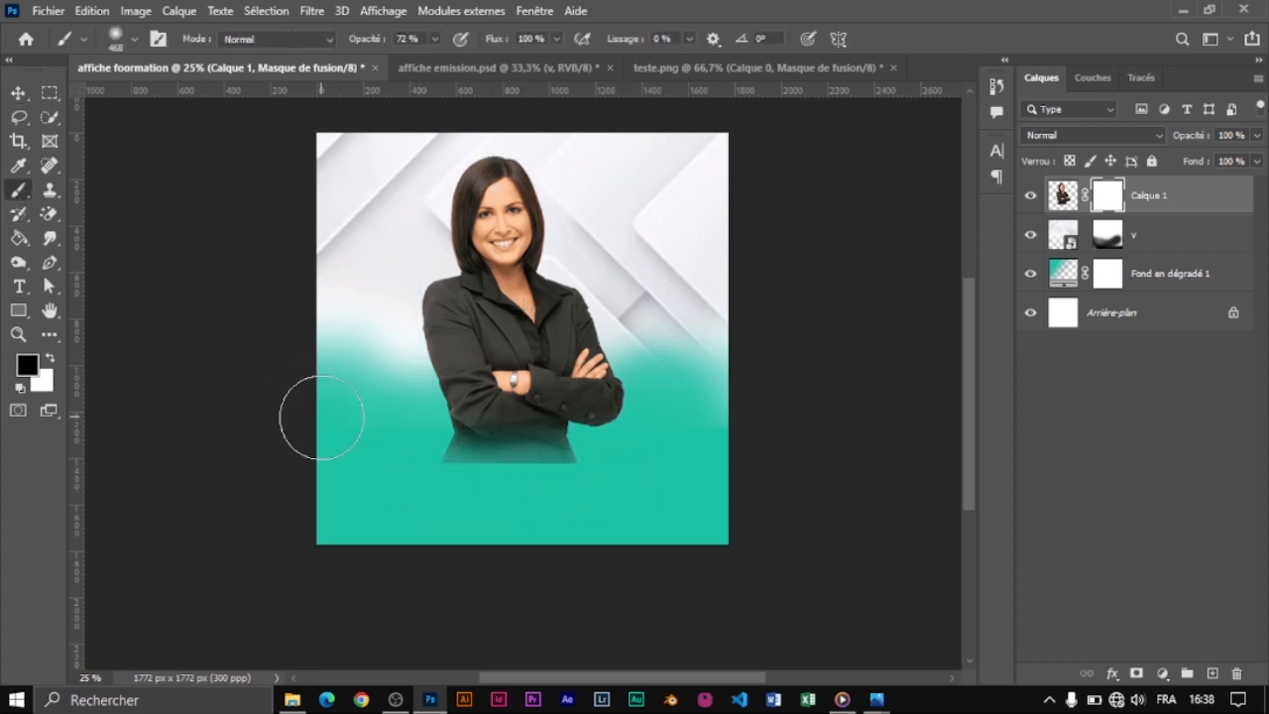
mouse_move(450, 487)
mouse_down()
mouse_move(485, 496)
mouse_move(425, 474)
mouse_move(557, 496)
mouse_move(618, 494)
mouse_move(643, 475)
mouse_move(442, 481)
mouse_up()
mouse_move(372, 461)
mouse_down()
mouse_move(560, 504)
mouse_move(662, 462)
mouse_move(675, 429)
mouse_move(627, 462)
mouse_move(524, 493)
mouse_move(434, 487)
mouse_move(402, 426)
mouse_move(424, 459)
mouse_move(505, 480)
mouse_move(744, 445)
mouse_move(510, 492)
mouse_move(249, 440)
mouse_up()
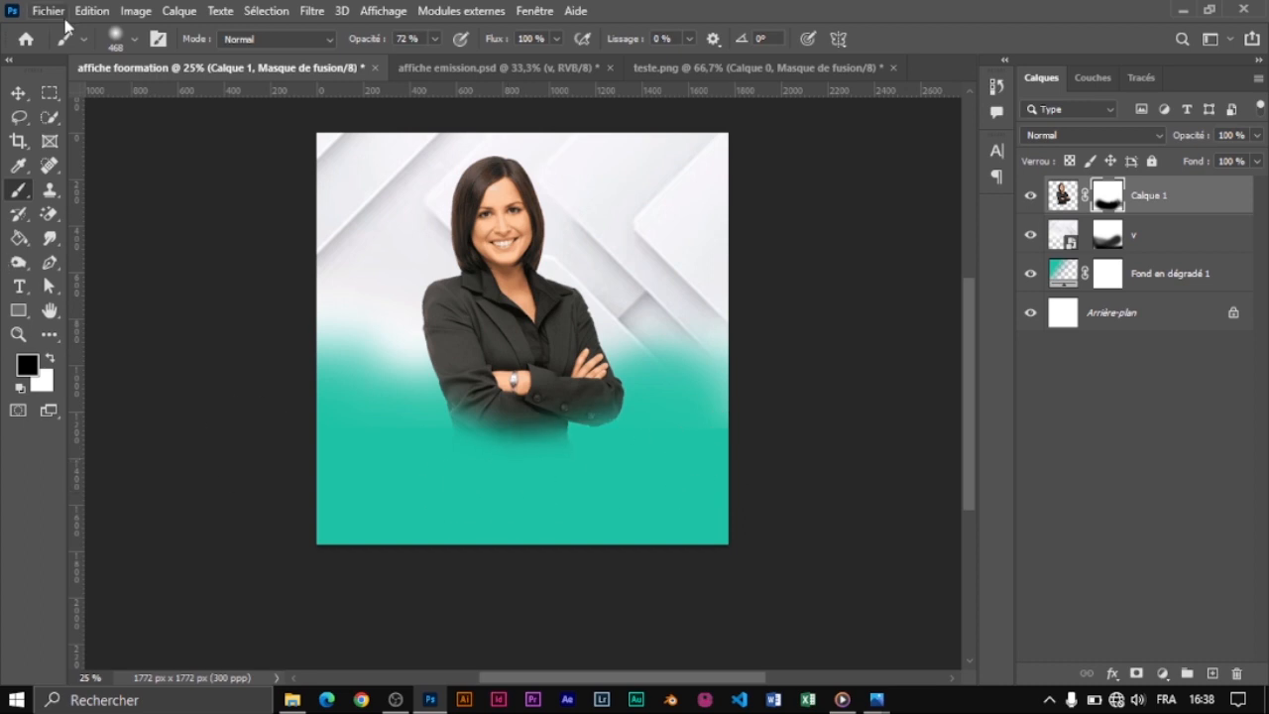
Add the text MATINAL in 34 pt Archivo Narrow and centre it just below the woman's folded arms.
click(17, 94)
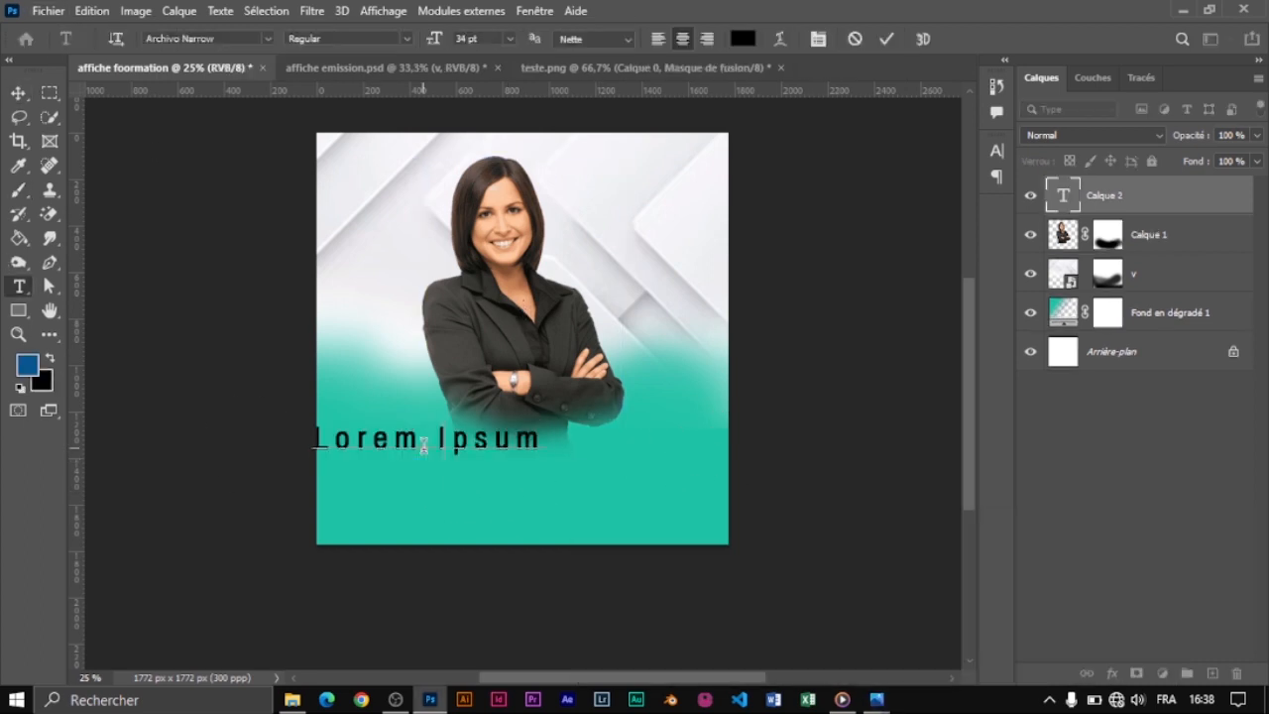
text(MA)
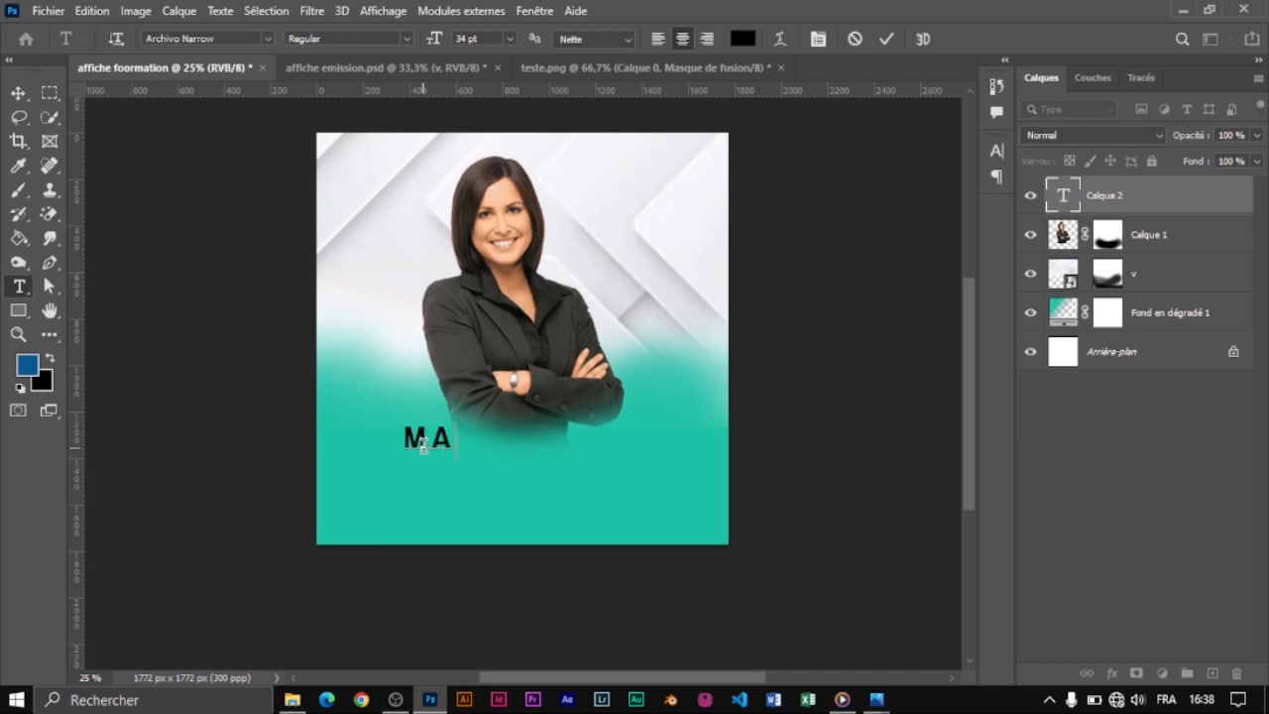
text(TINA)
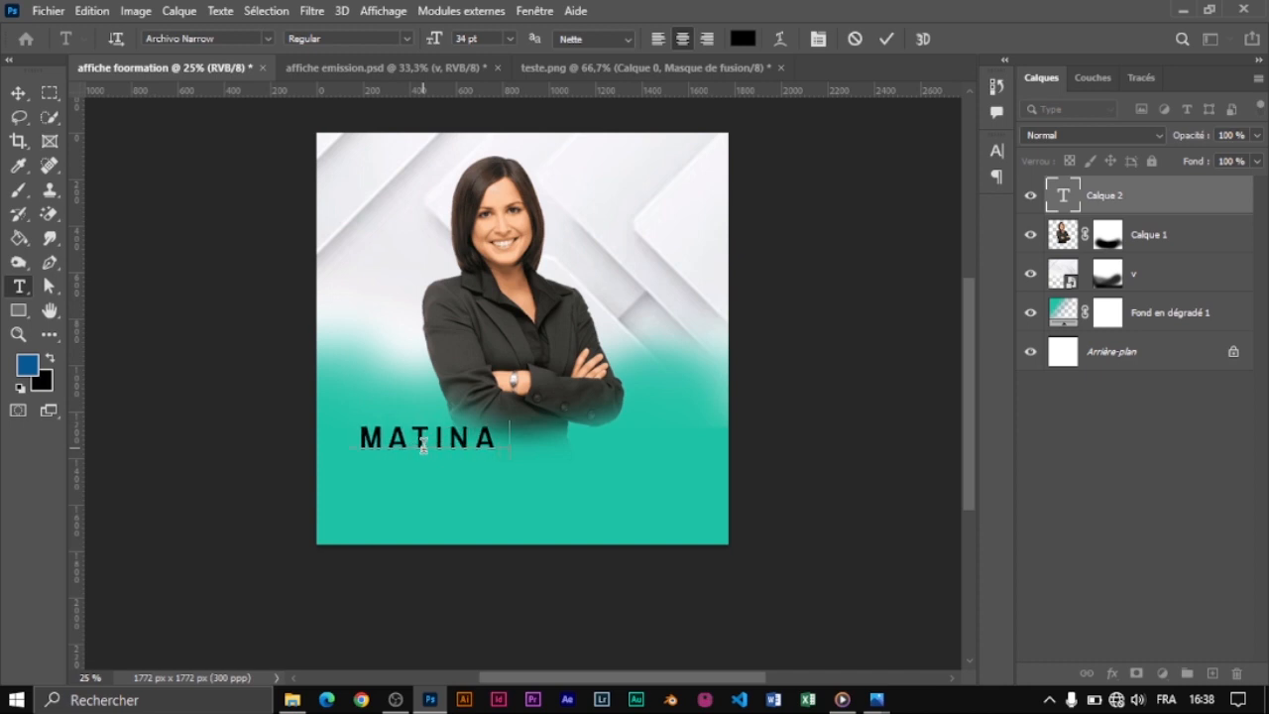
text(L)
click(20, 97)
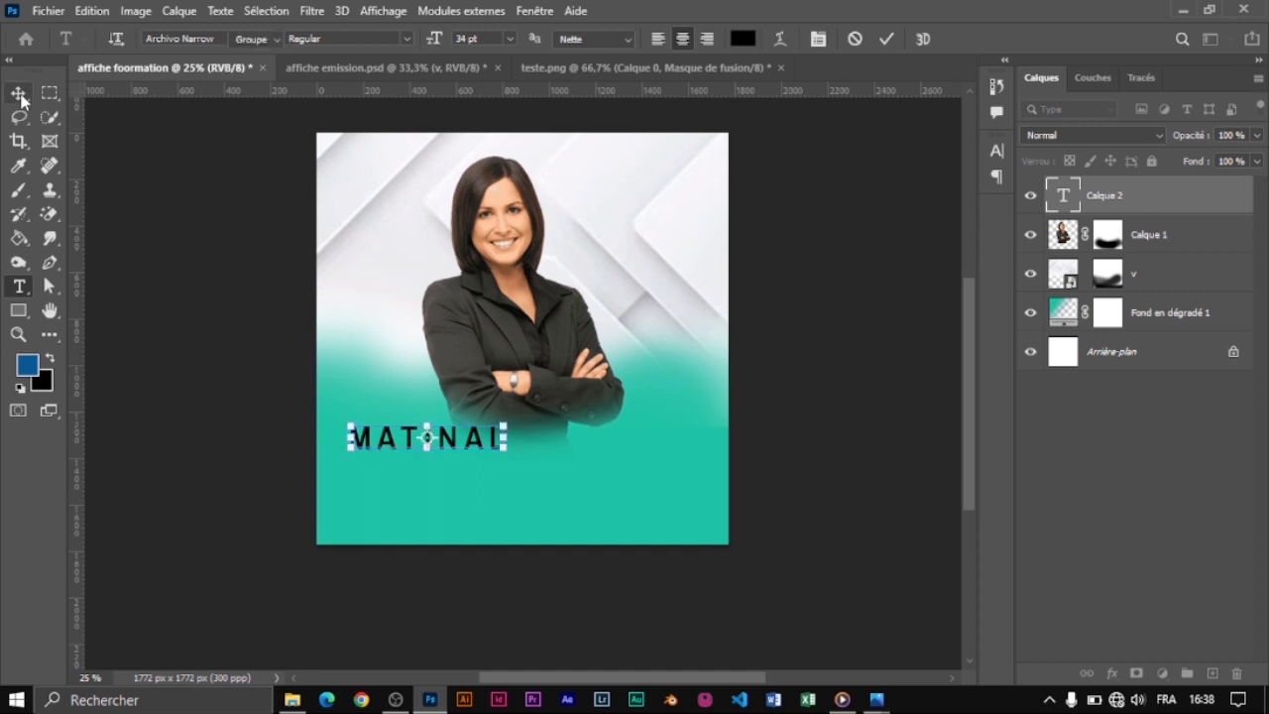
drag(457, 442, 541, 441)
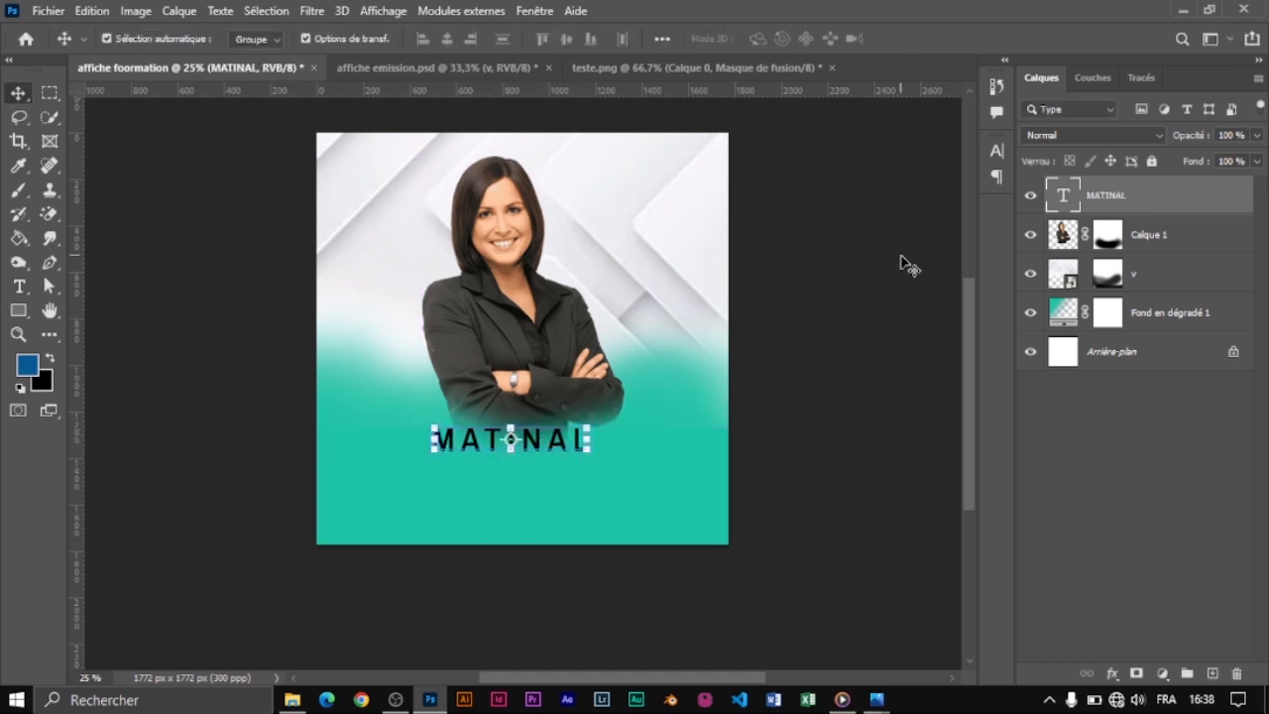
Set the MATINAL text to 59 pt with the Bold font style.
click(997, 152)
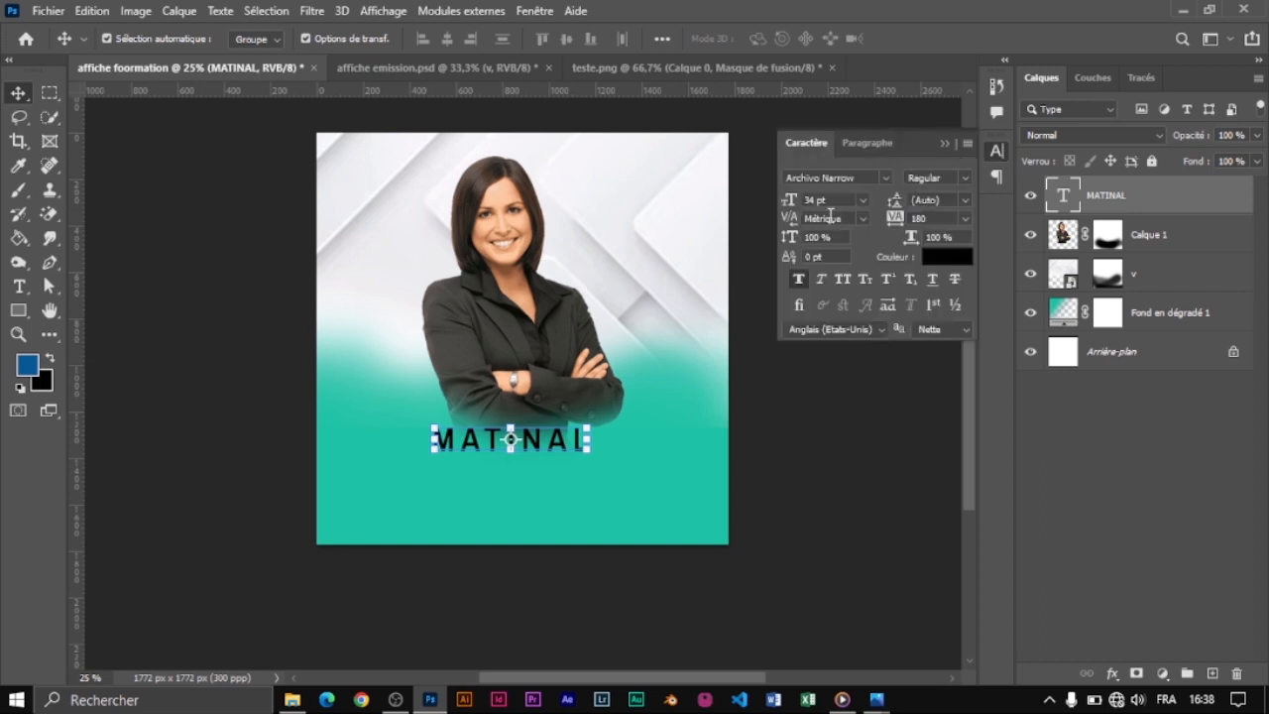
drag(785, 203, 796, 206)
text(59)
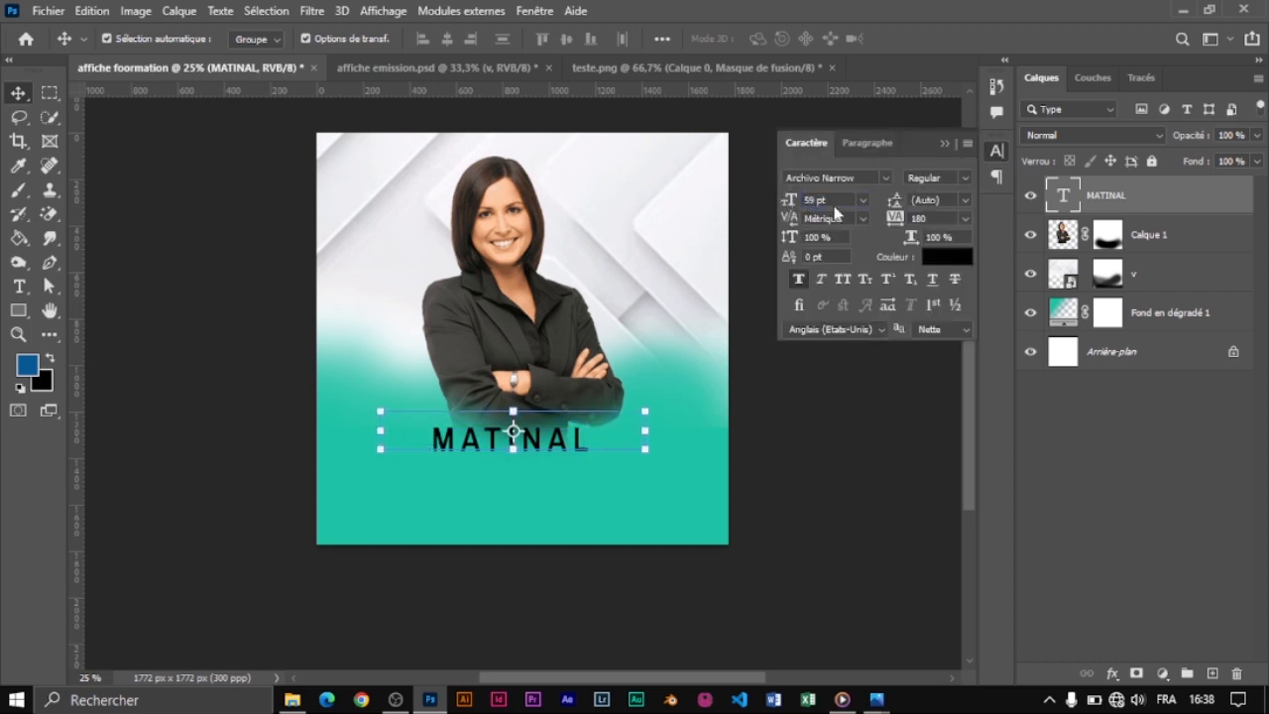
key(Return)
click(962, 177)
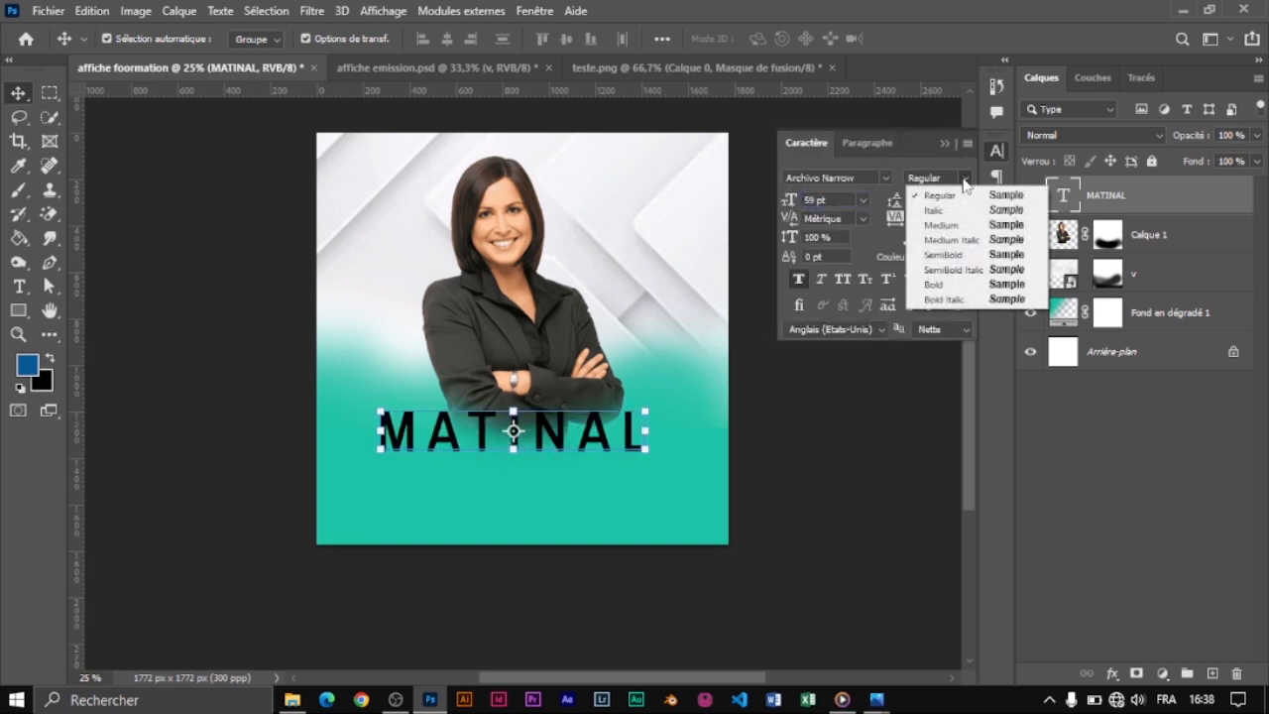
click(963, 285)
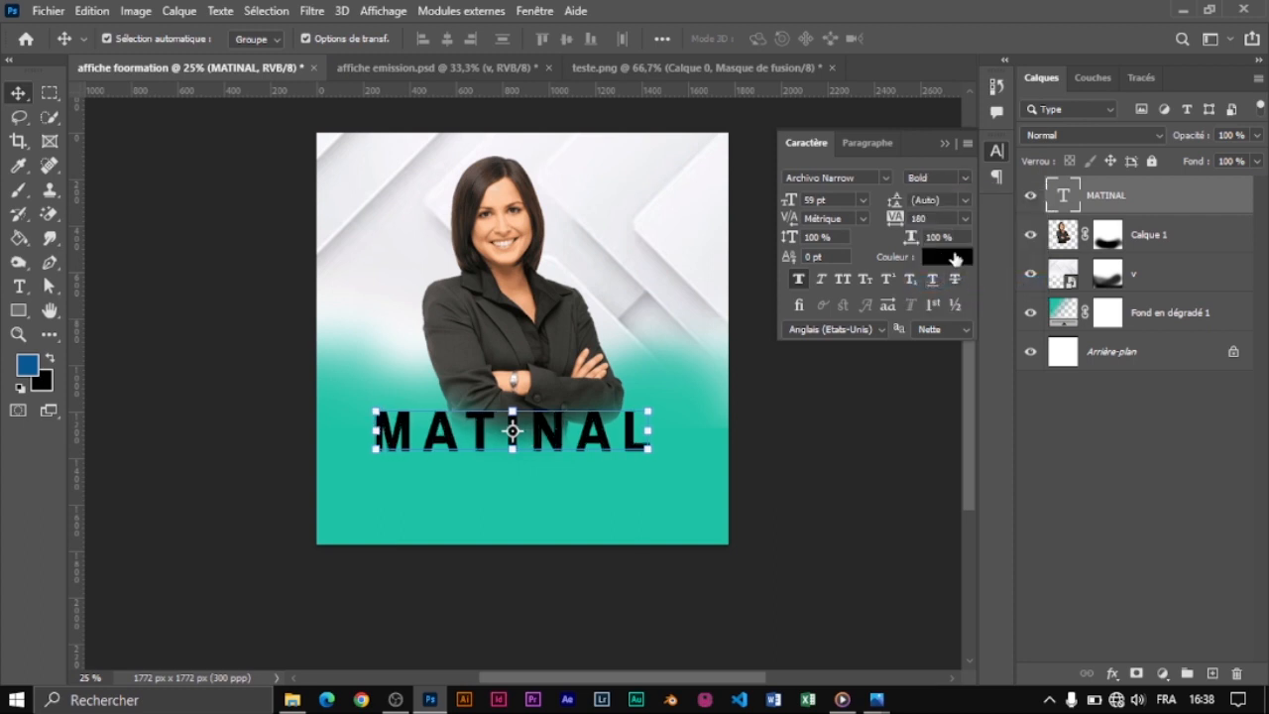
Change the MATINAL text colour to white and shift the text slightly to the right and up.
click(947, 260)
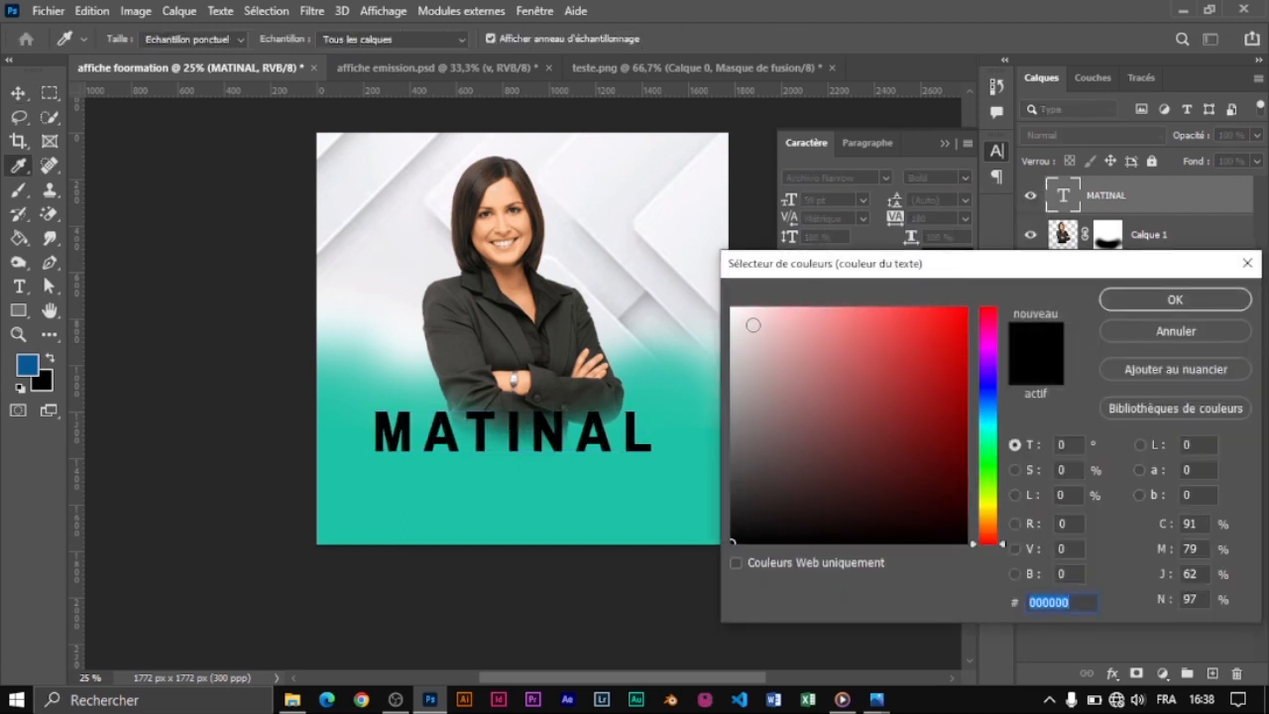
text(FFF)
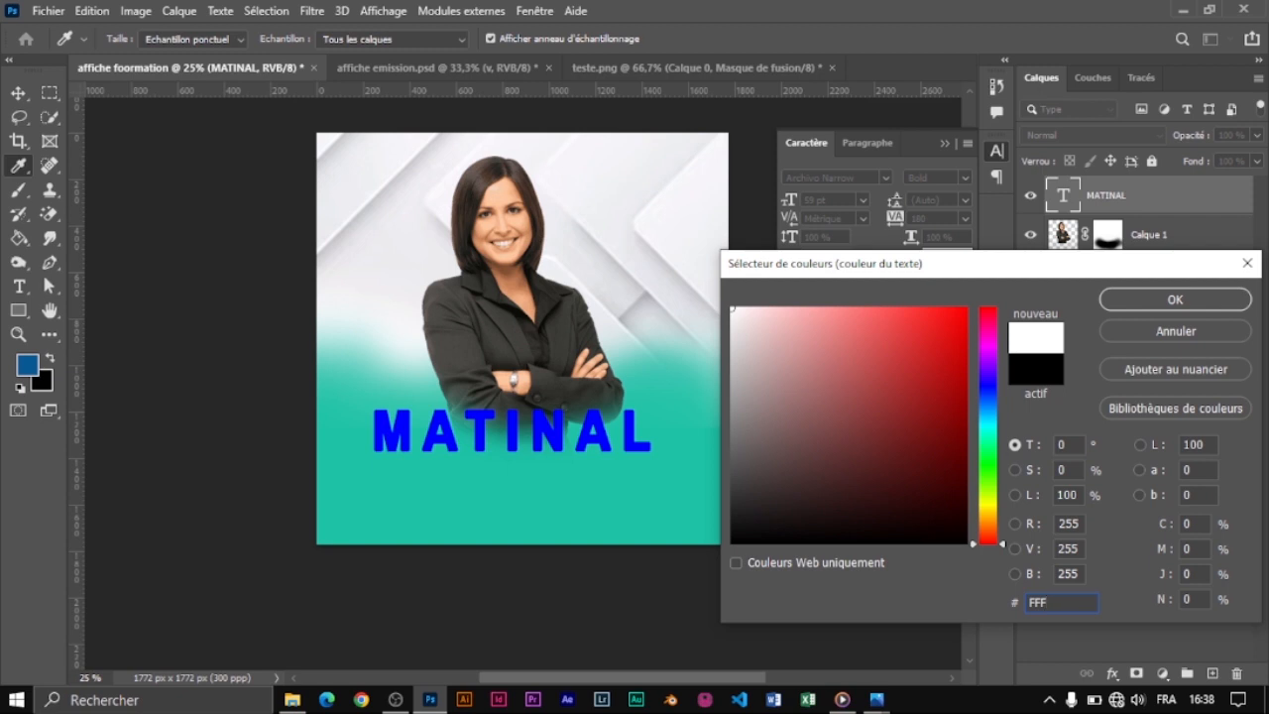
text(F)
drag(560, 439, 570, 435)
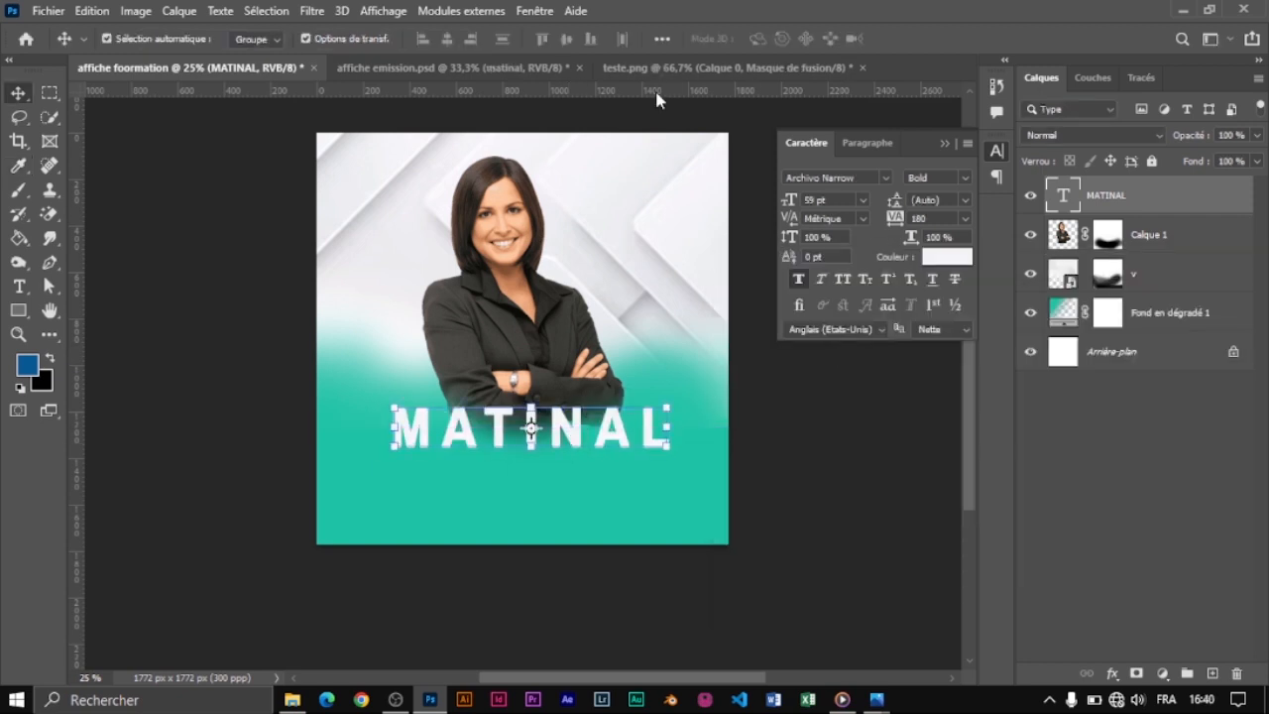
Add the white text WOMEN'S LEADERS on the teal area below MATINAL.
key(t)
click(441, 496)
text(WOMENS)
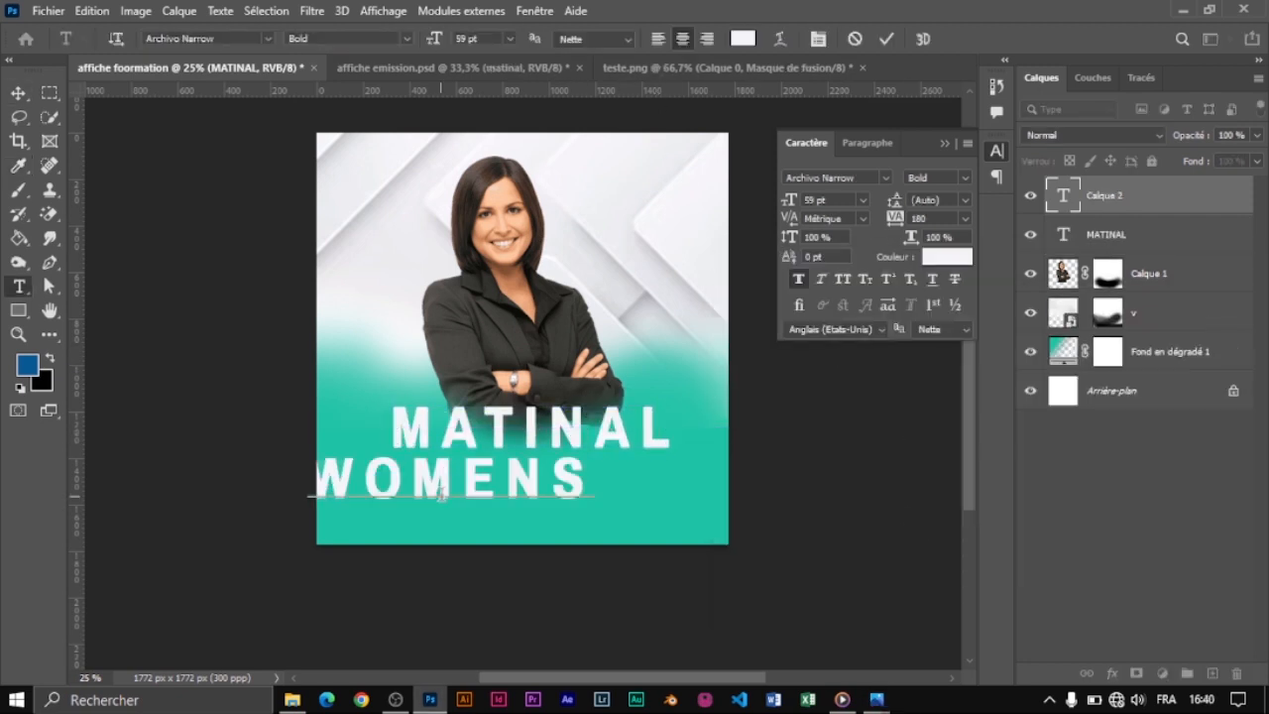
key(BackSpace)
text('S)
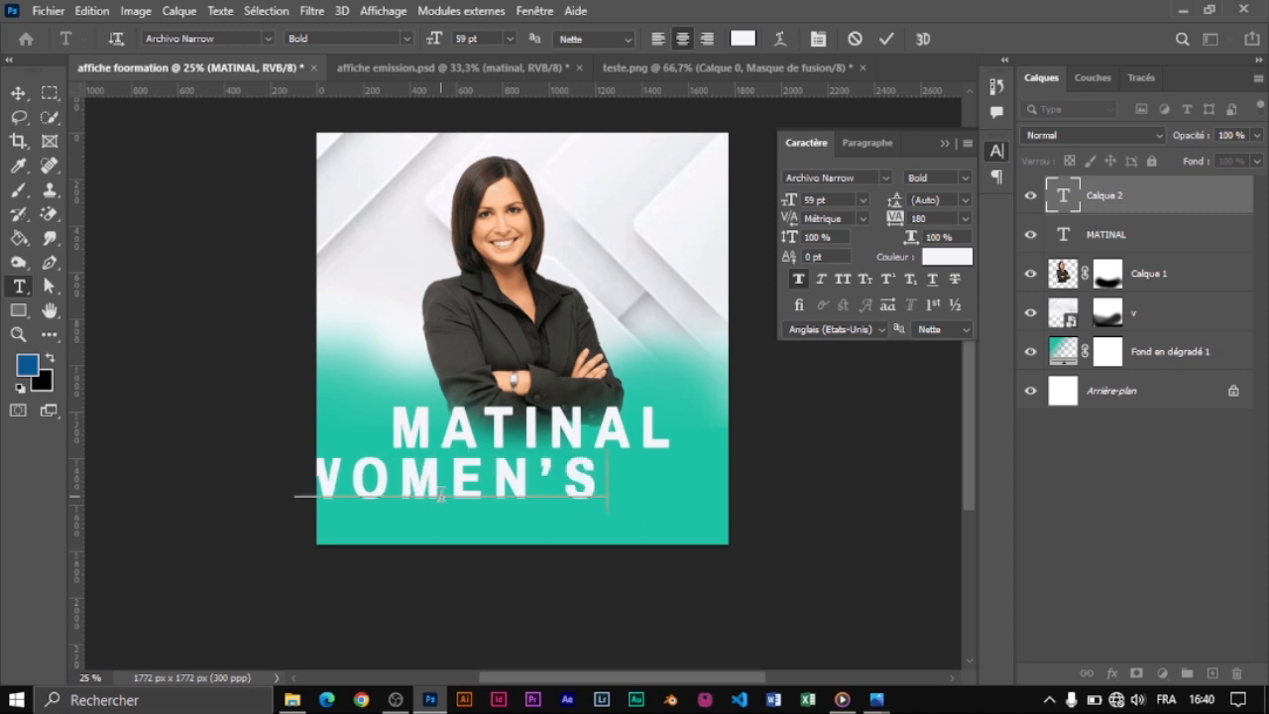
text( LEADER)
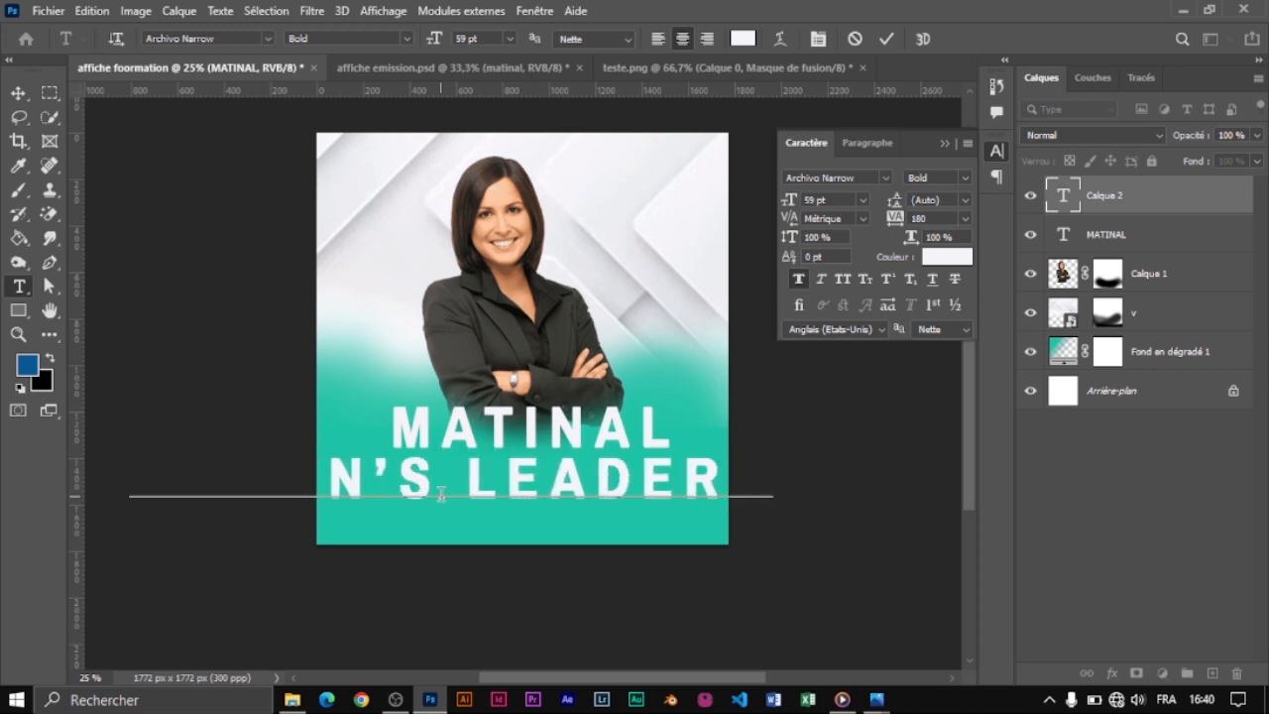
Set WOMEN'S LEADERS to 24 pt Regular, centre it just below MATINAL, and reduce its size slightly.
key(ctrl+a)
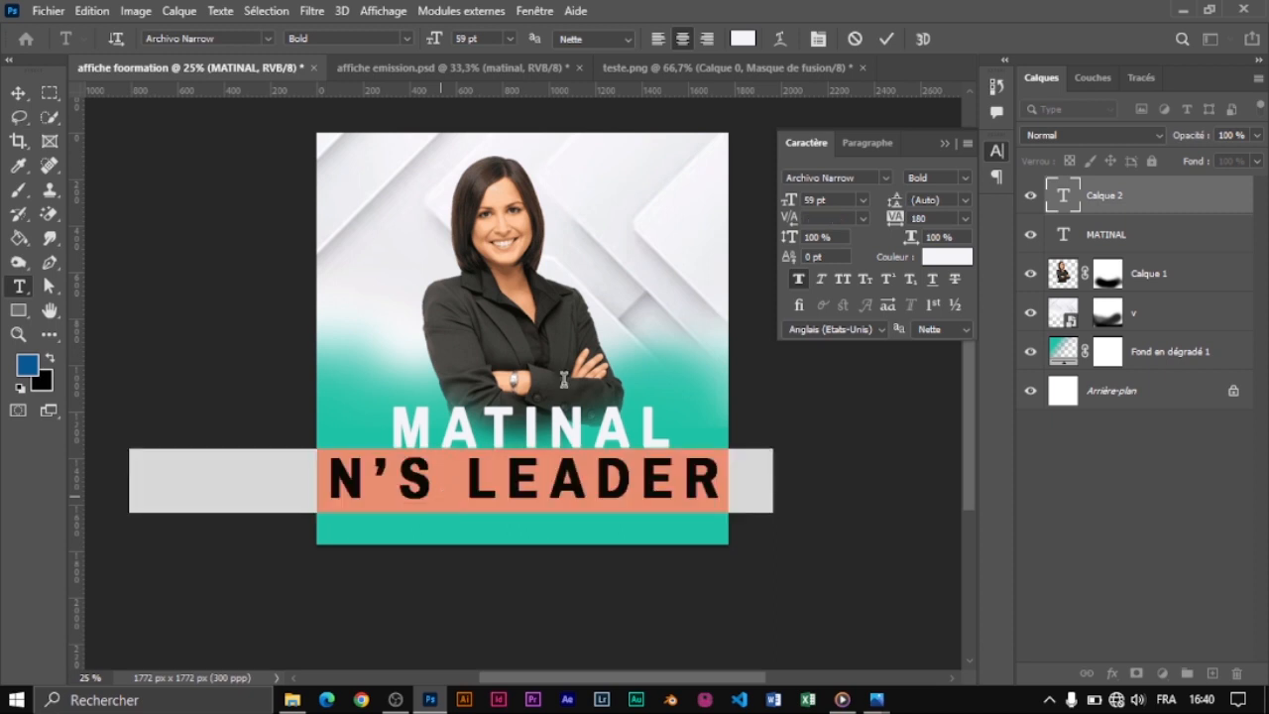
drag(790, 203, 741, 205)
click(968, 177)
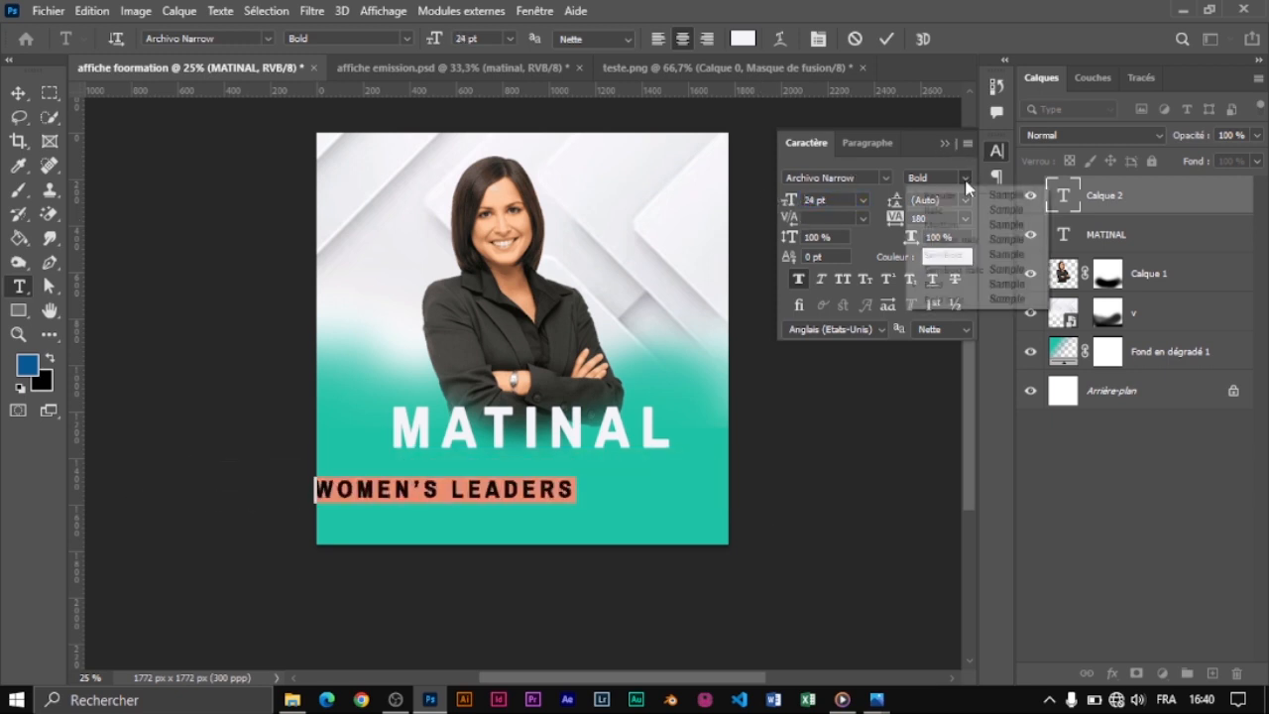
click(977, 198)
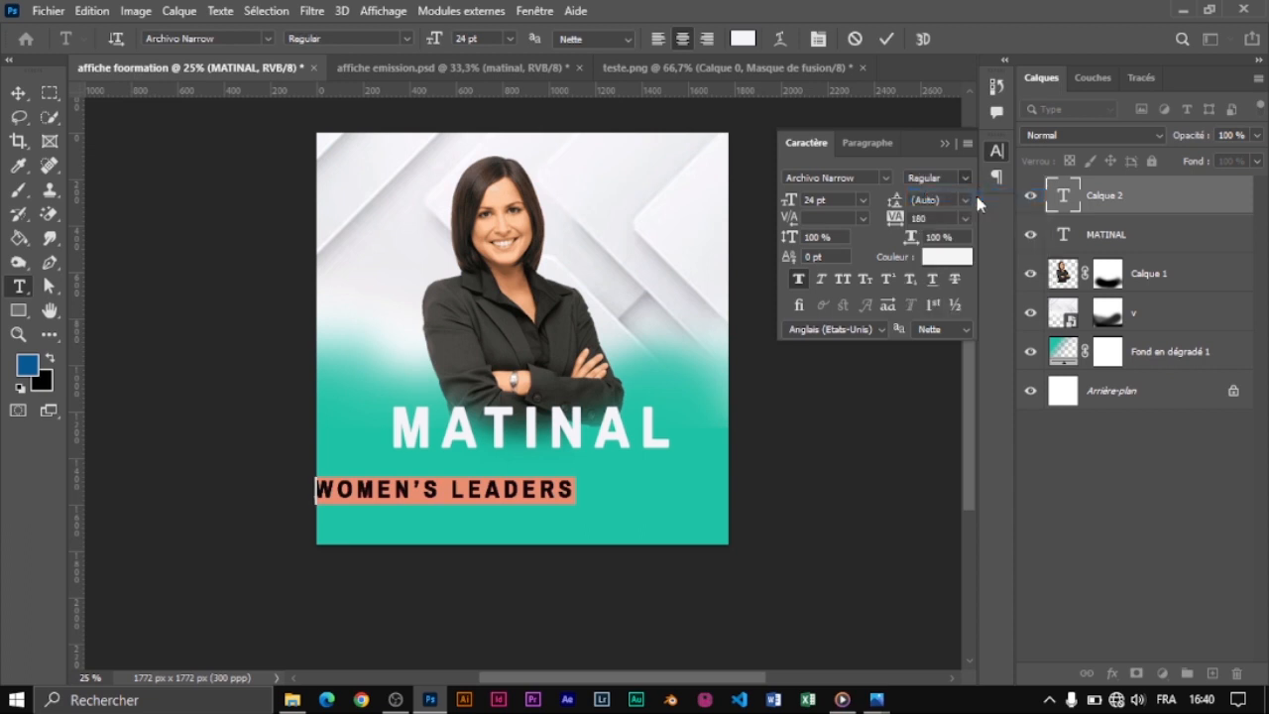
click(16, 92)
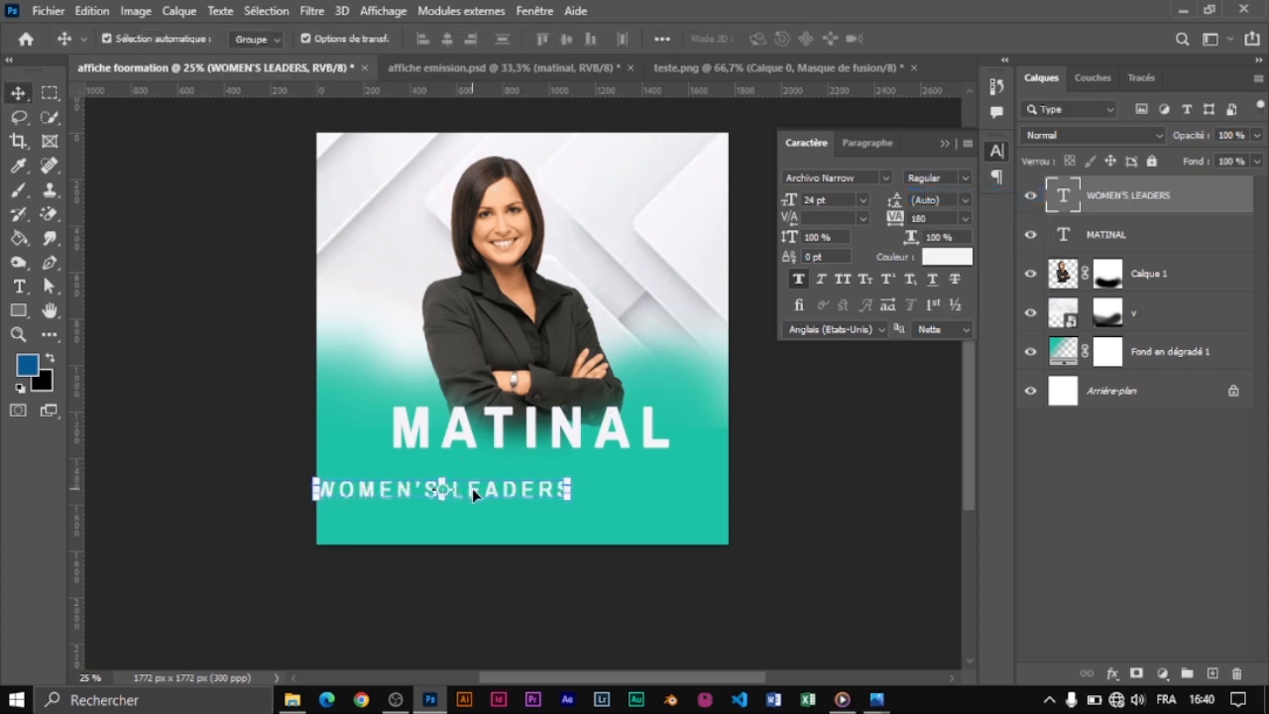
drag(472, 493, 551, 467)
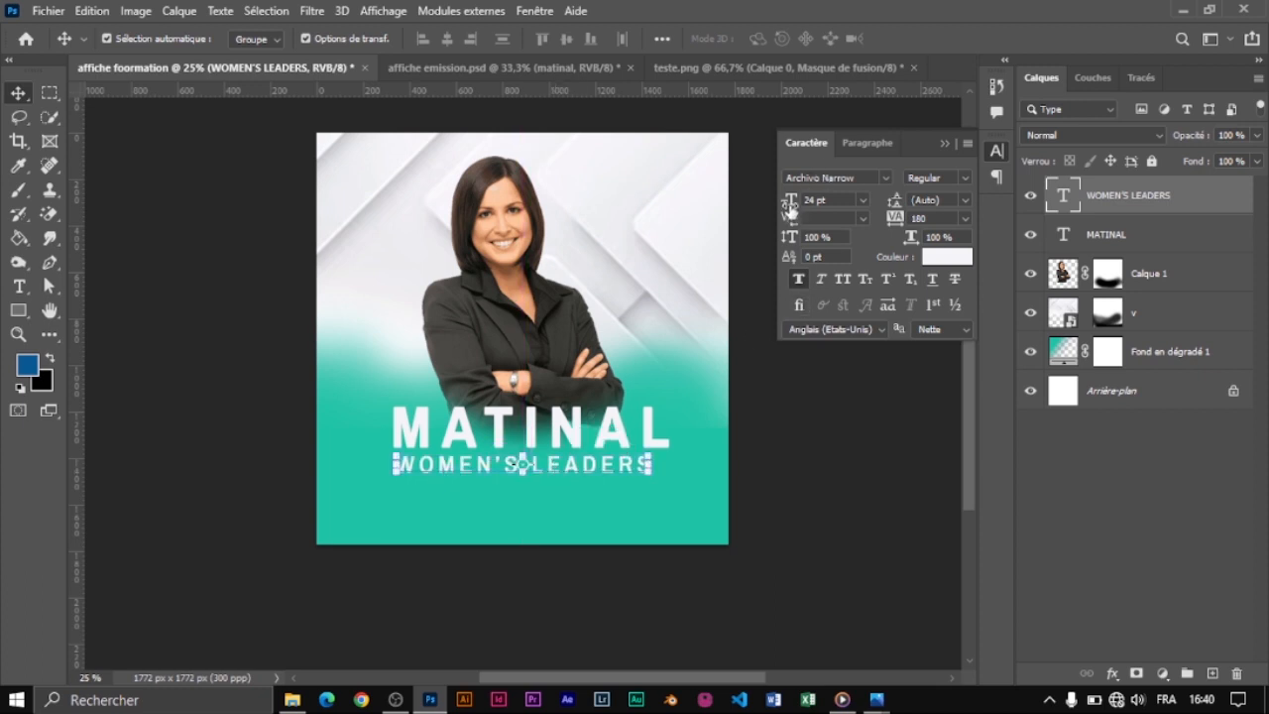
drag(790, 203, 776, 204)
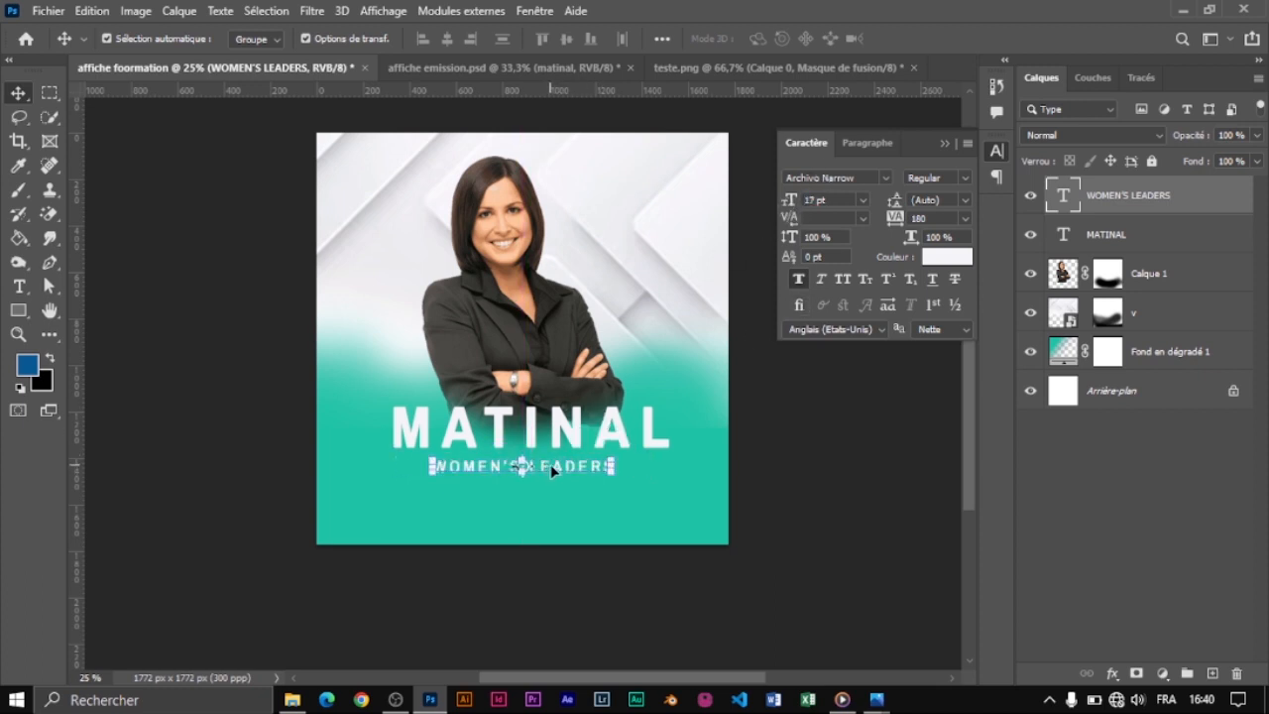
Draw a triangle about 126 by 117 px to the left of the WOMEN'S LEADERS text.
right_click(17, 311)
click(96, 349)
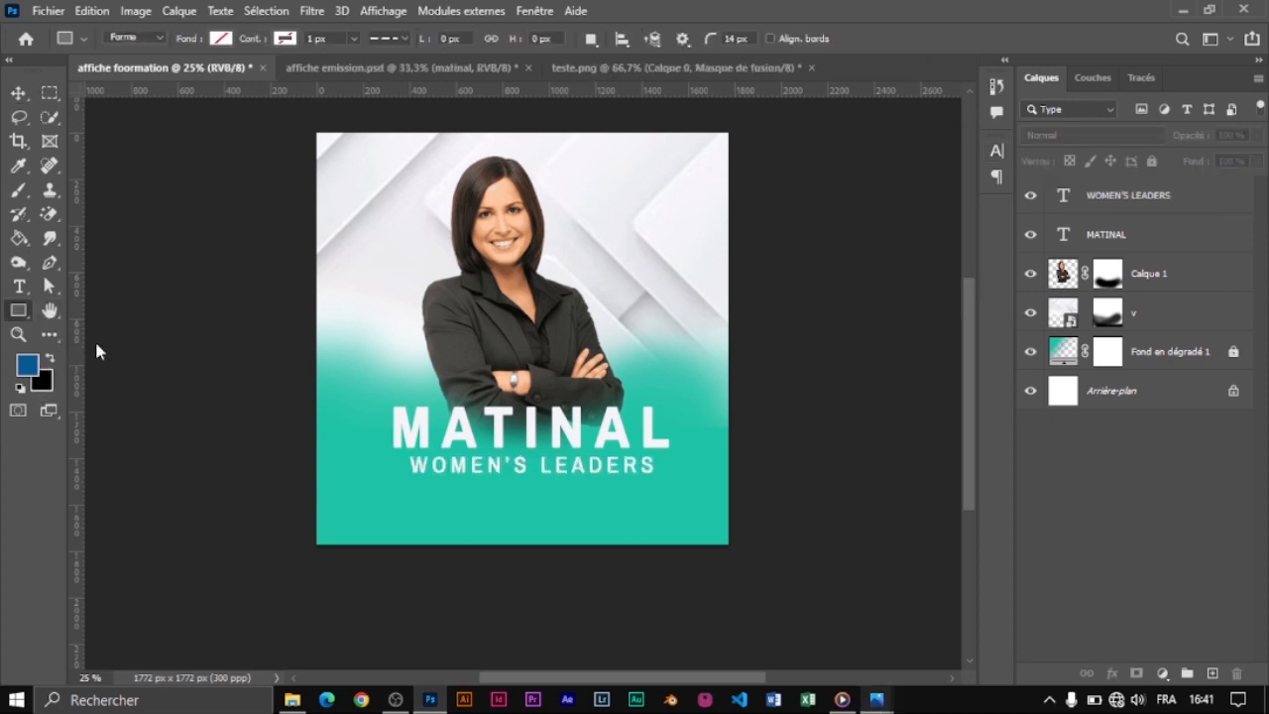
drag(350, 459, 380, 488)
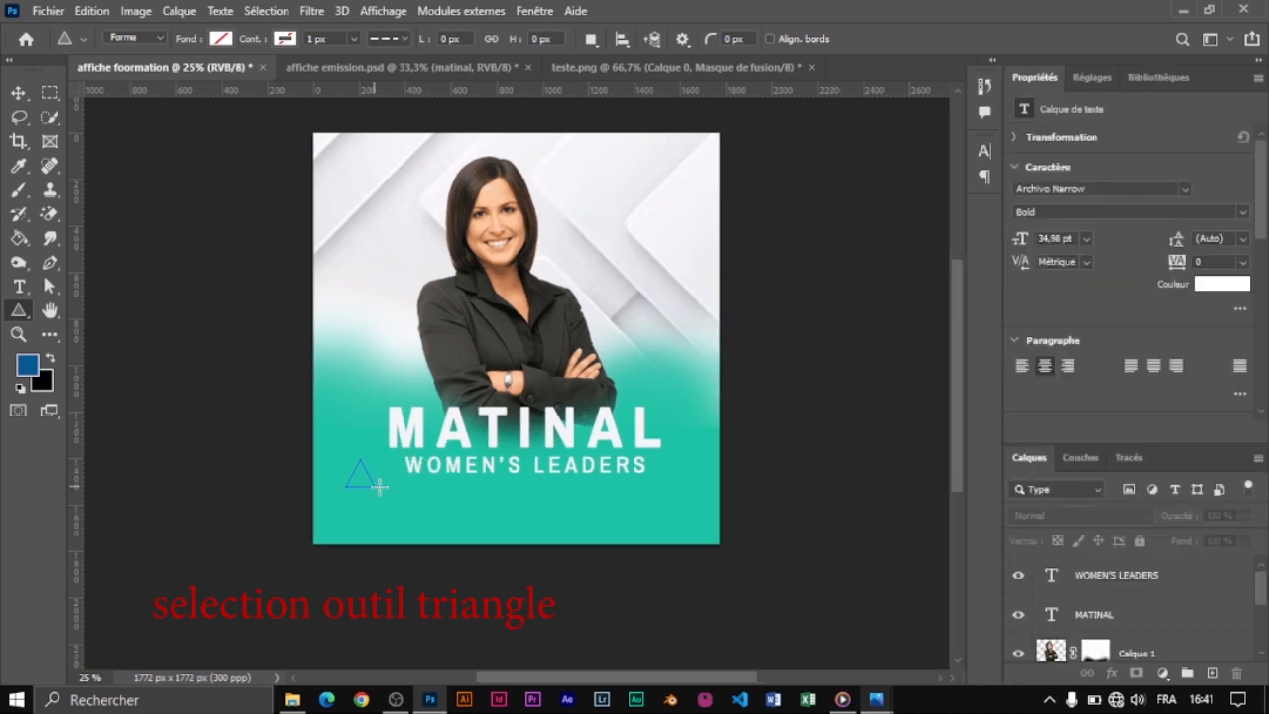
Give the triangle a solid white 10.14 px outline and place a duplicate to the right of the titles.
click(287, 39)
click(176, 131)
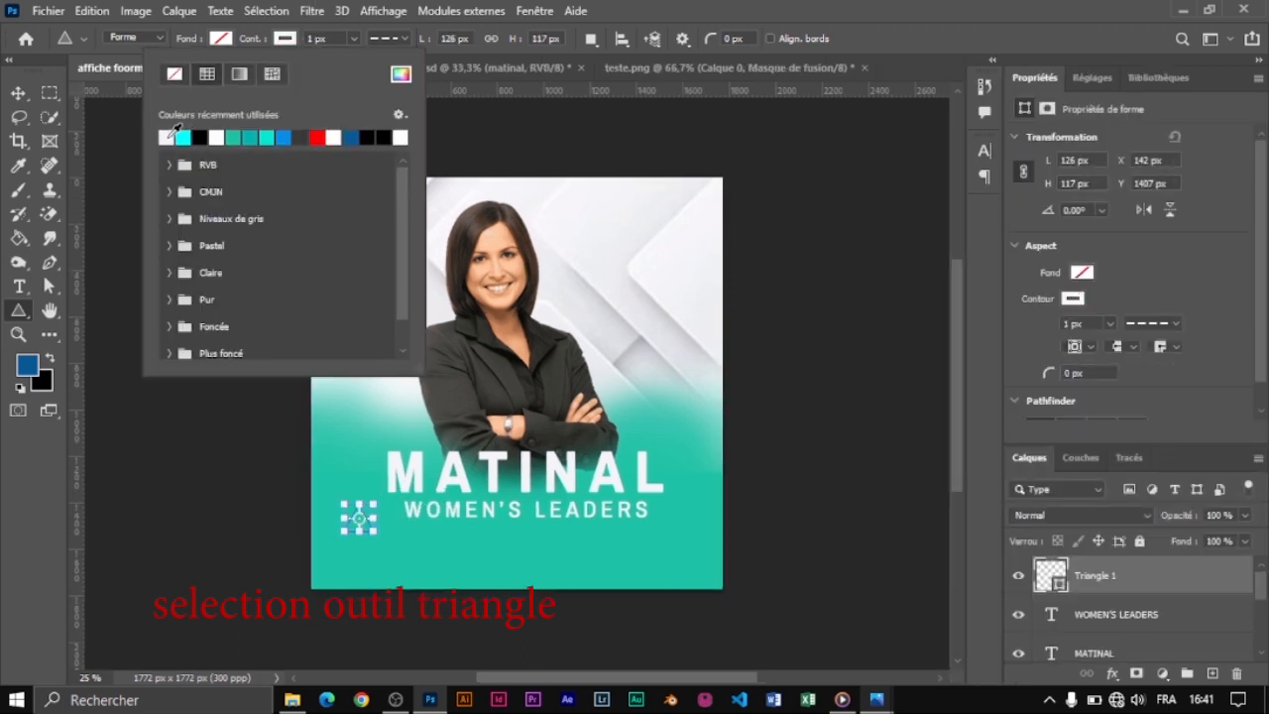
click(402, 38)
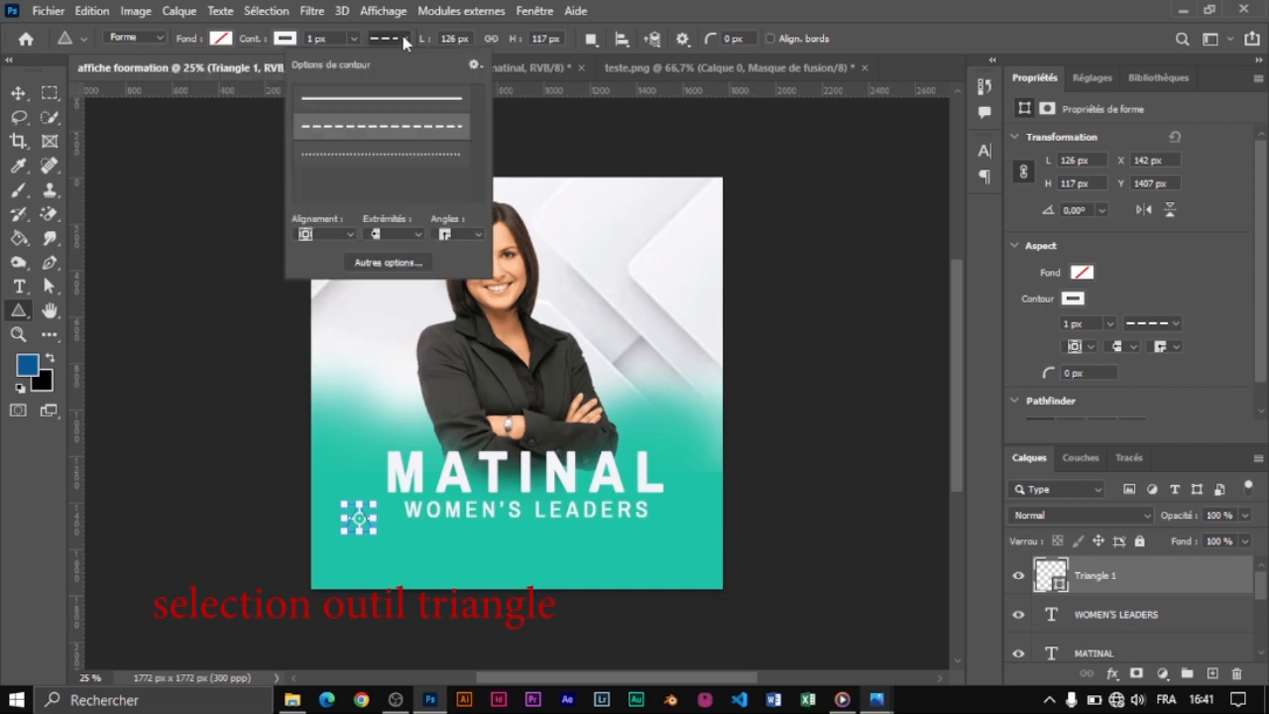
click(406, 107)
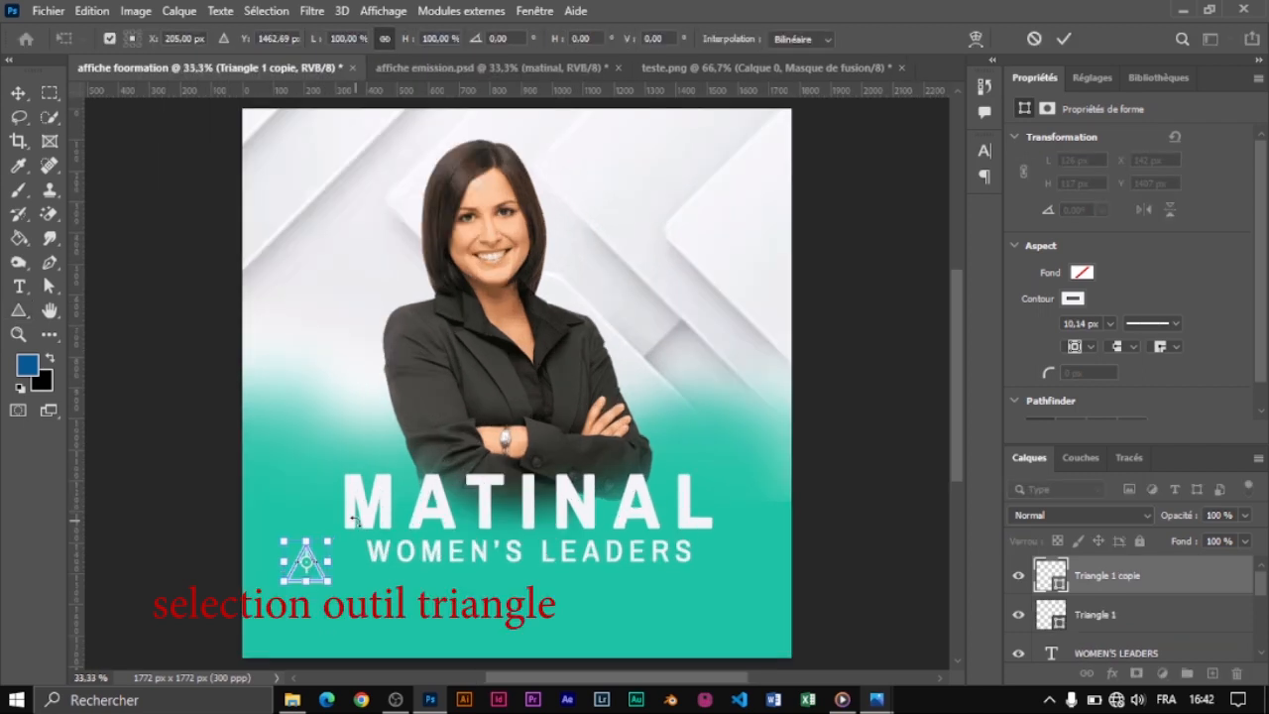
drag(307, 569, 754, 546)
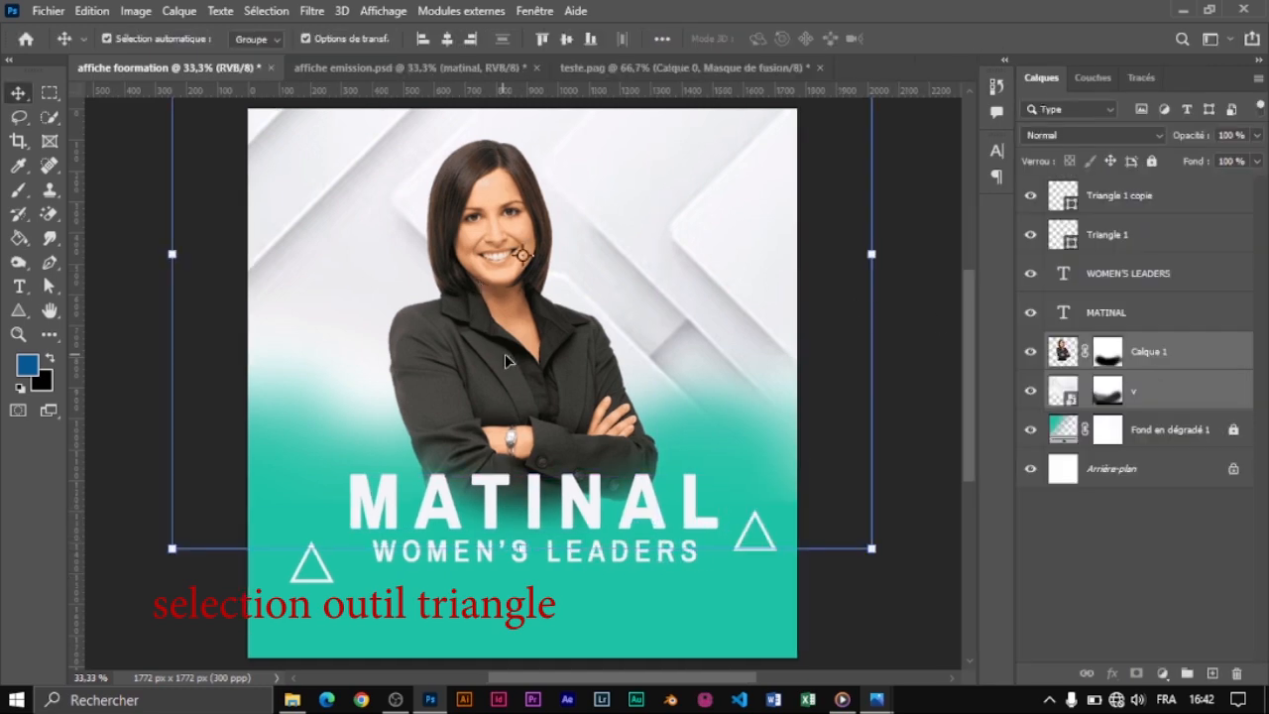
Lock the woman's layer Calque 1 and the texture layer v, then deselect them.
drag(500, 355, 506, 356)
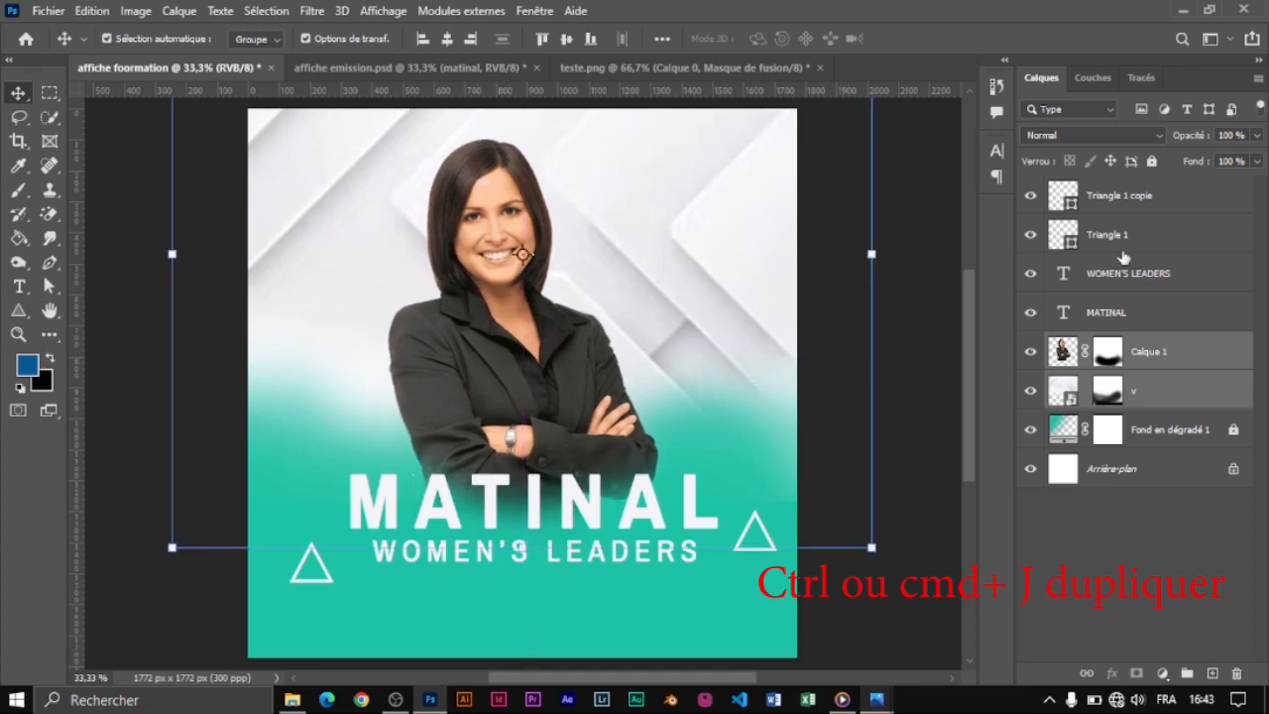
click(1151, 162)
click(901, 433)
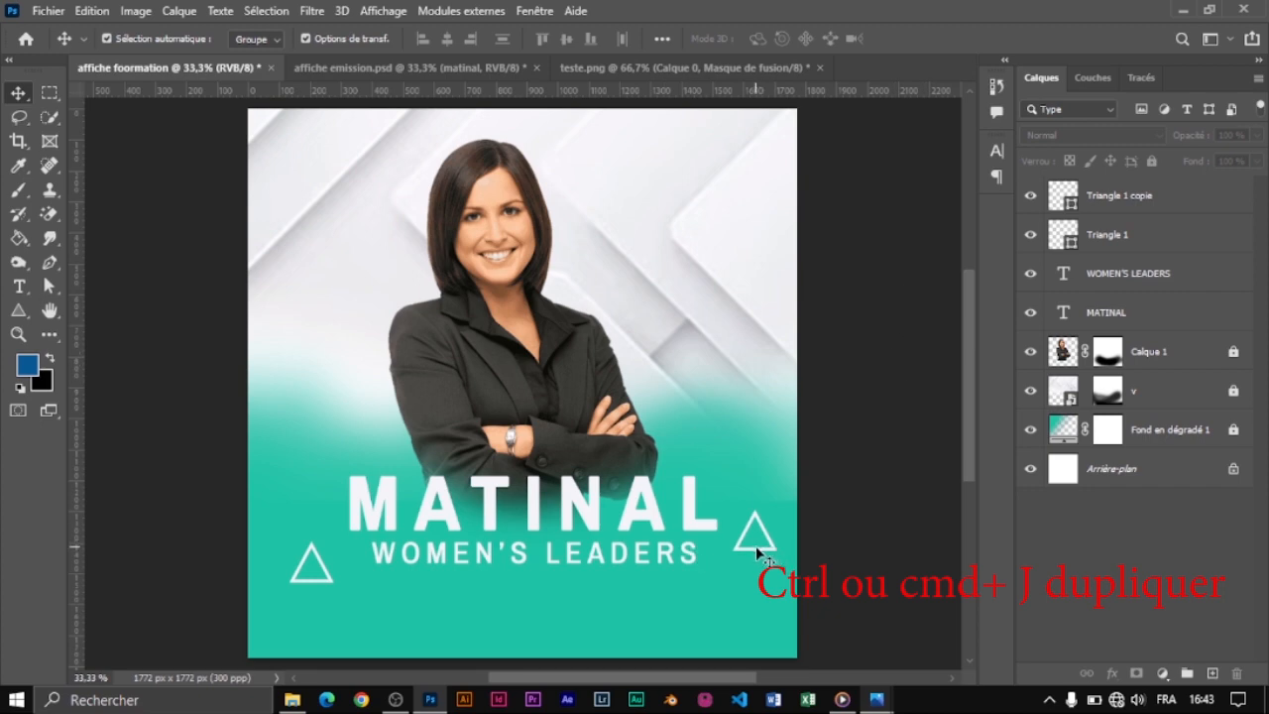
Rotate the triangle copy beside the titles by about -52 degrees.
drag(755, 546, 756, 542)
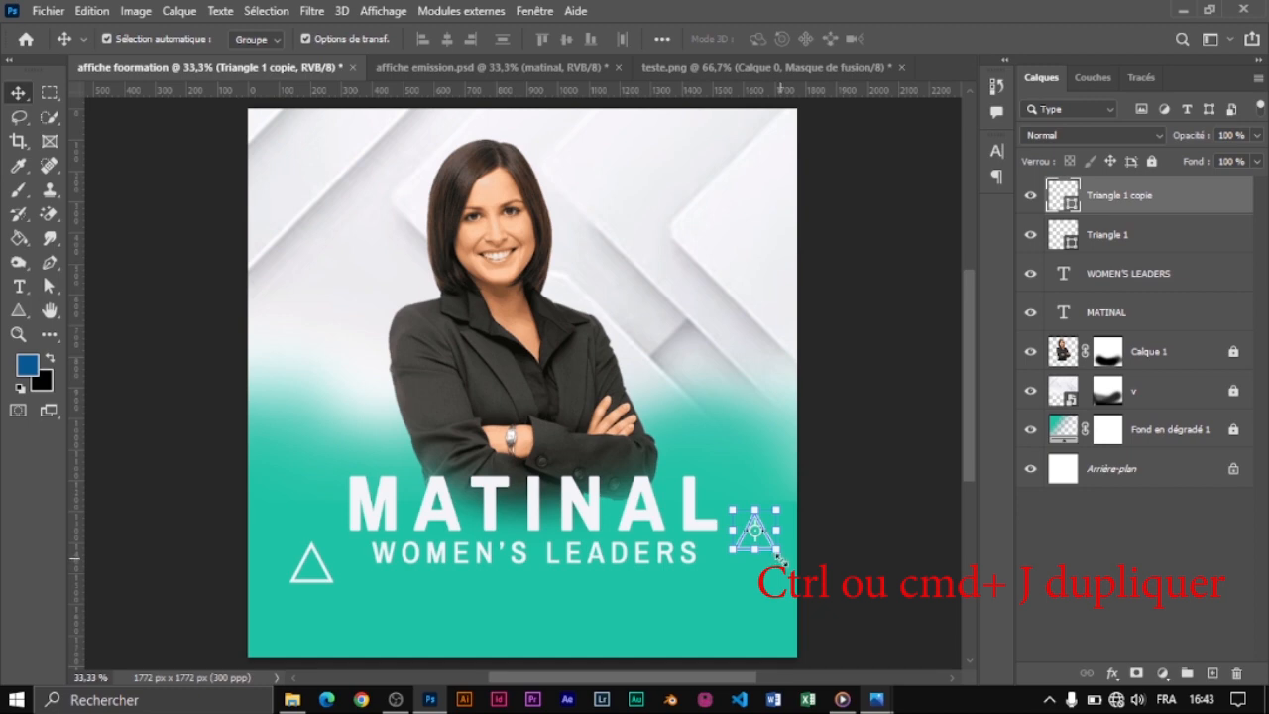
drag(783, 562, 799, 525)
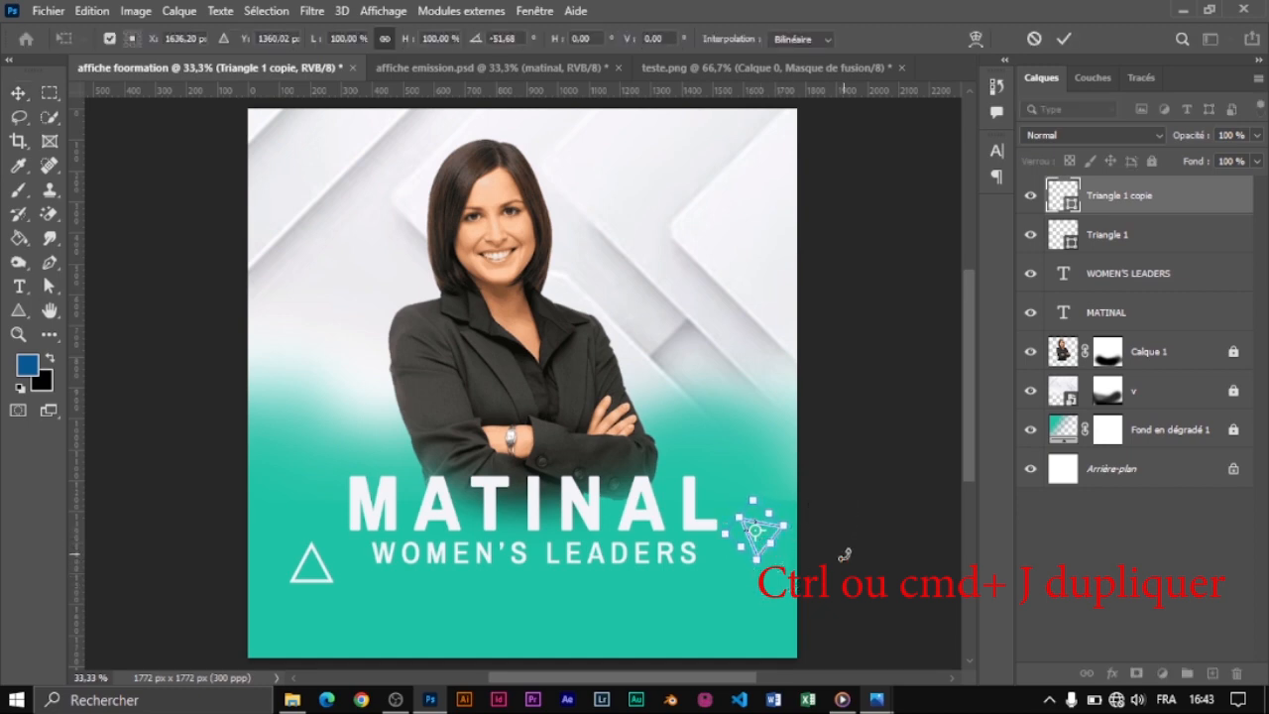
key(Return)
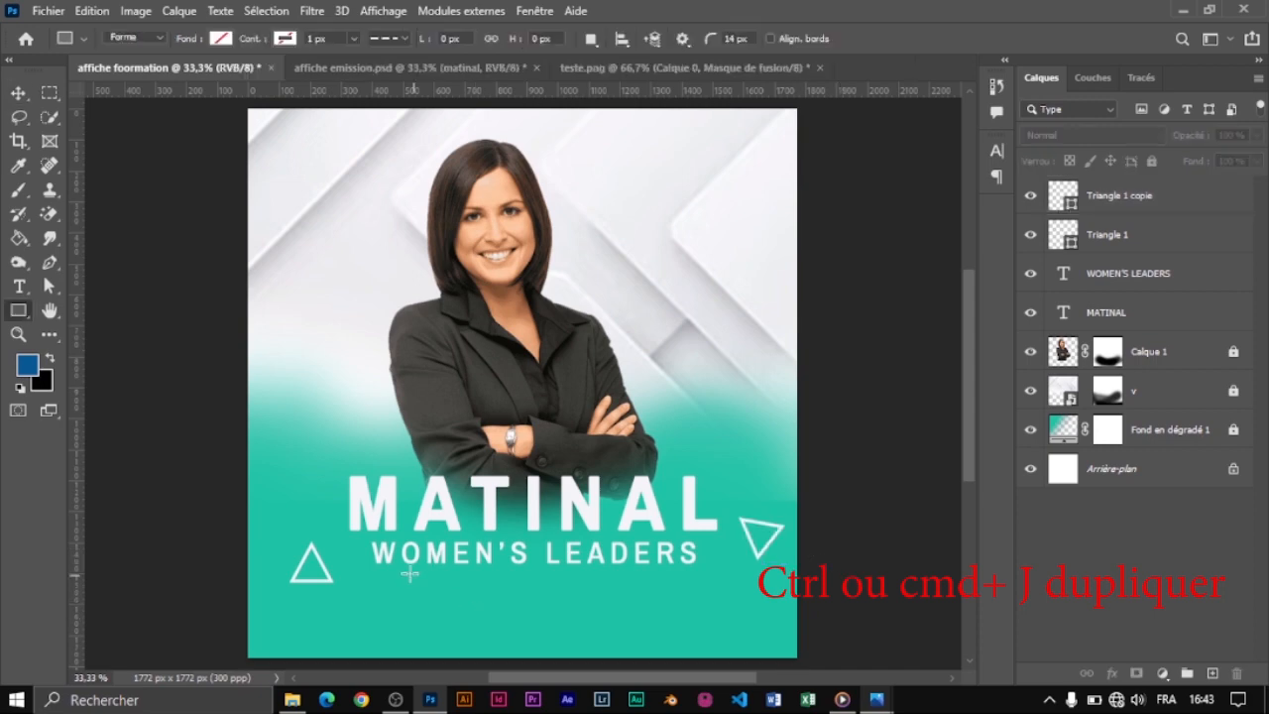
Draw an unfilled rectangle about 910 by 105 px below WOMEN'S LEADERS with a 12.87 px white outline and corners rounded to about 52 px.
drag(381, 577, 538, 592)
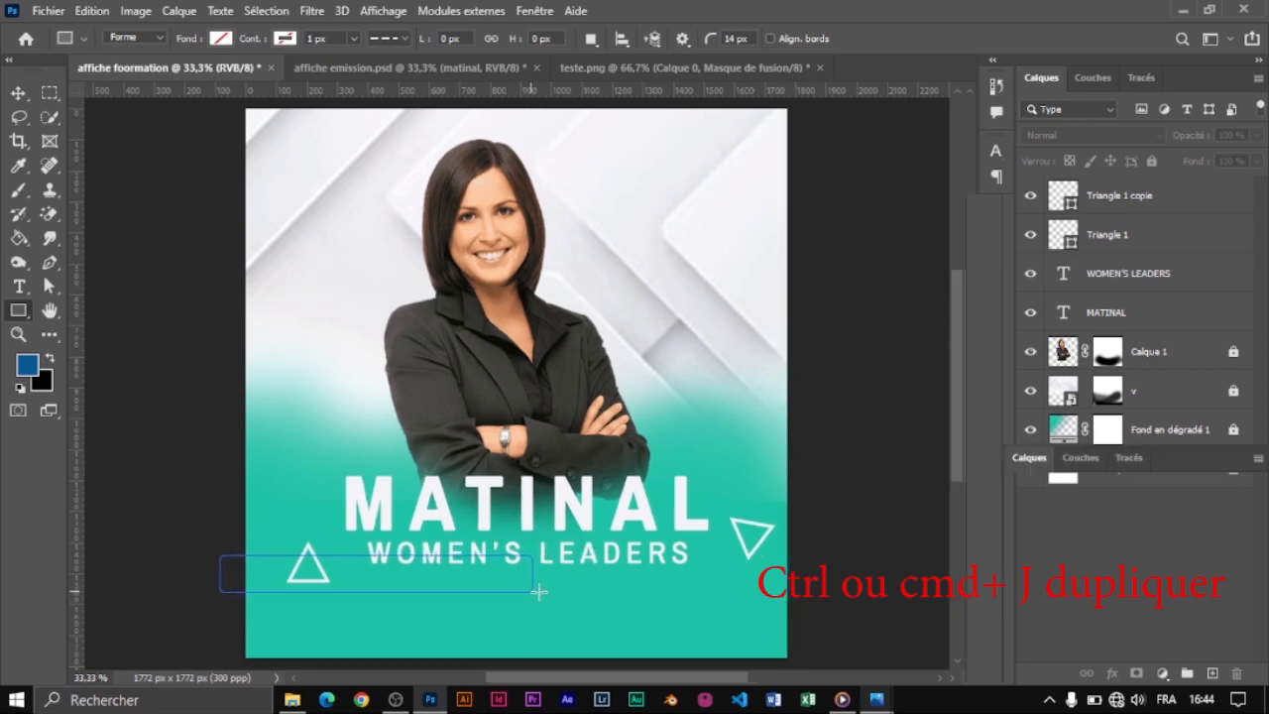
key(v)
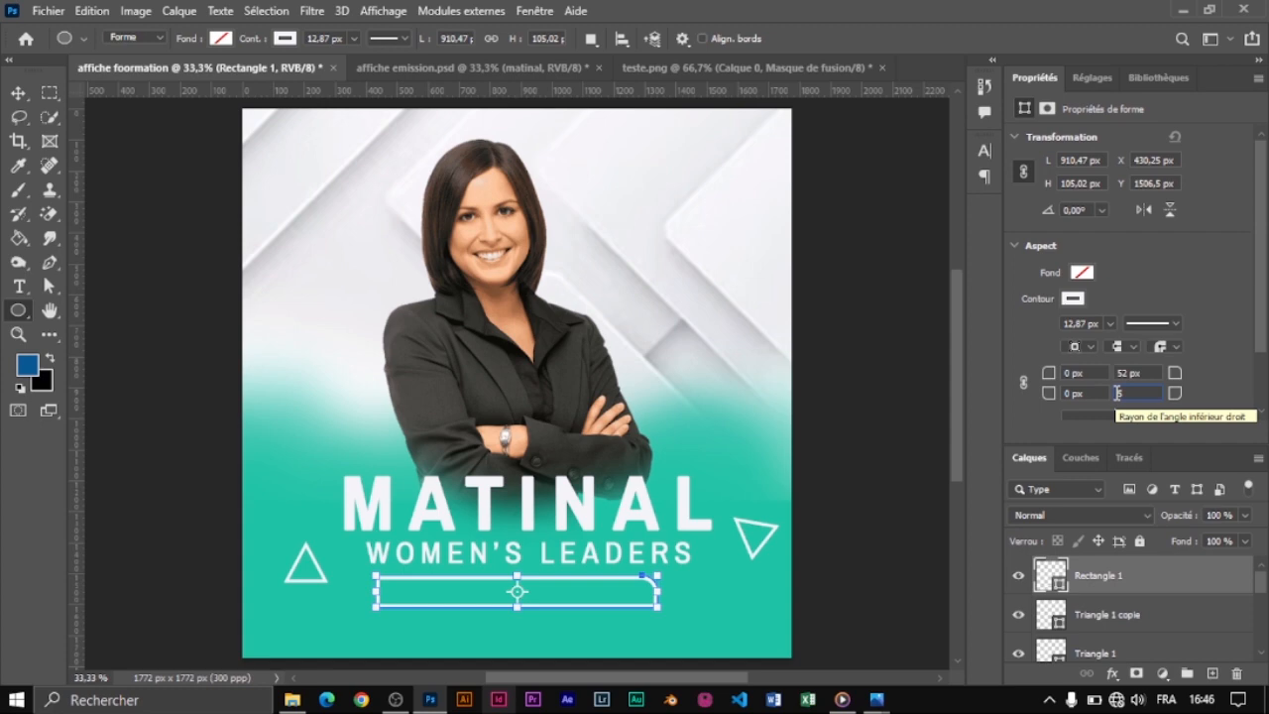
click(1117, 392)
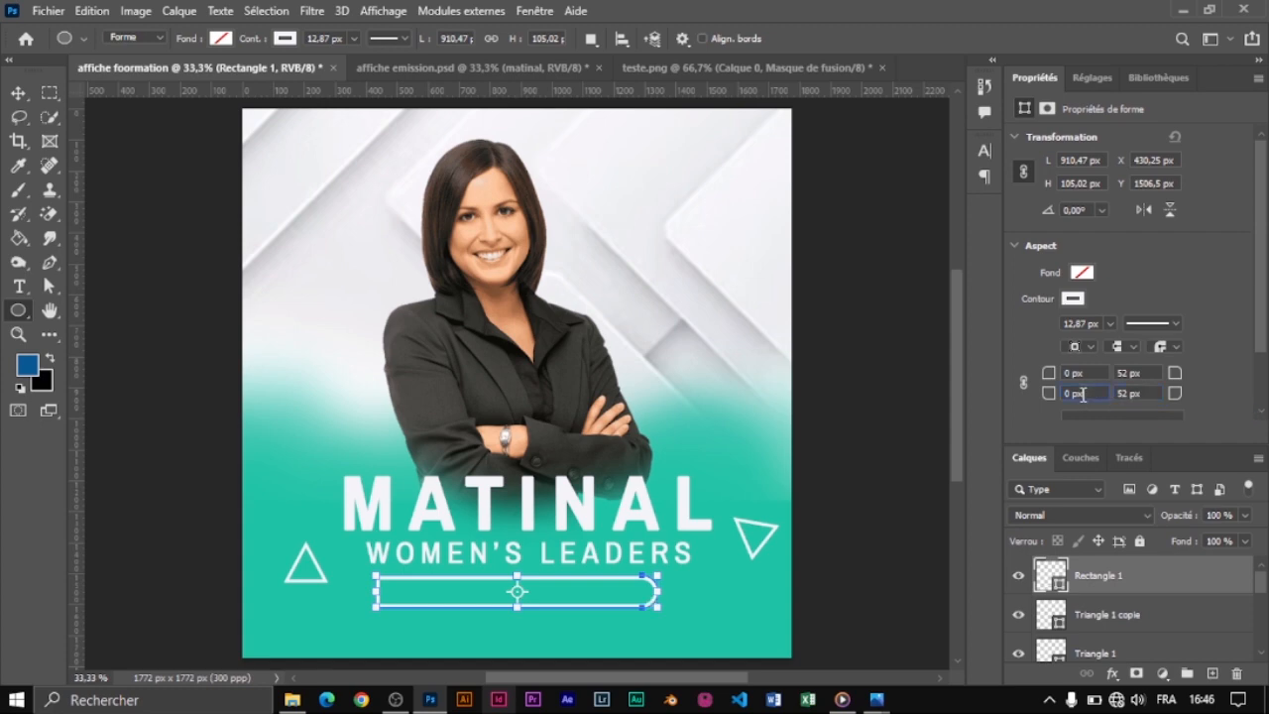
click(18, 92)
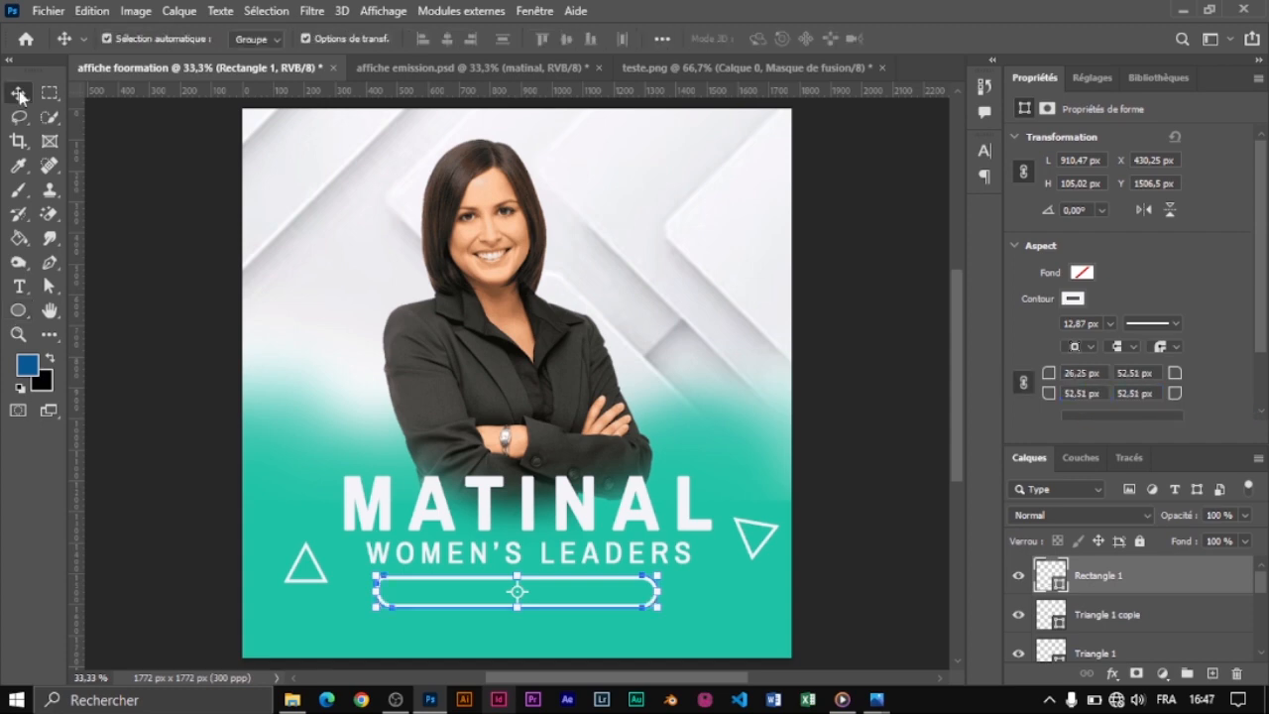
click(844, 556)
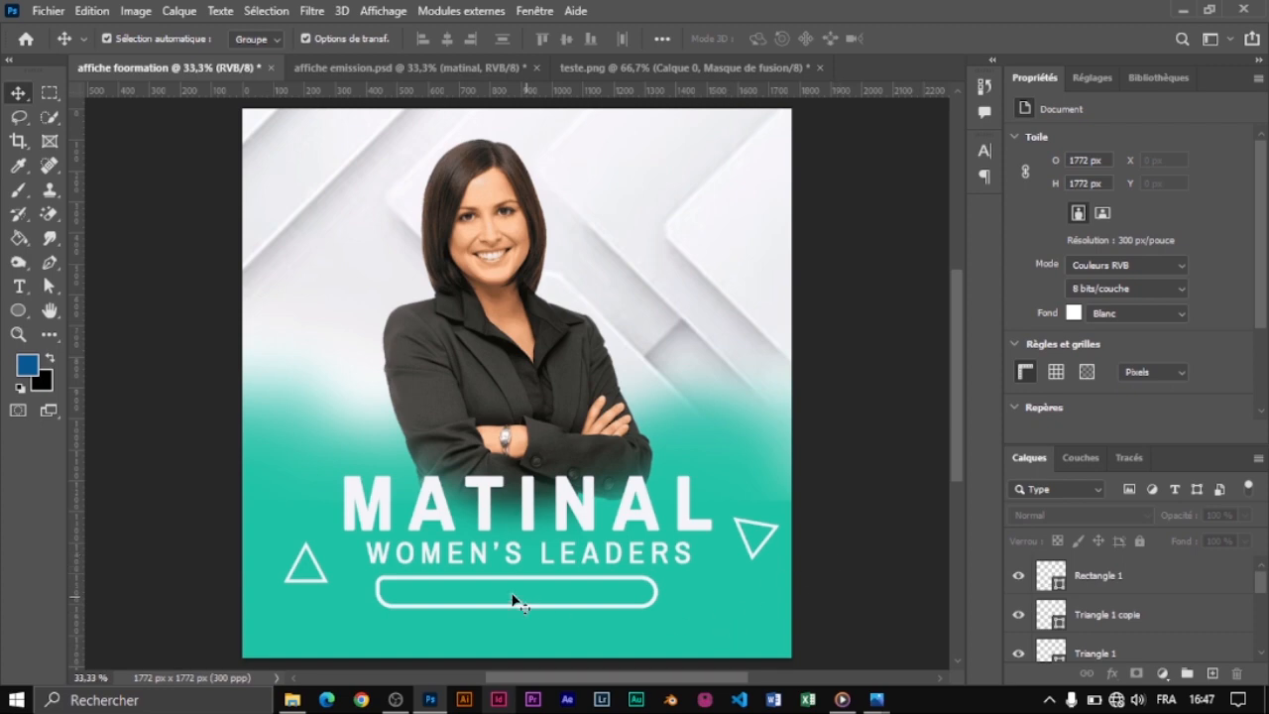
Add a white text line reading HEURE : 9H00 GMT over the rounded rectangle below WOMEN'S LEADERS.
key(t)
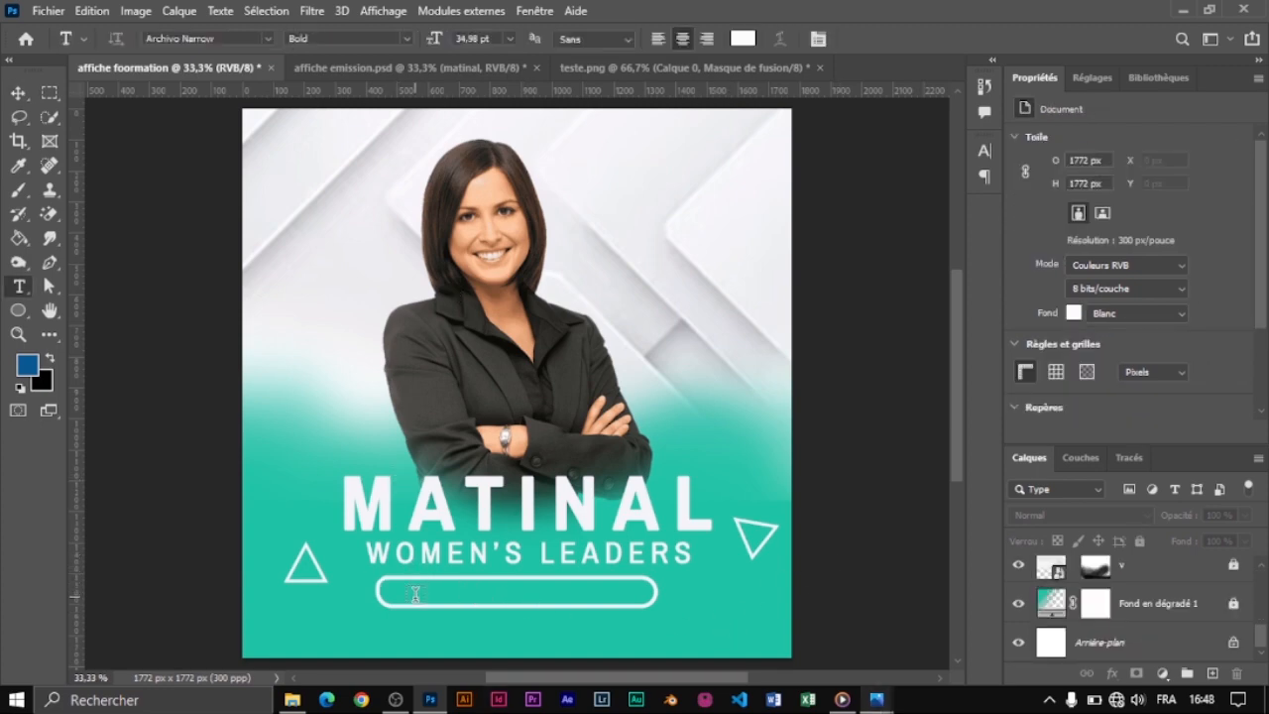
click(416, 593)
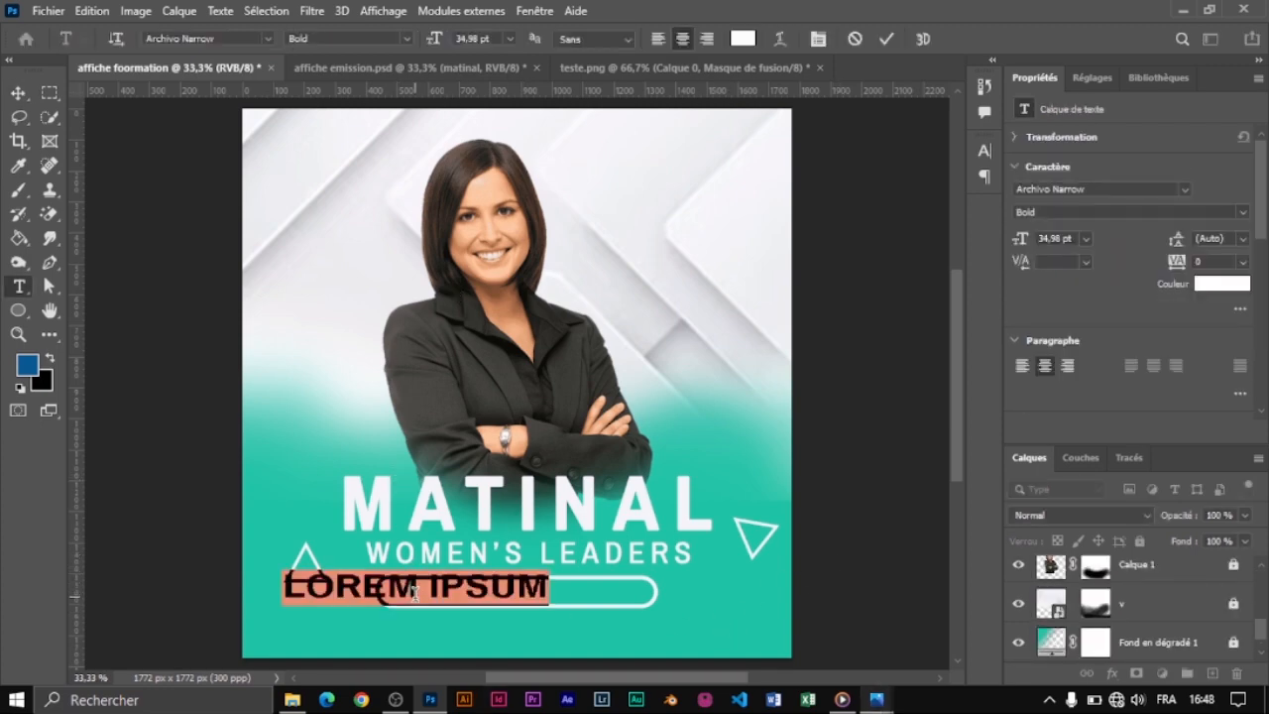
text(HEUR)
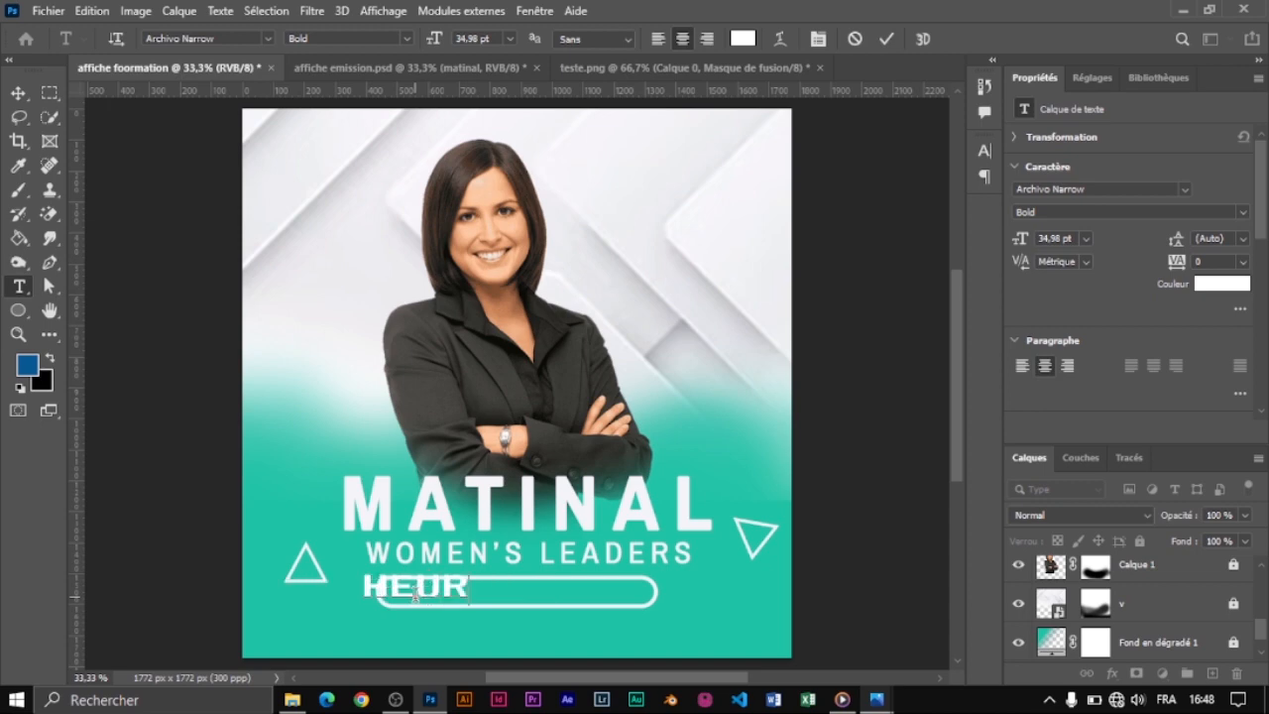
text(E)
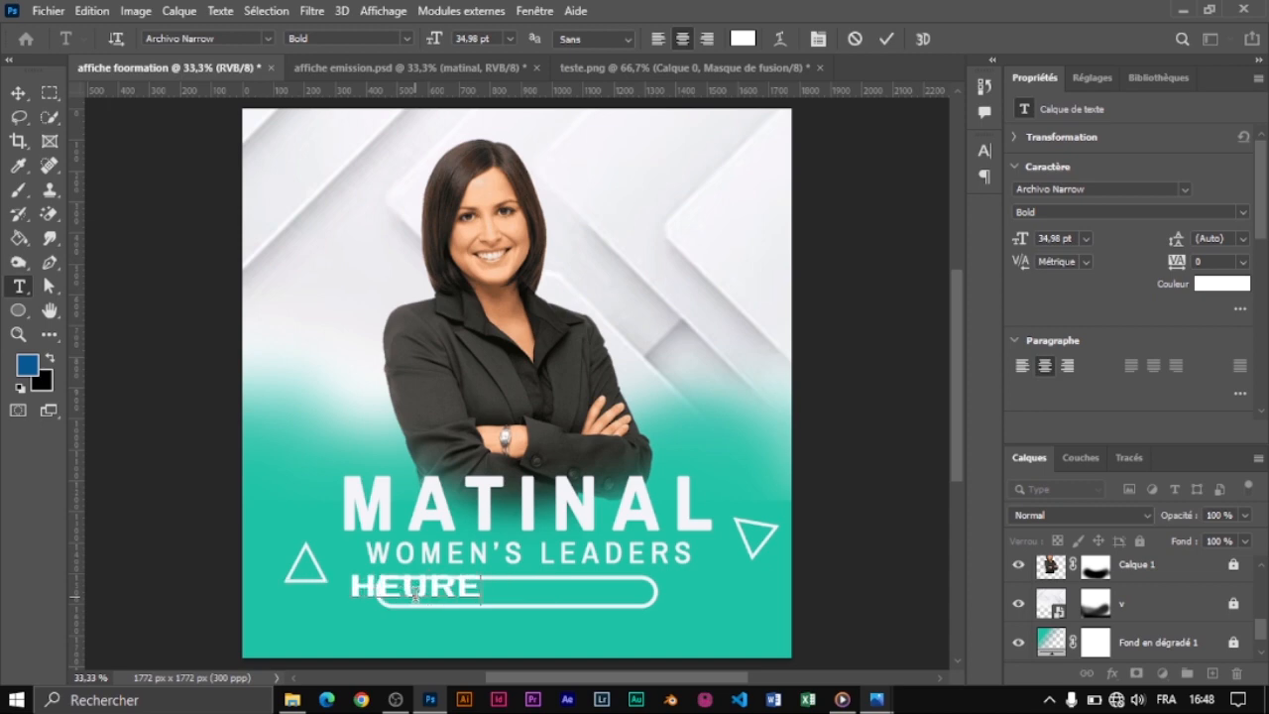
text( : 9)
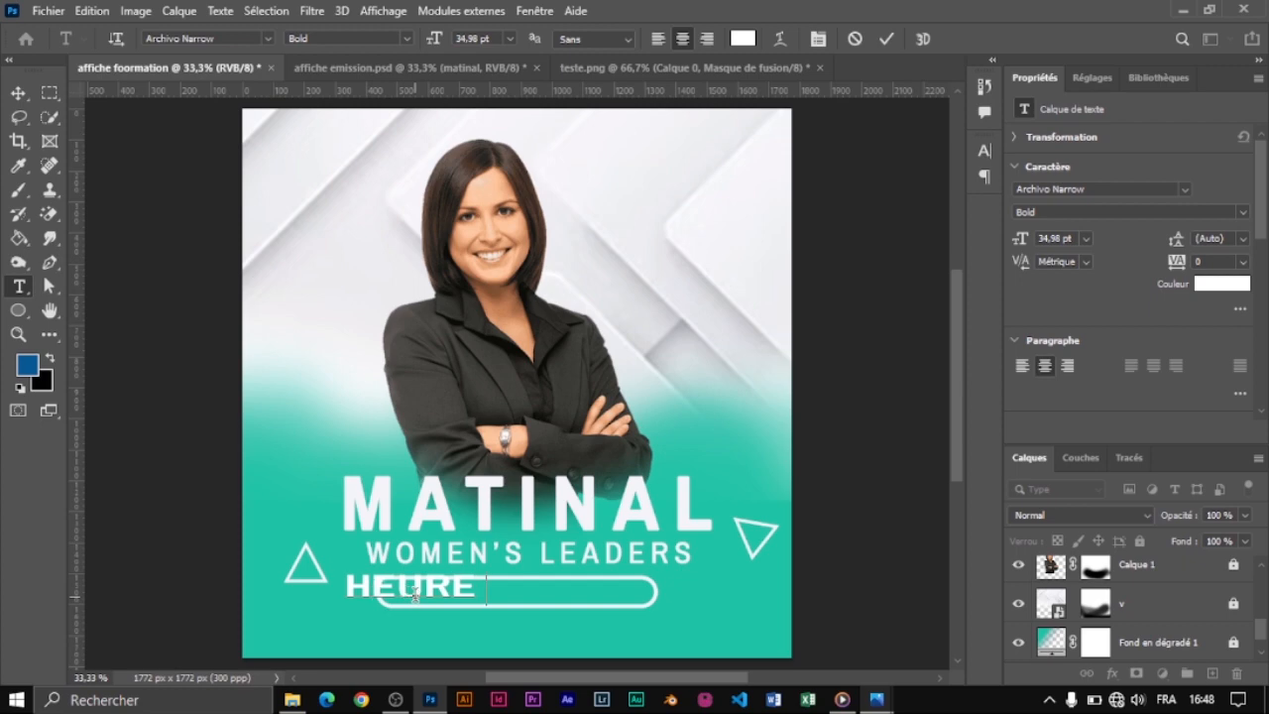
text(H)
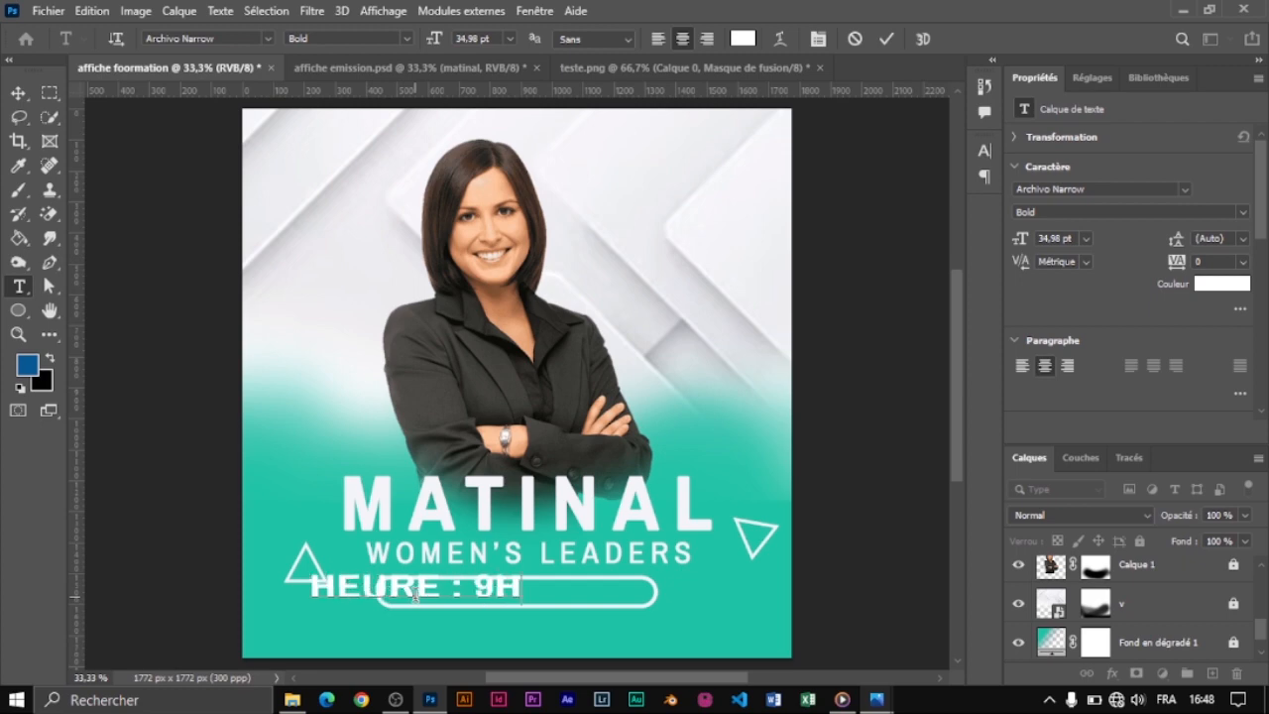
text(00)
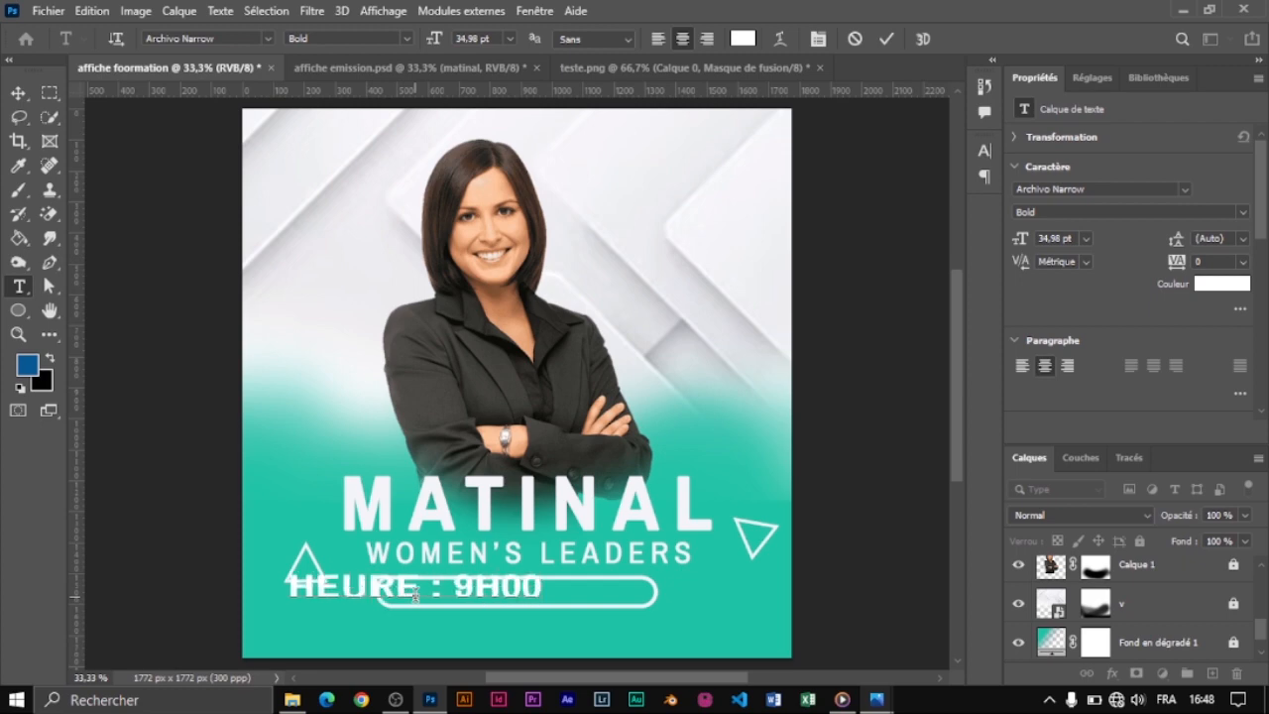
text( GMT)
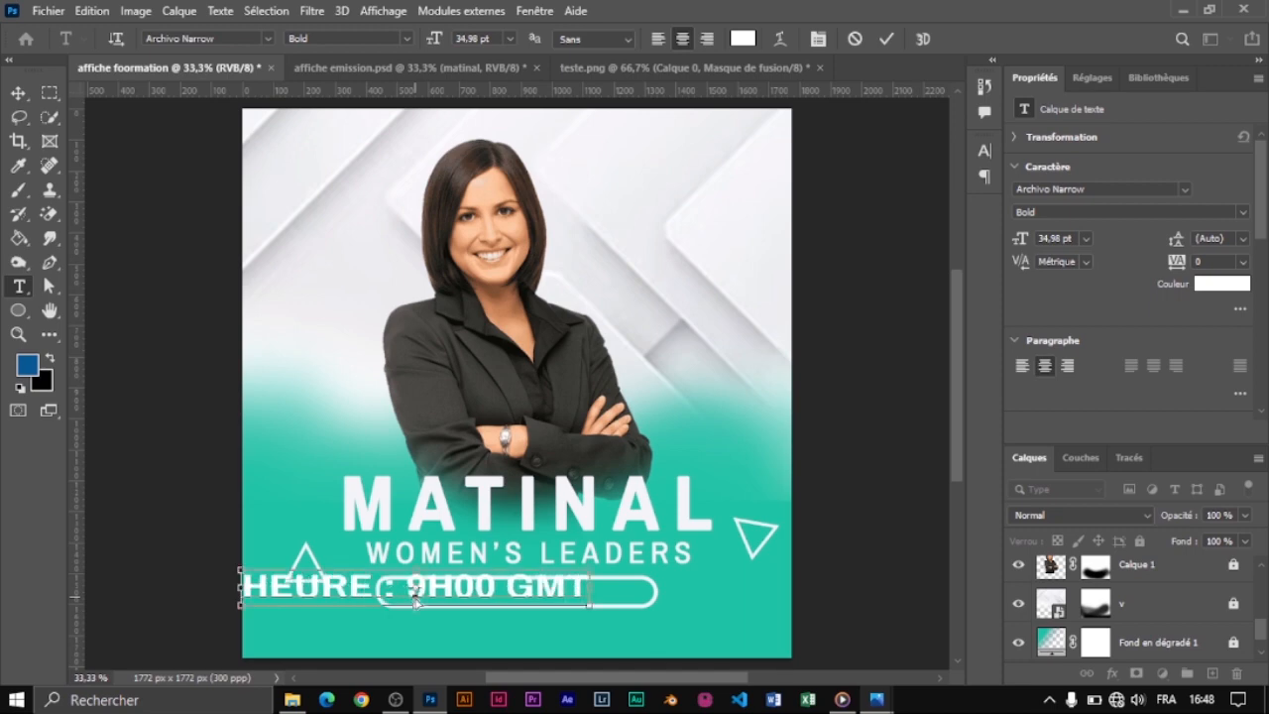
Set the HEURE : 9H00 GMT text to the Regular style at 25 pt.
key(ctrl+a)
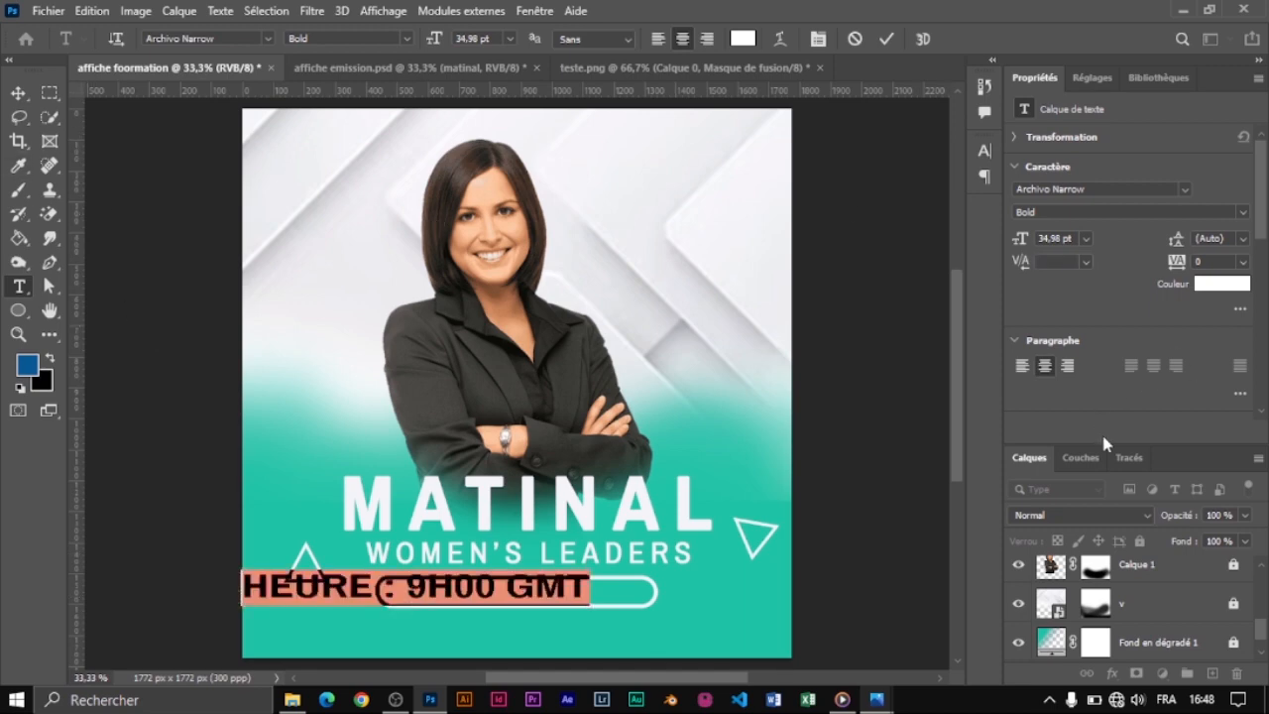
click(1242, 213)
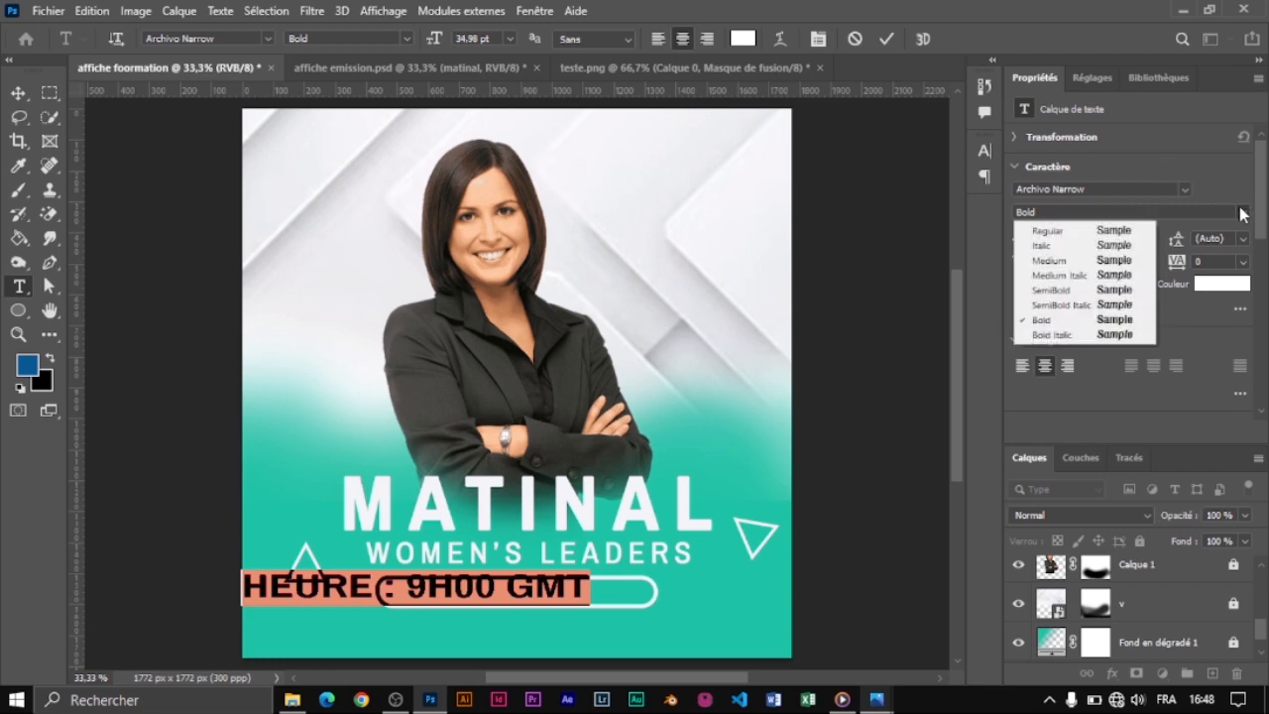
click(1121, 233)
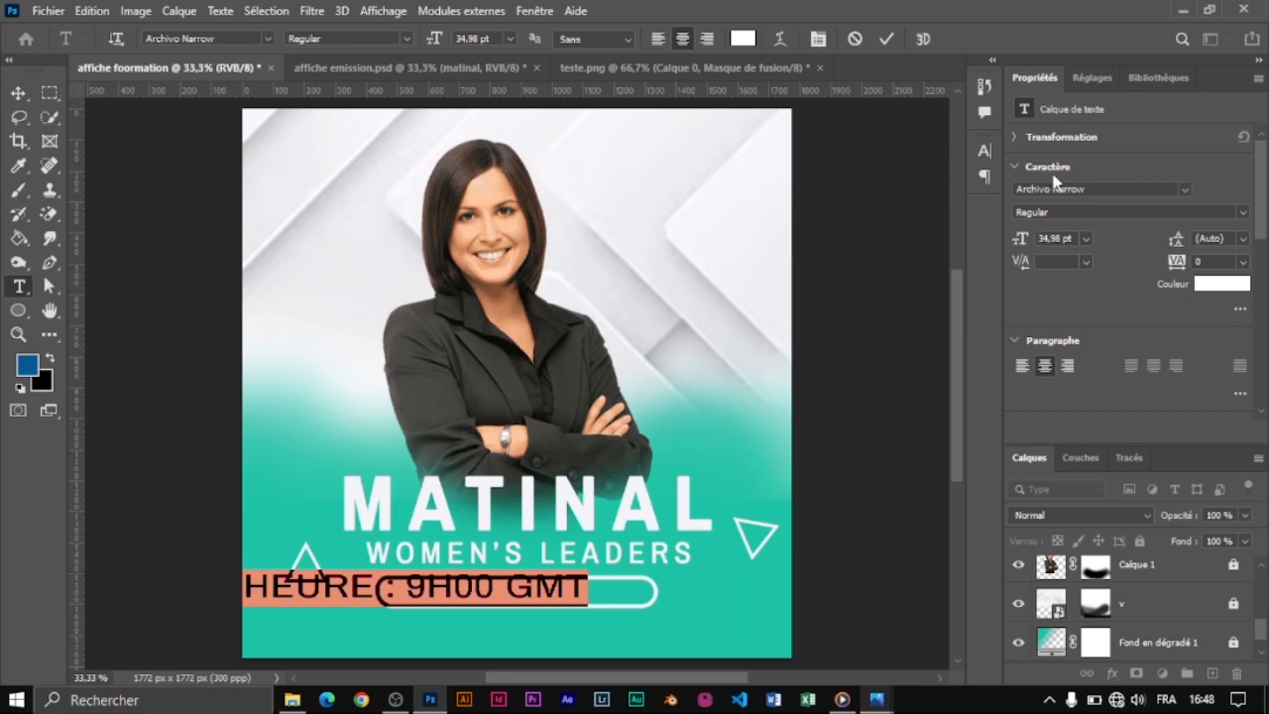
drag(1034, 241, 3, 162)
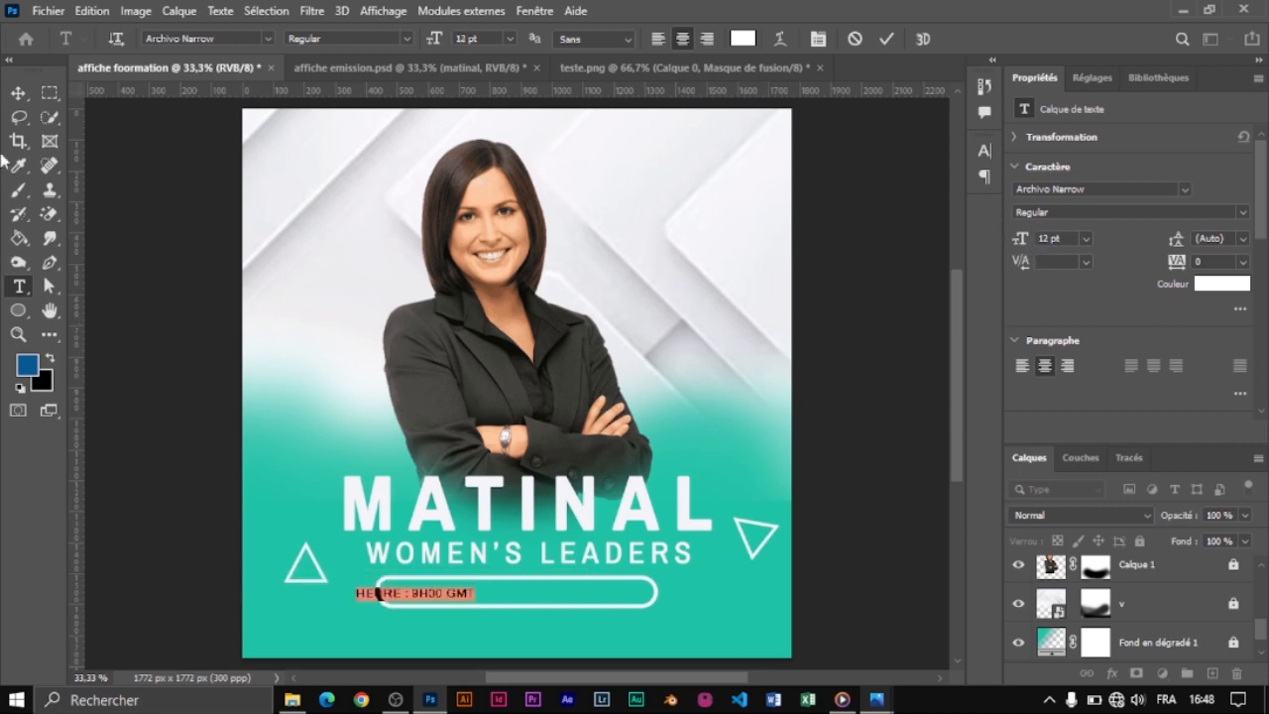
click(18, 90)
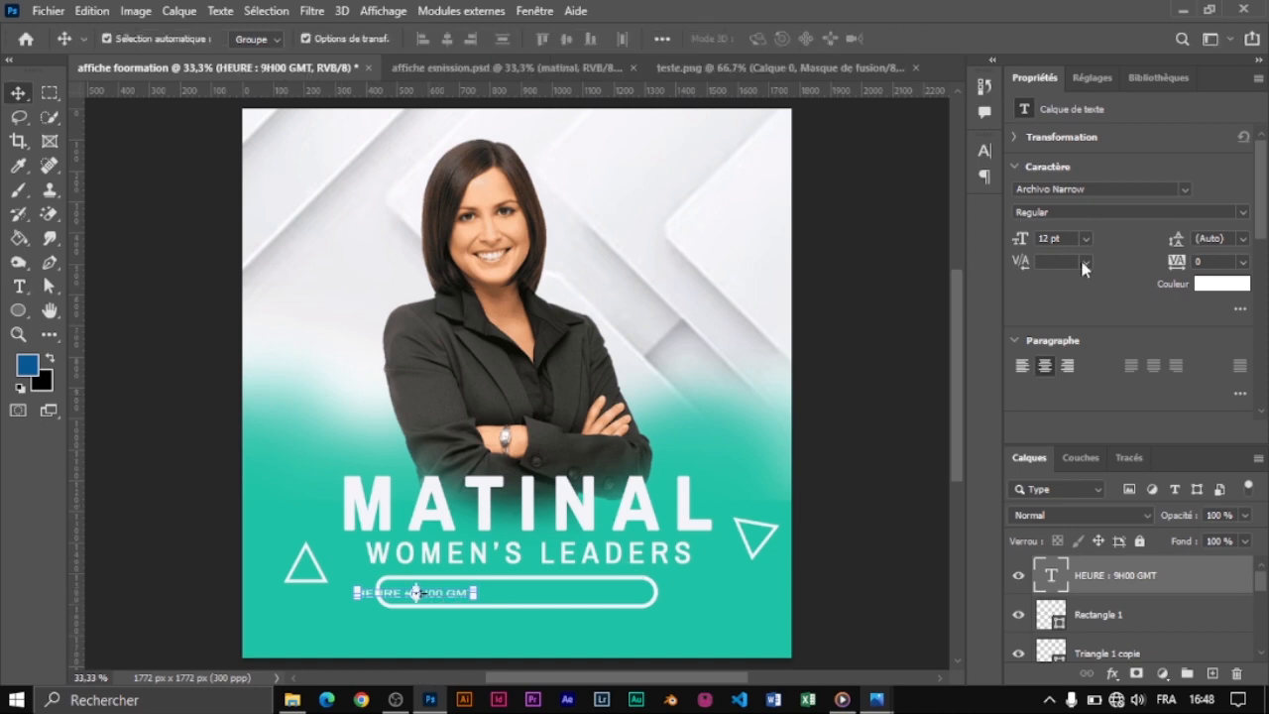
mouse_move(1021, 242)
mouse_down()
mouse_move(1053, 239)
mouse_move(1021, 238)
mouse_up()
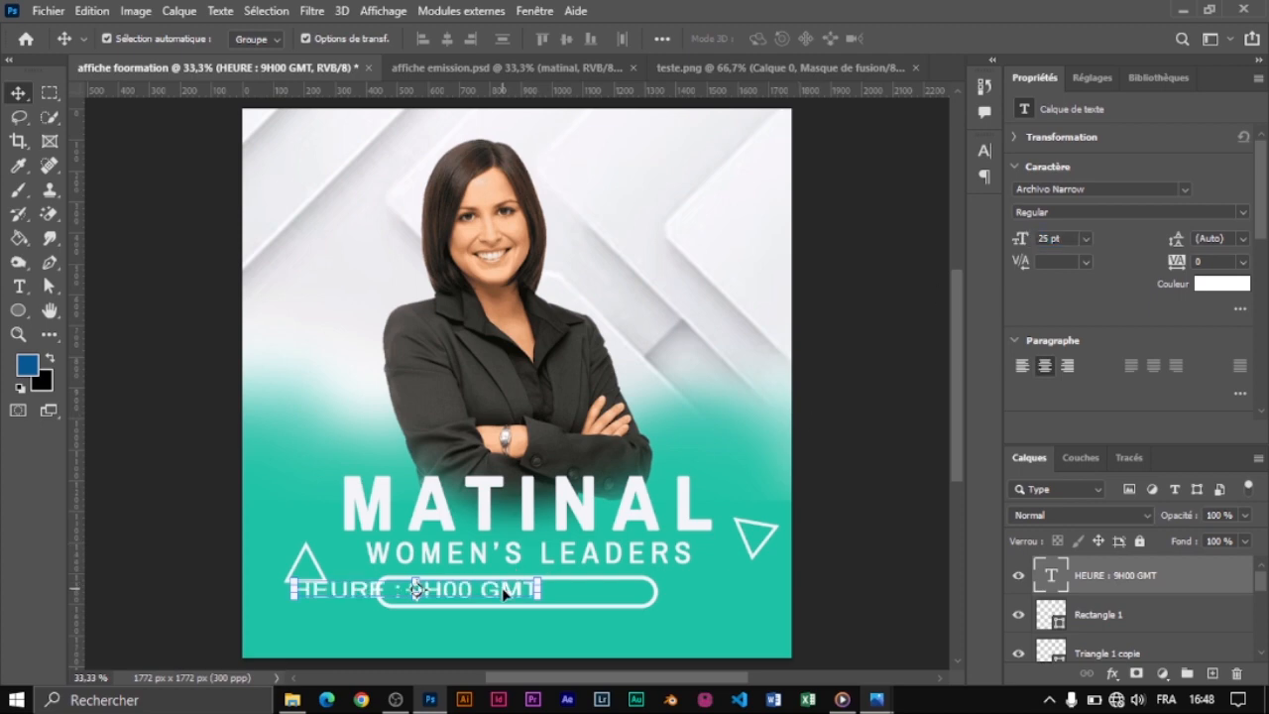
Move the time label inside the rounded rectangle and set its font style to Medium.
drag(503, 592, 616, 595)
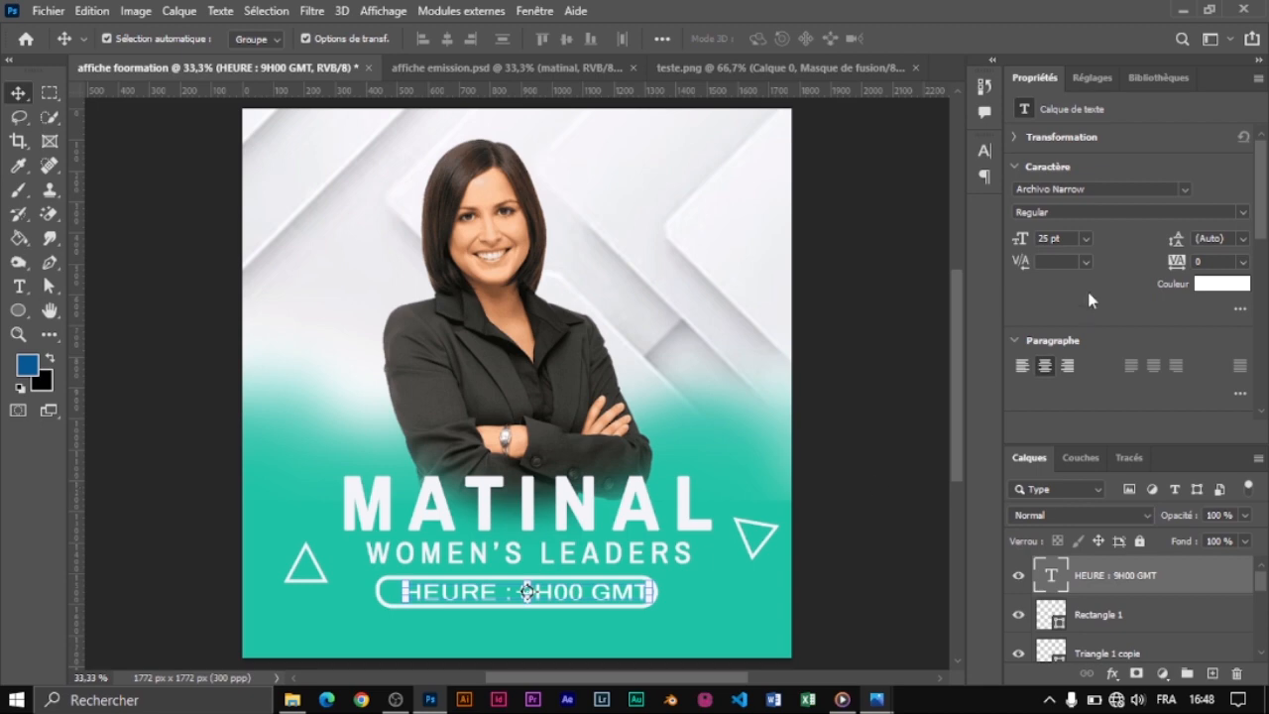
click(1244, 214)
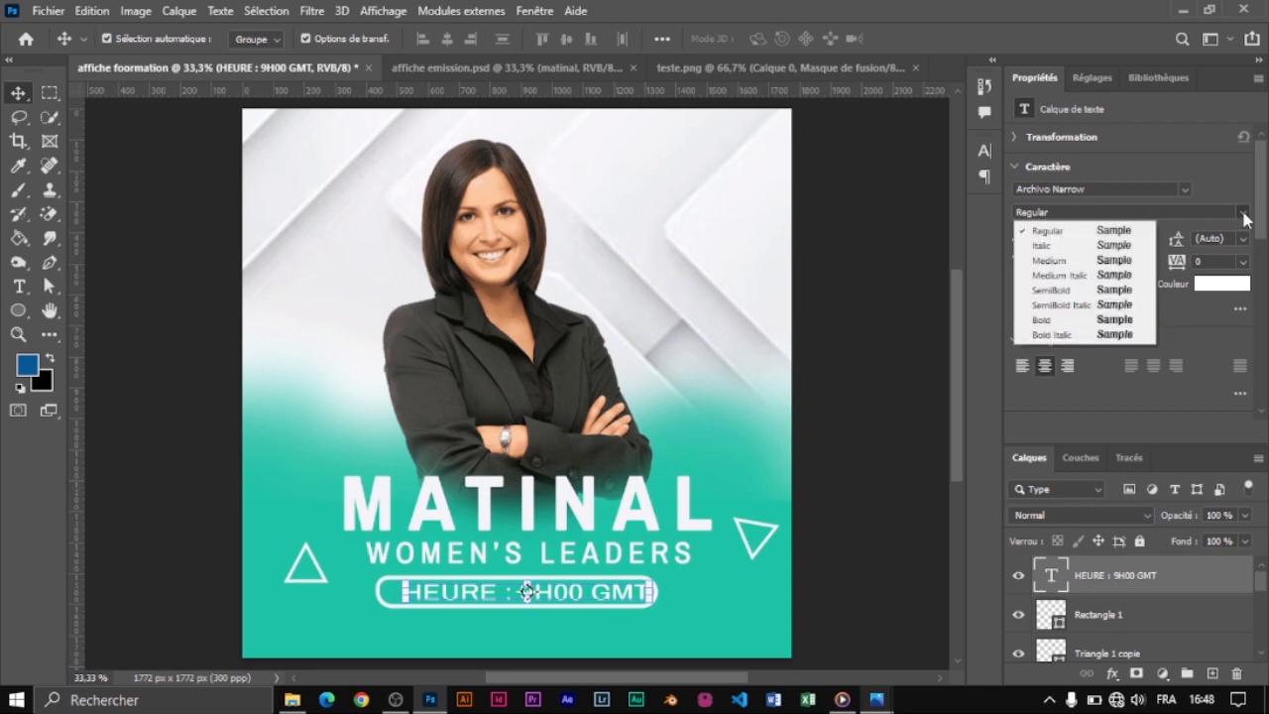
click(1105, 260)
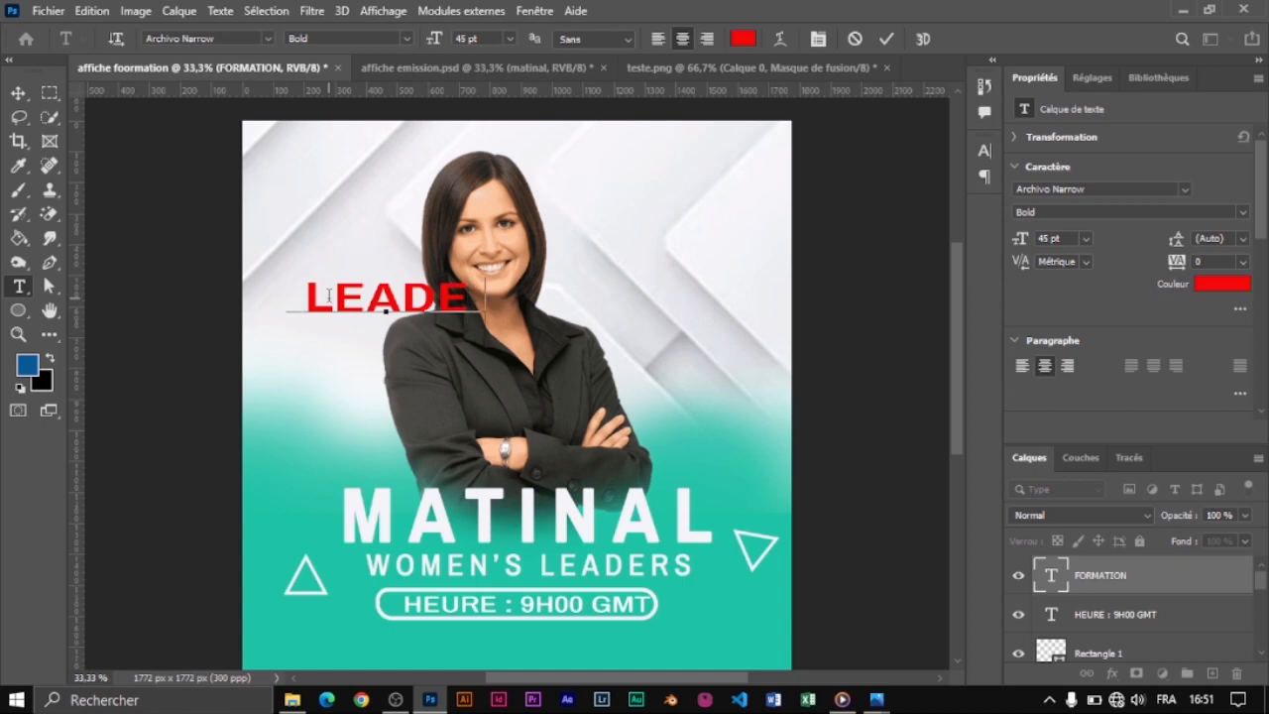
Complete the red text as LEADERSHIP and format it in BufferFiveOpti at 20 pt, with 100% vertical scale and faux bold.
text(RSHIP)
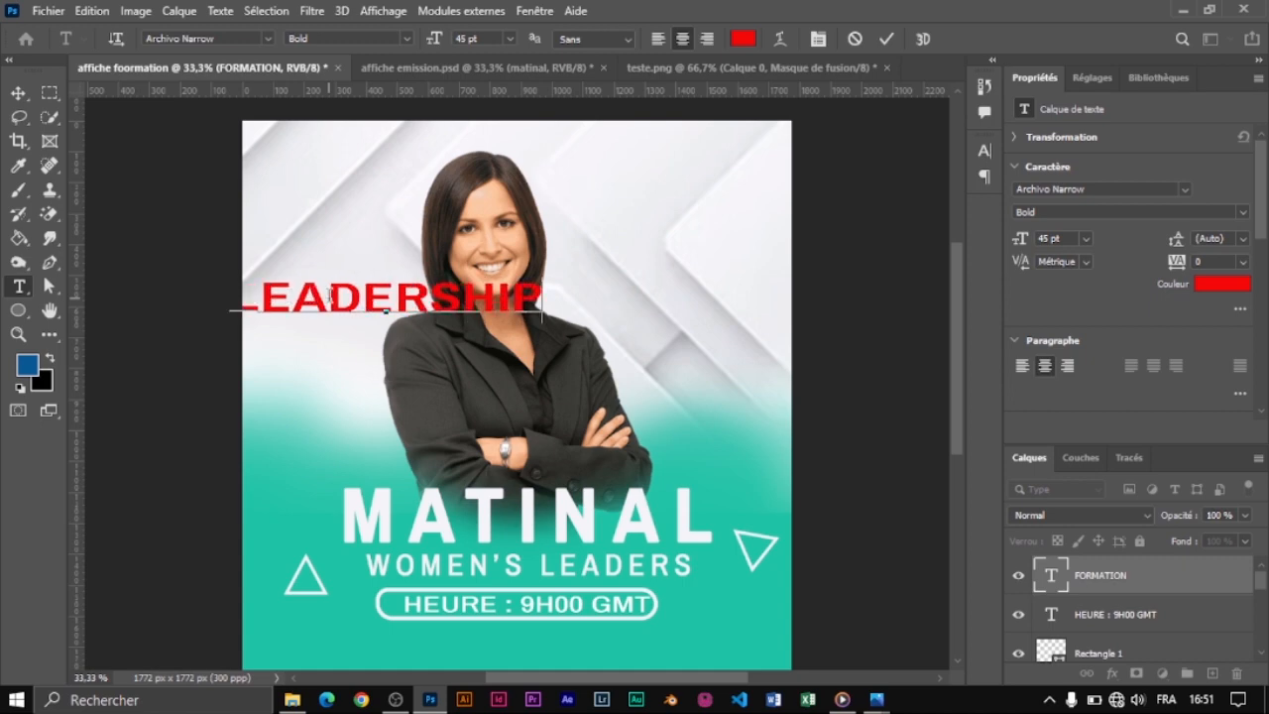
click(17, 93)
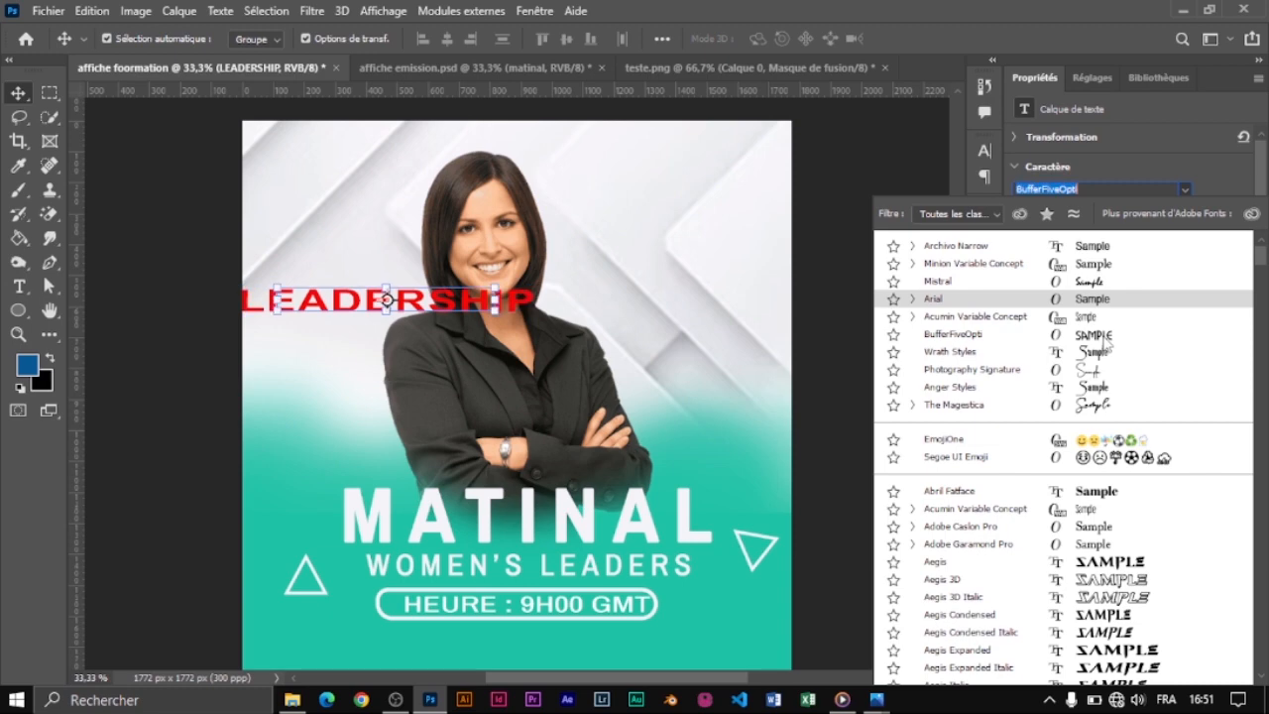
click(1102, 339)
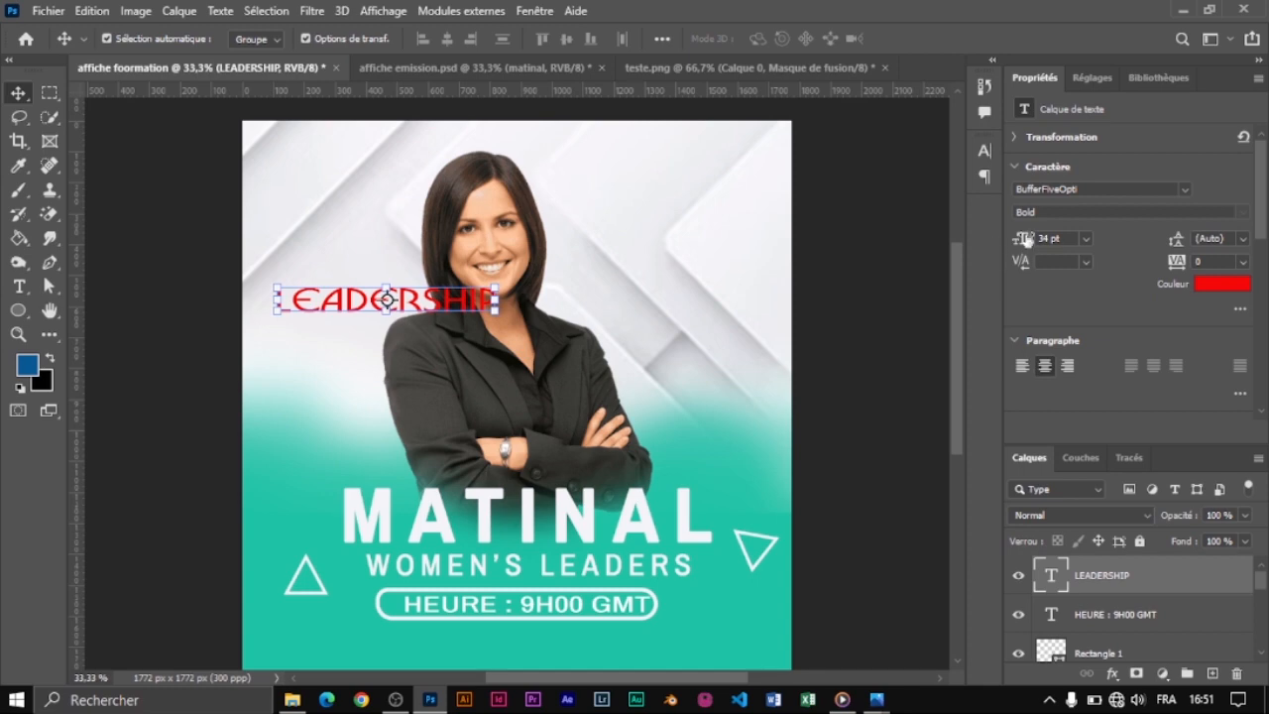
click(984, 153)
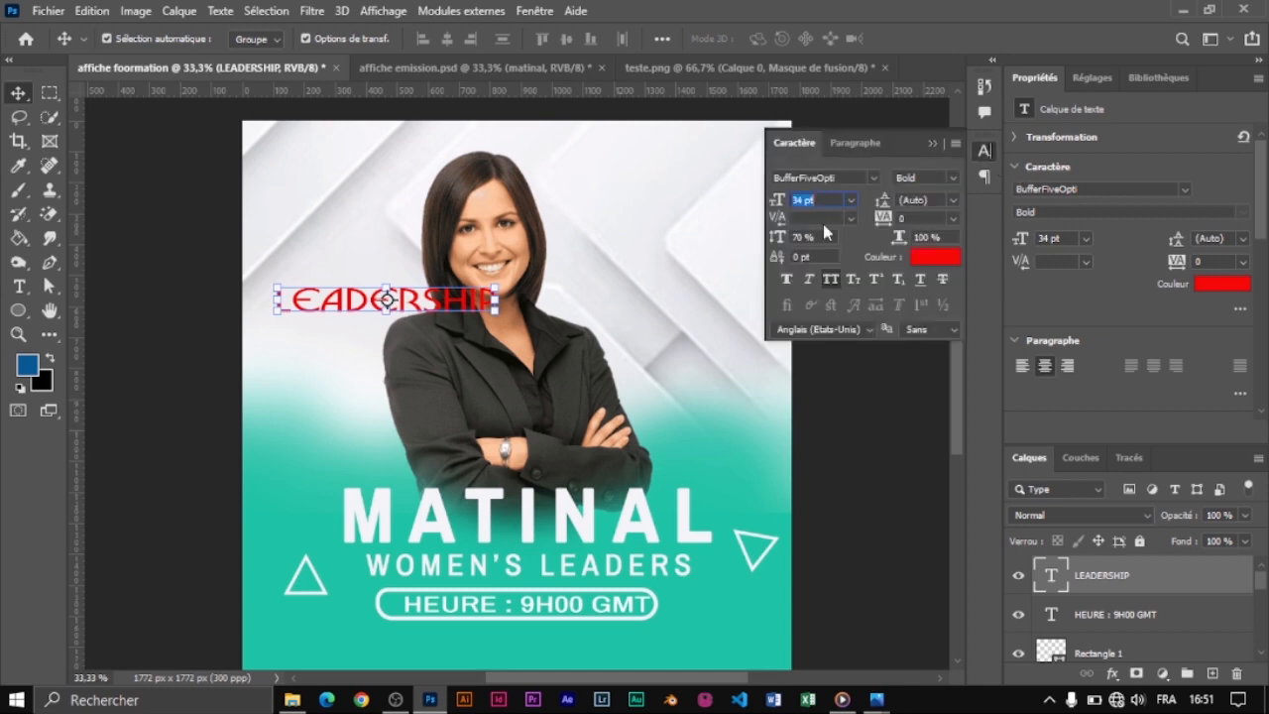
Draw a teal rectangle about 223 by 85 px with 14 px rounded corners and no outline just below LEADERSHIP, then deselect it.
right_click(19, 310)
click(88, 311)
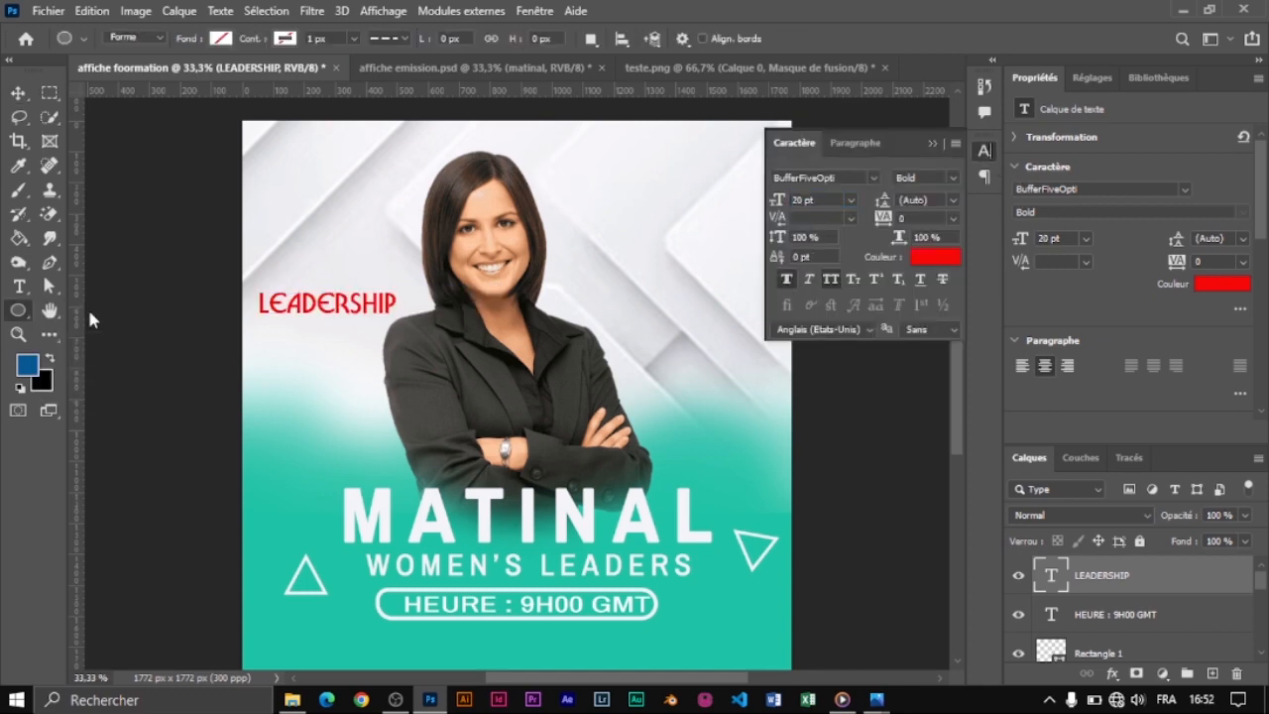
drag(268, 329, 306, 342)
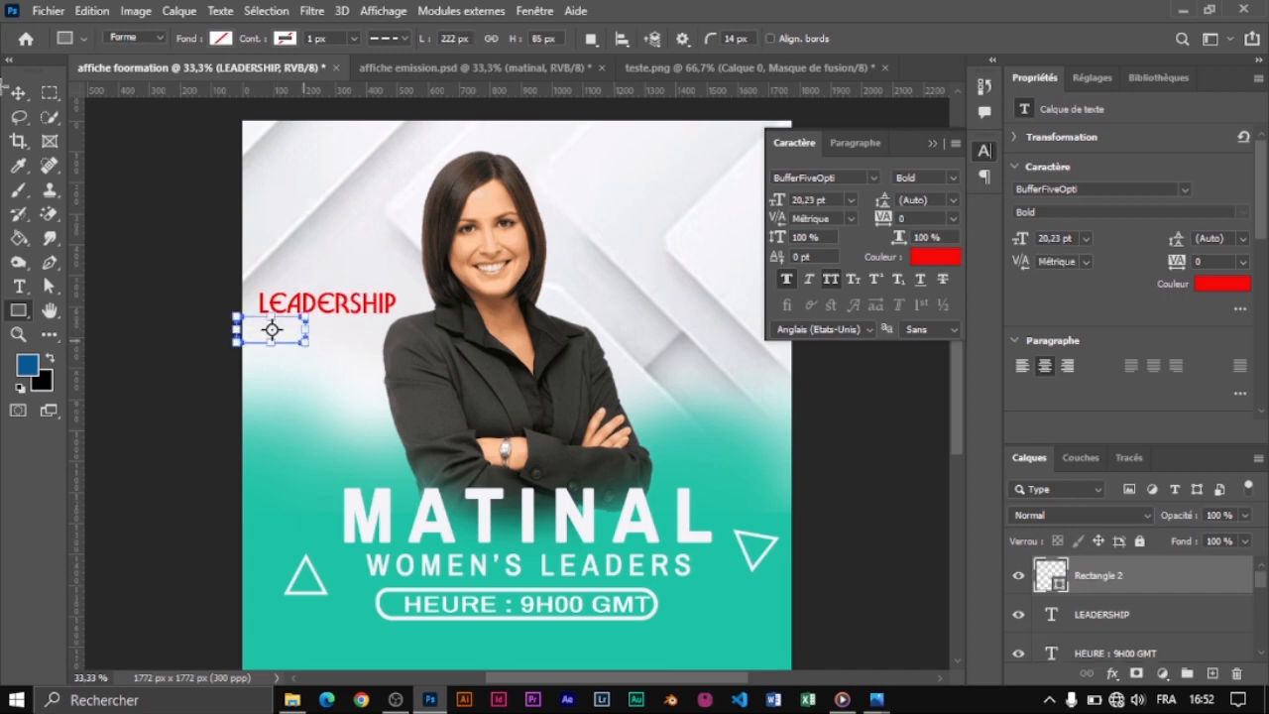
click(220, 38)
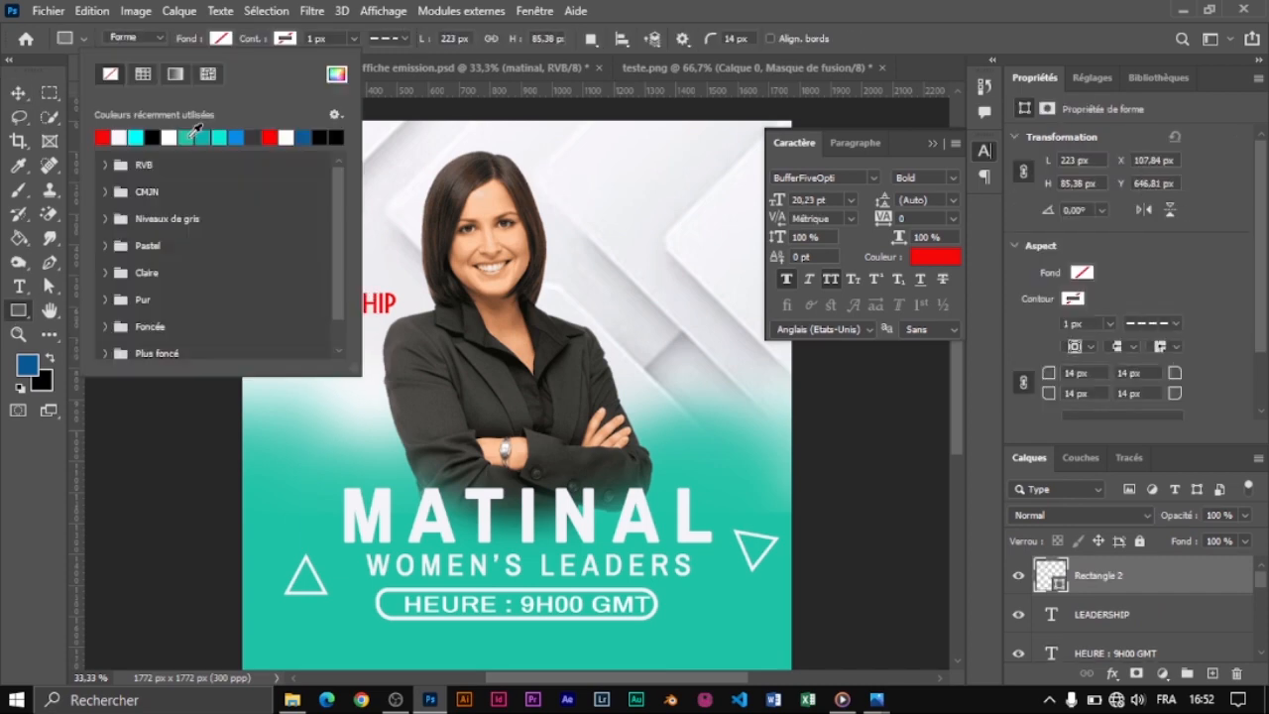
click(102, 137)
click(18, 93)
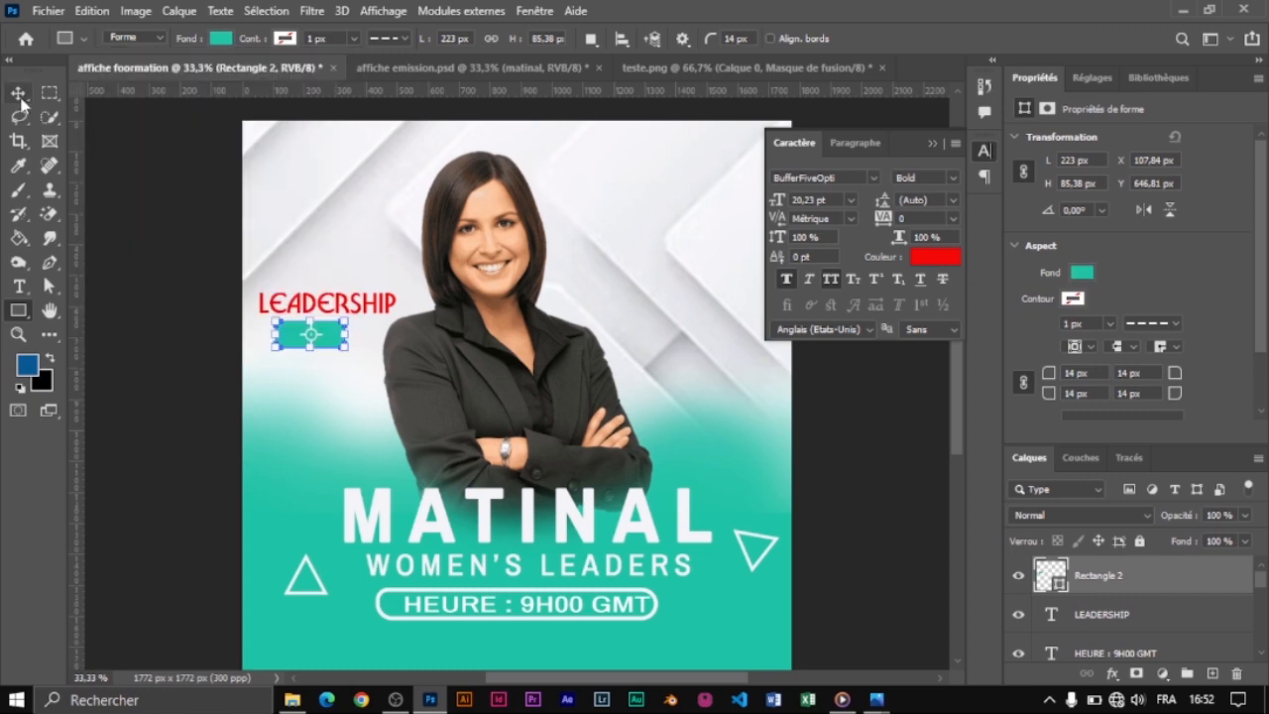
click(179, 379)
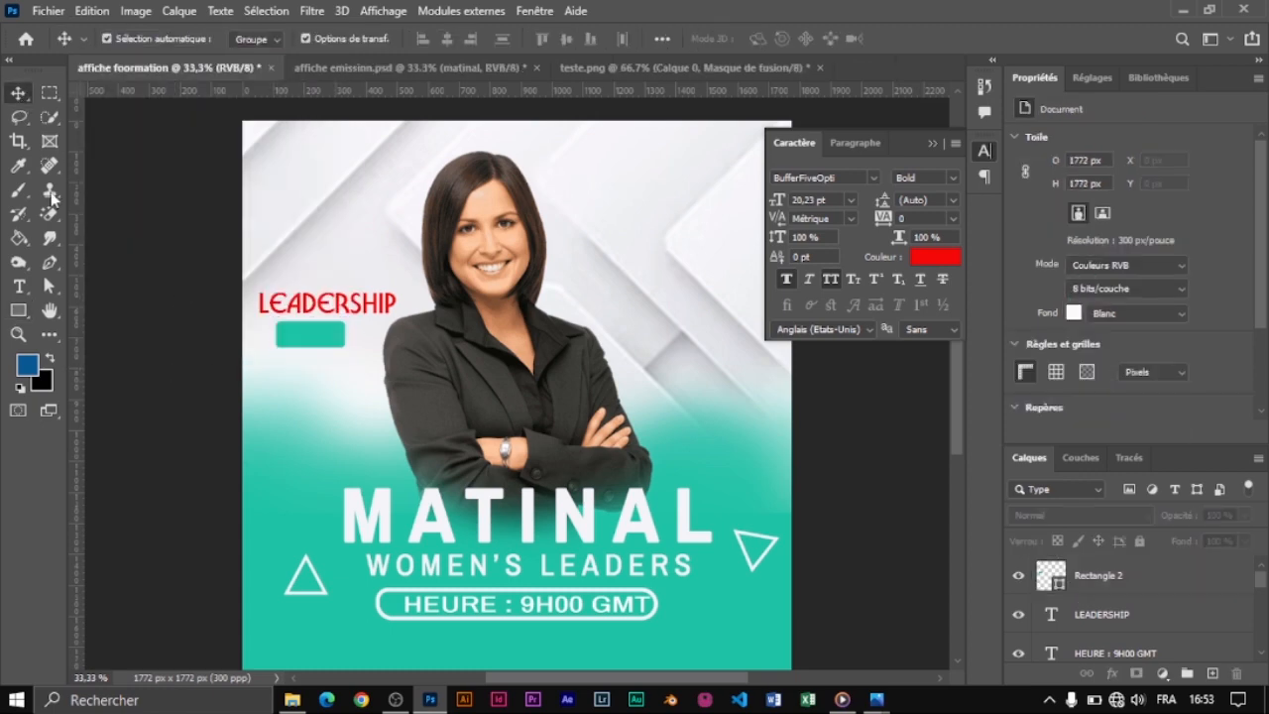
Add the text MOIS on the small teal rectangle in white Archivo Narrow Bold at 20.23 pt.
click(20, 287)
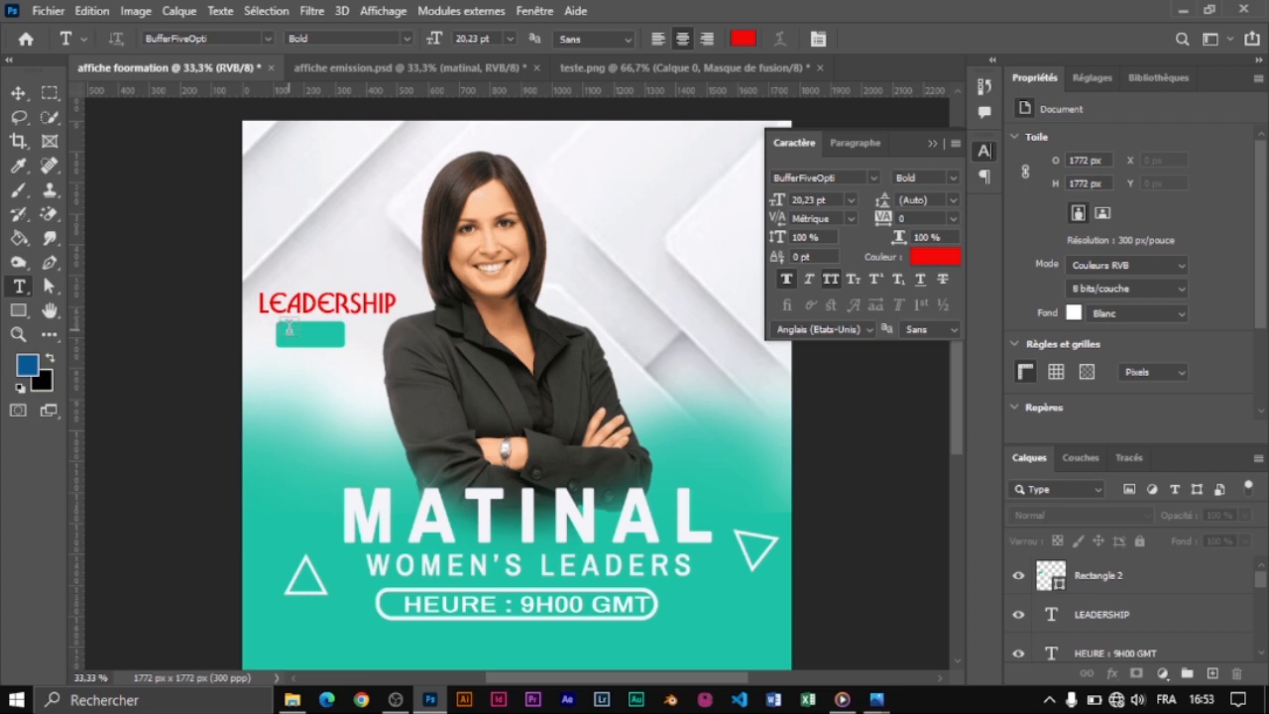
click(295, 337)
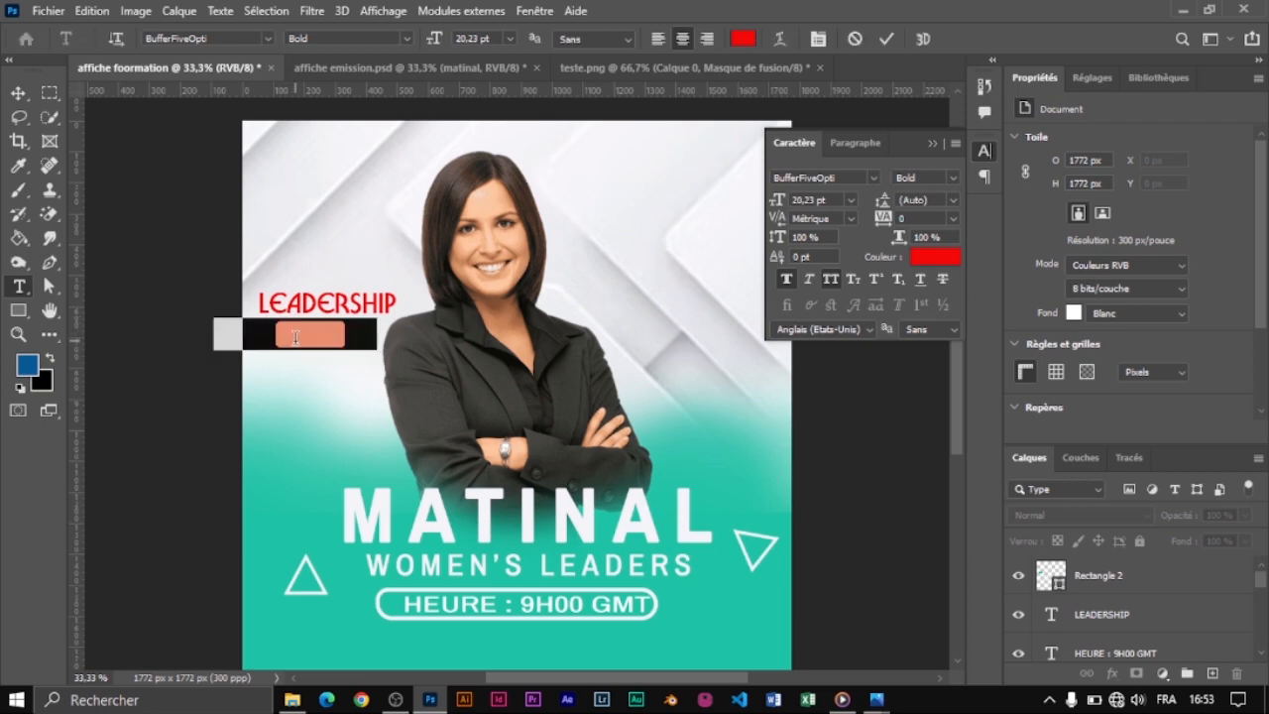
text(M)
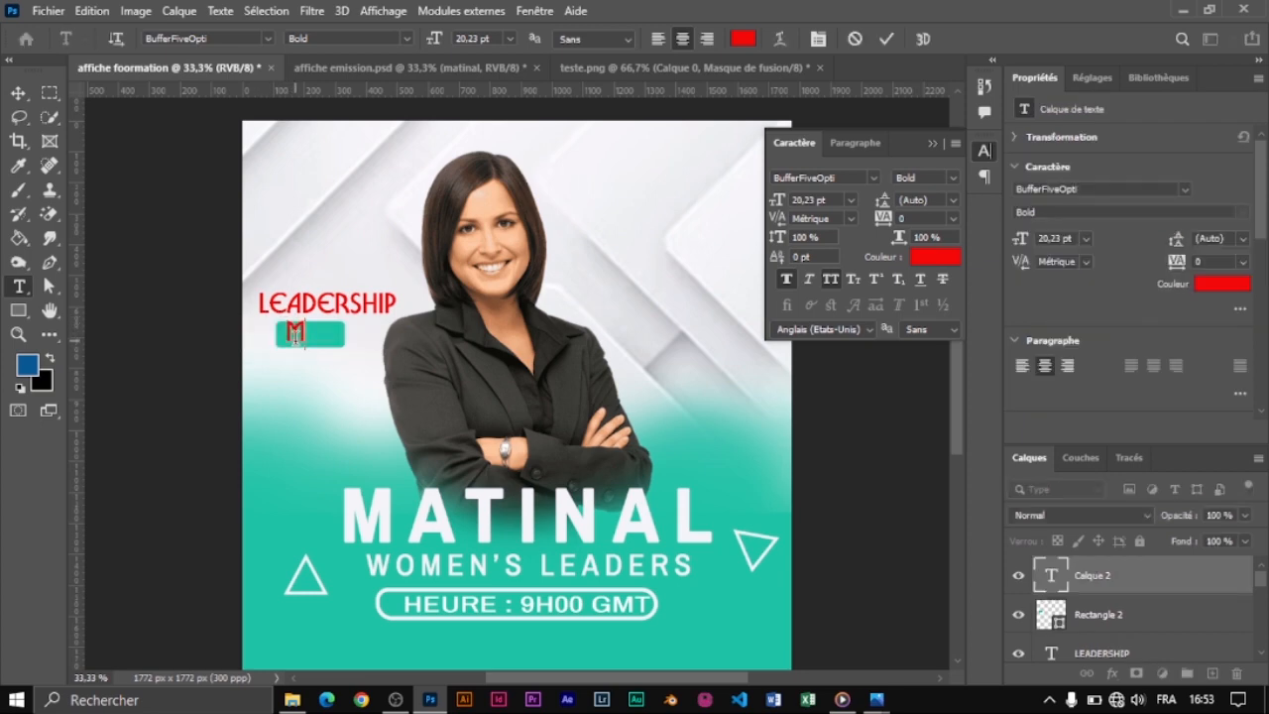
text(OIS)
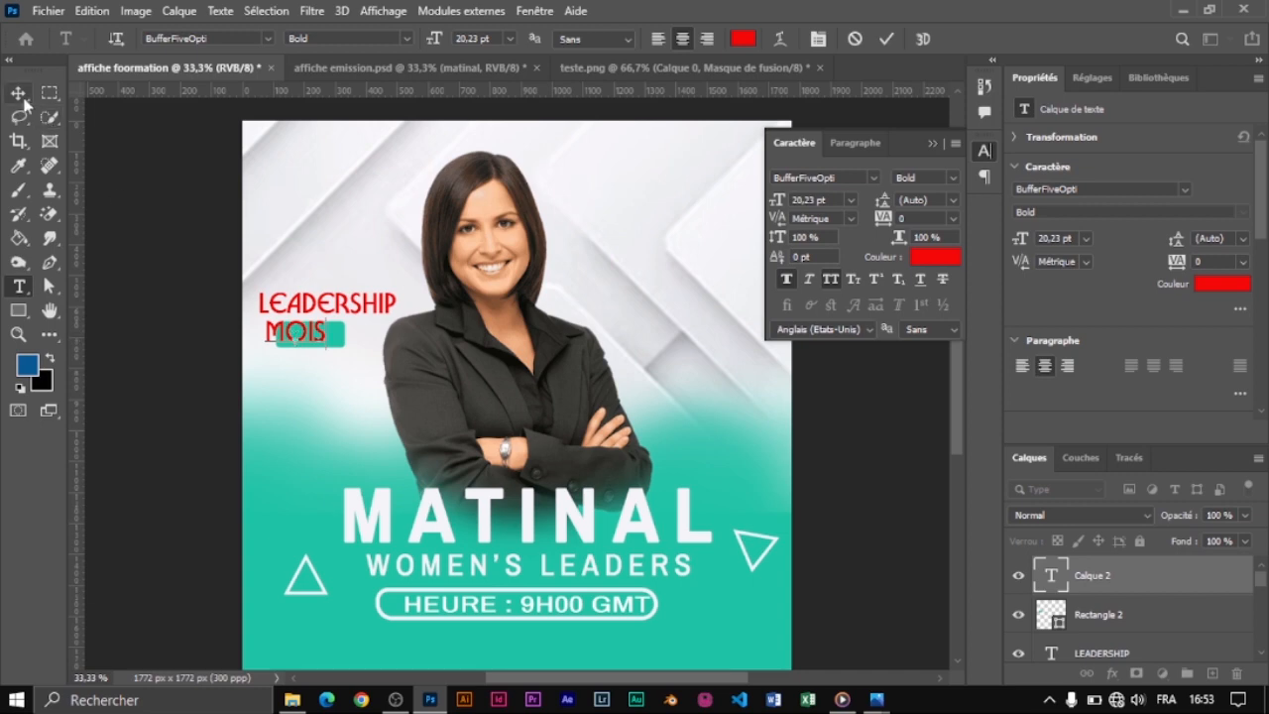
click(17, 95)
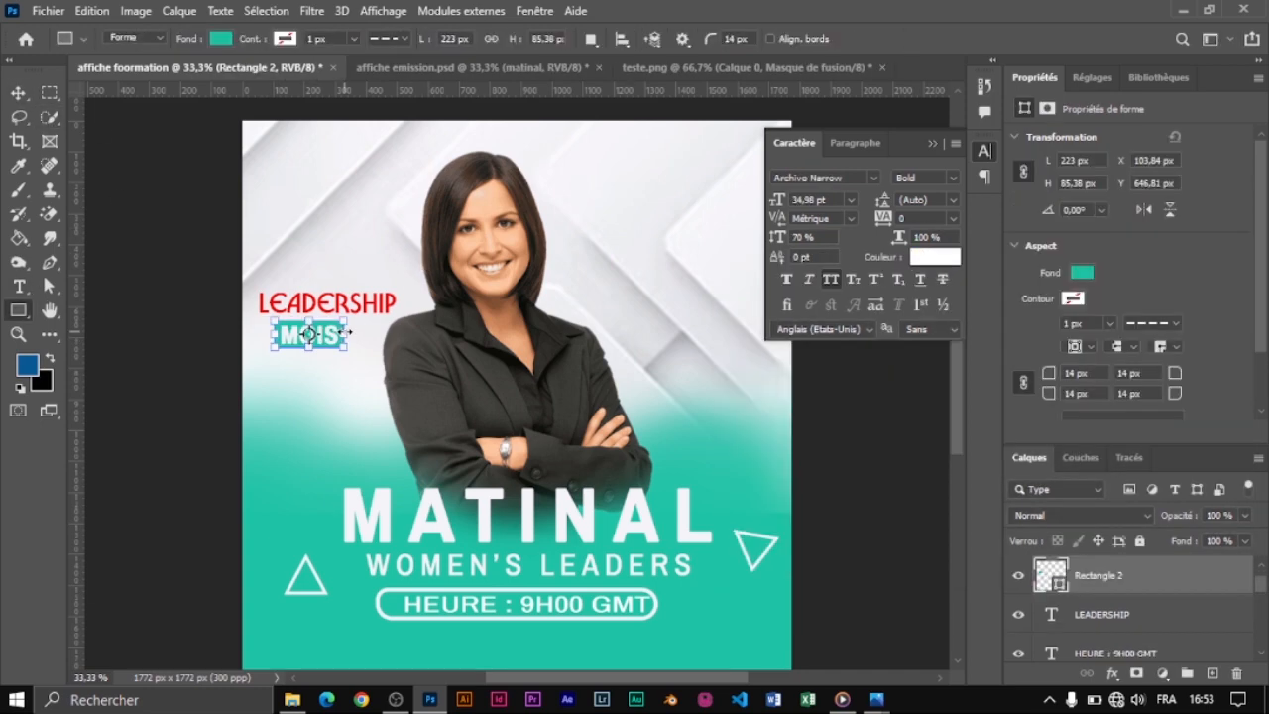
Widen the small teal rectangle below LEADERSHIP to 294 px and extend its text to read MOIS DE.
drag(345, 332, 363, 337)
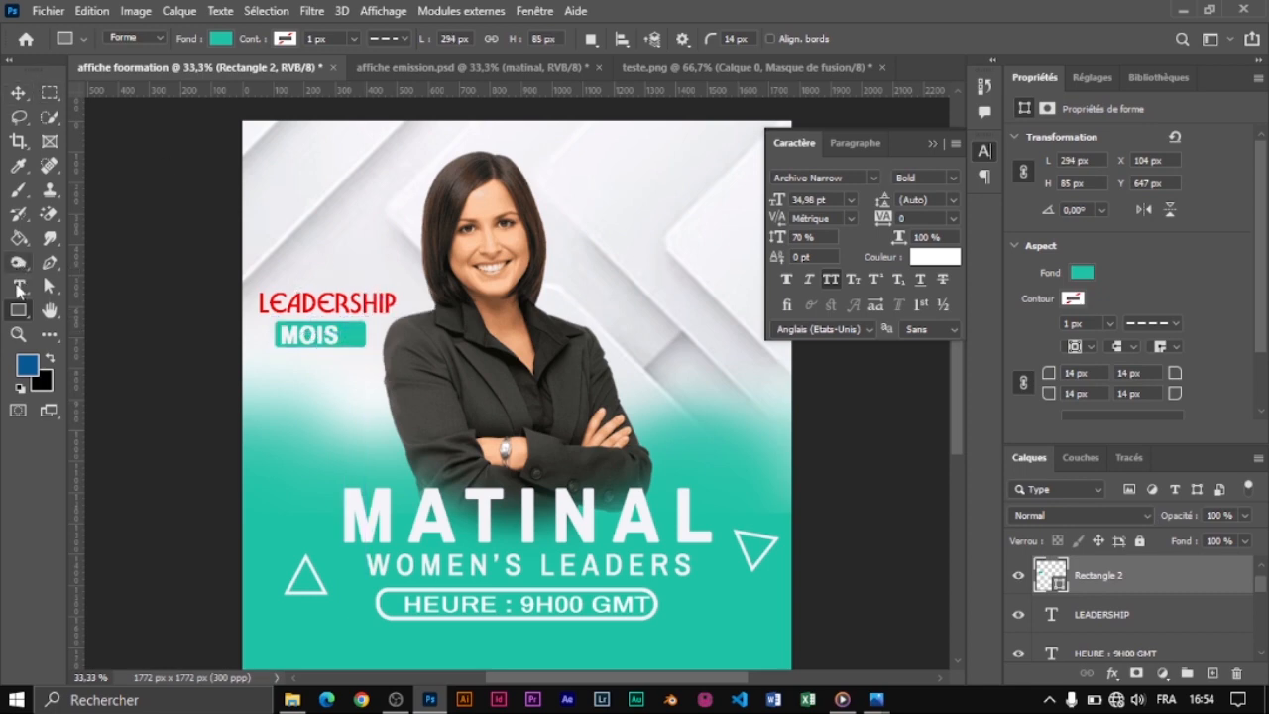
click(17, 289)
click(335, 334)
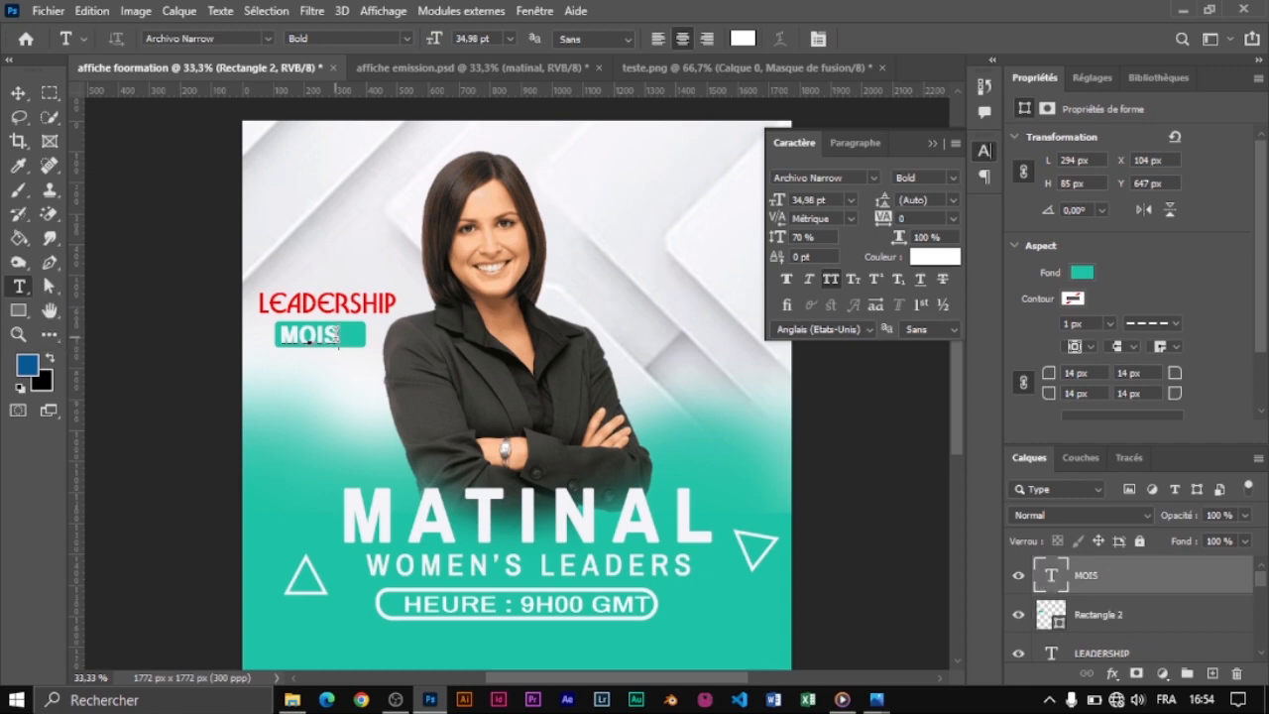
text(DE)
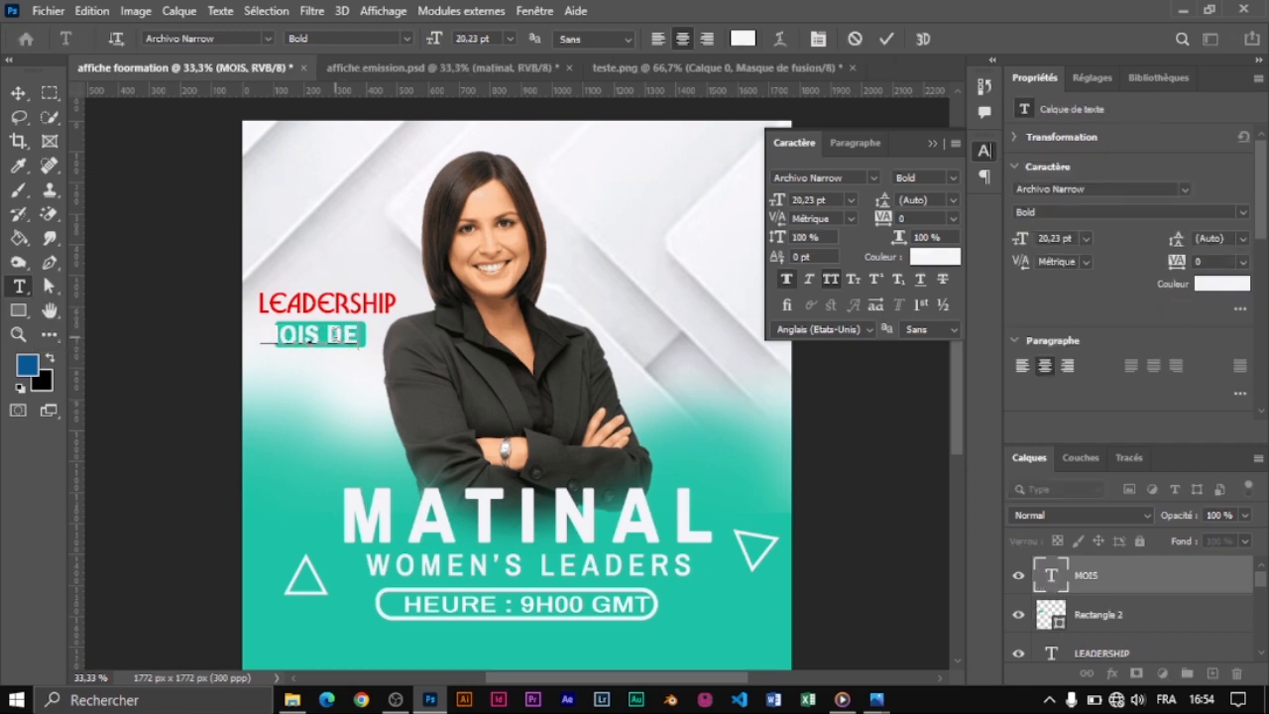
Reduce MOIS DE to 17 pt and add a matching AUGUST line below it in teal #33c7ad.
key(ctrl+a)
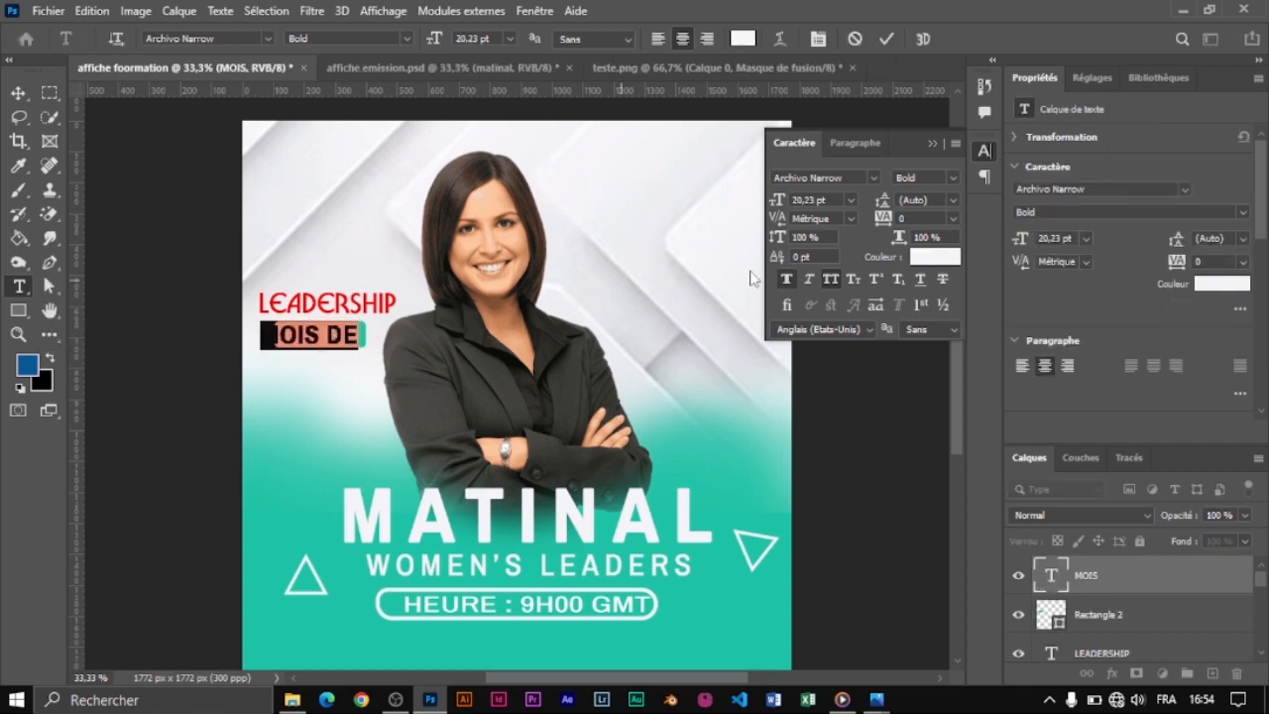
scroll(809, 197, down, 3)
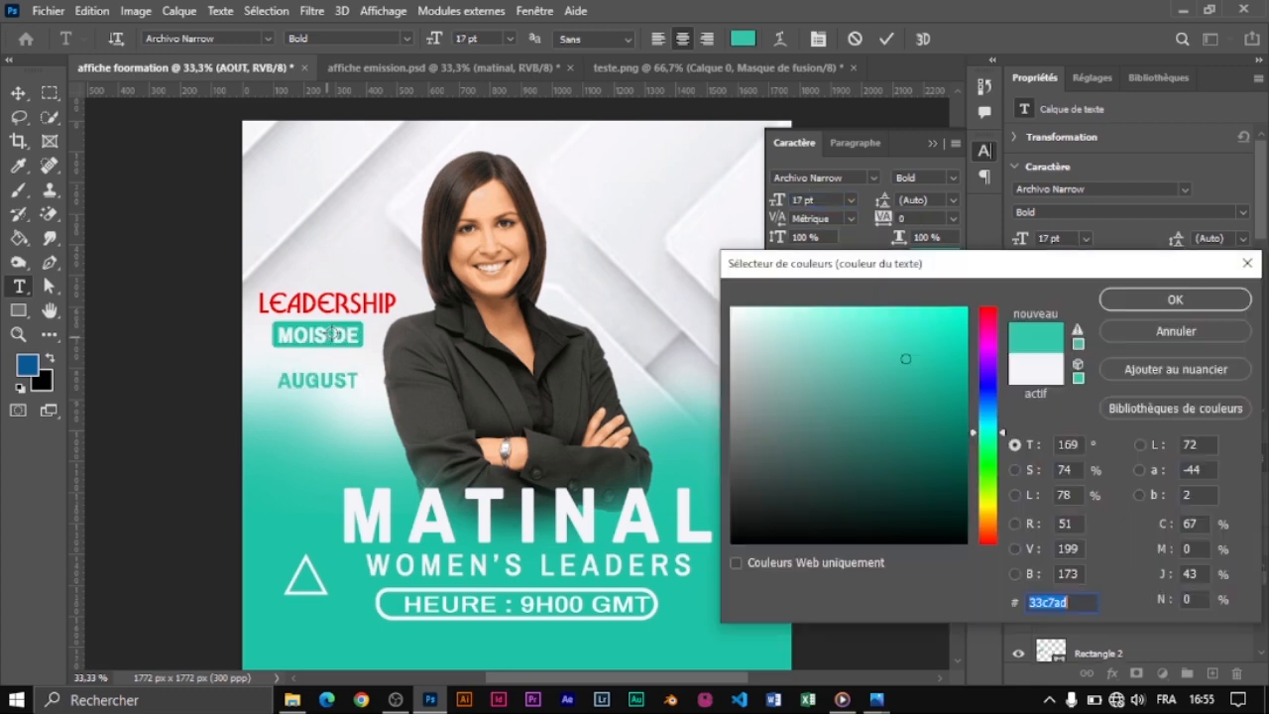
click(1157, 305)
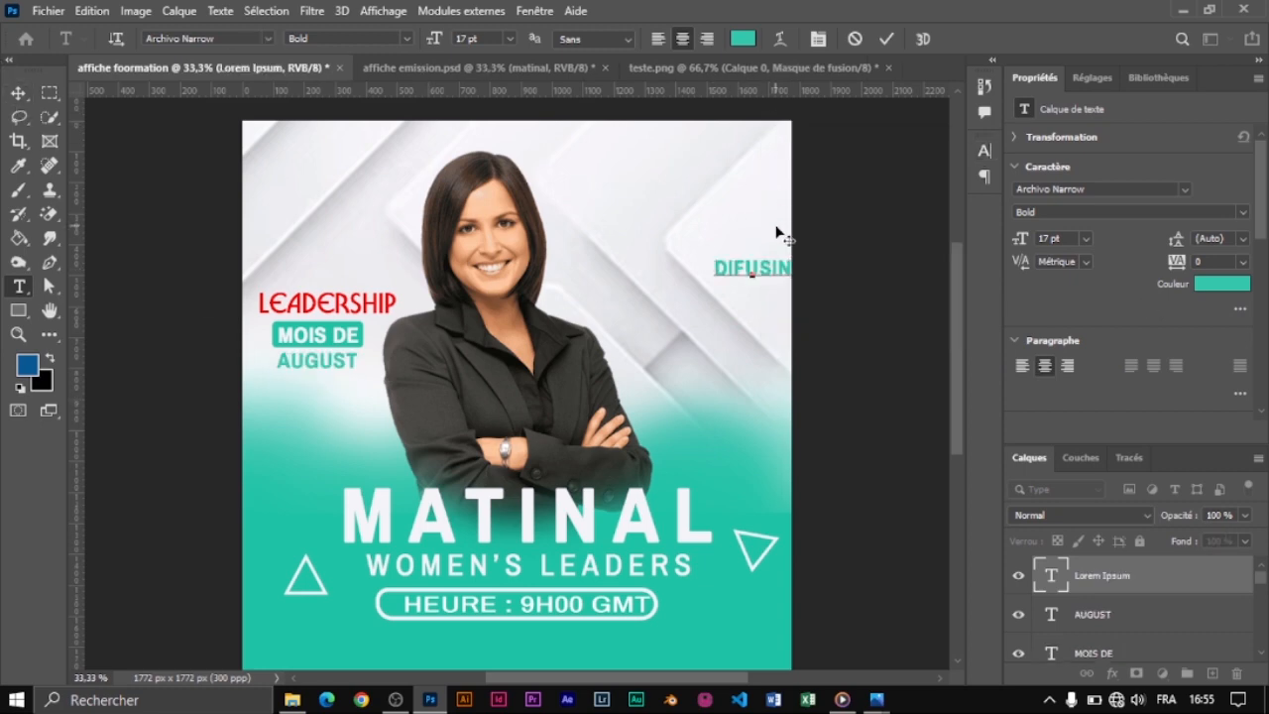
Add the teal text DIFFUSION, enlarge it to 30.13 pt, rotate it to read downward and place it near the poster's right edge.
key(ctrl)
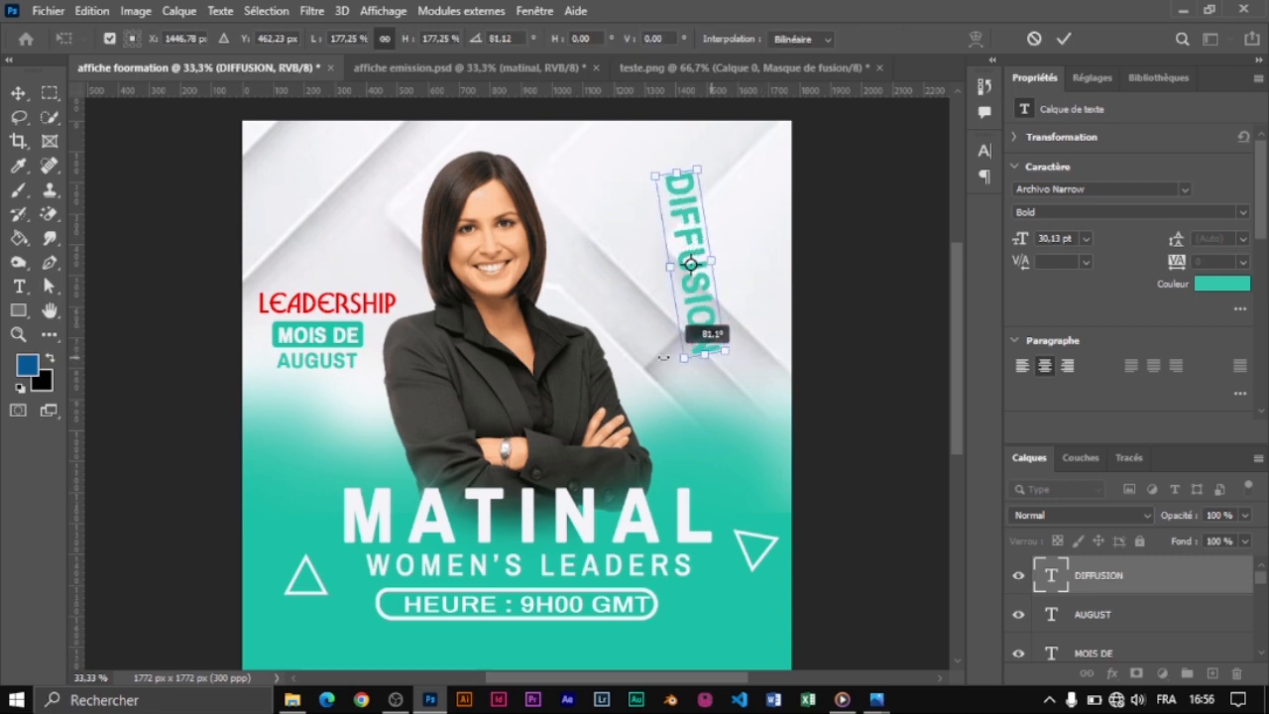
drag(693, 295, 731, 288)
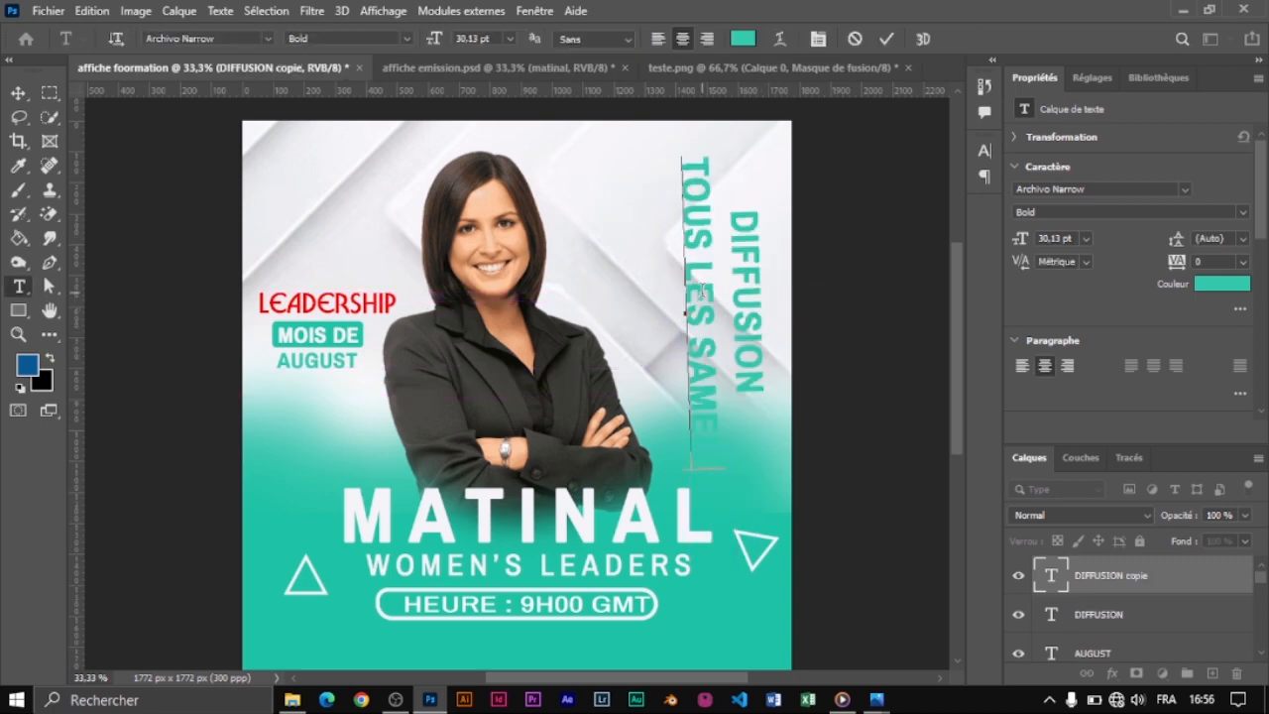
Duplicate the vertical DIFFUSION text as CHAQUE SAMEDI in Medium style at 15 pt and place it just left of DIFFUSION.
text(DI)
key(ctrl+a)
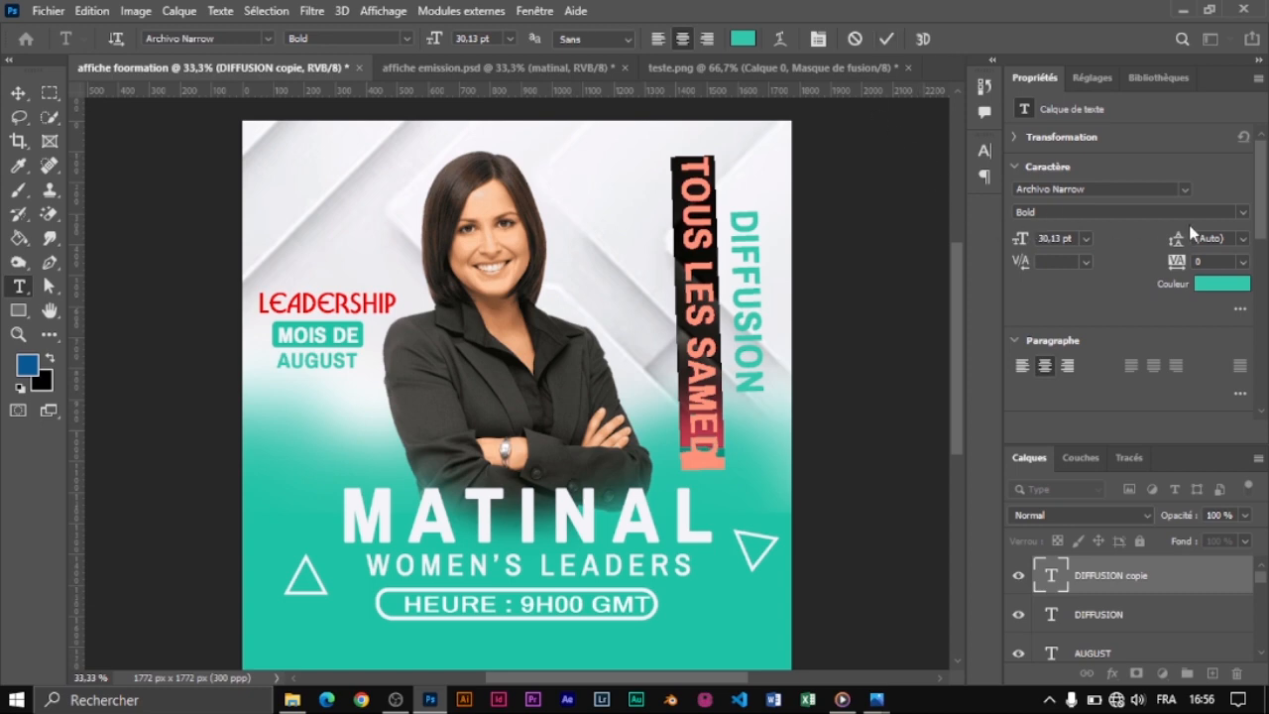
click(1242, 215)
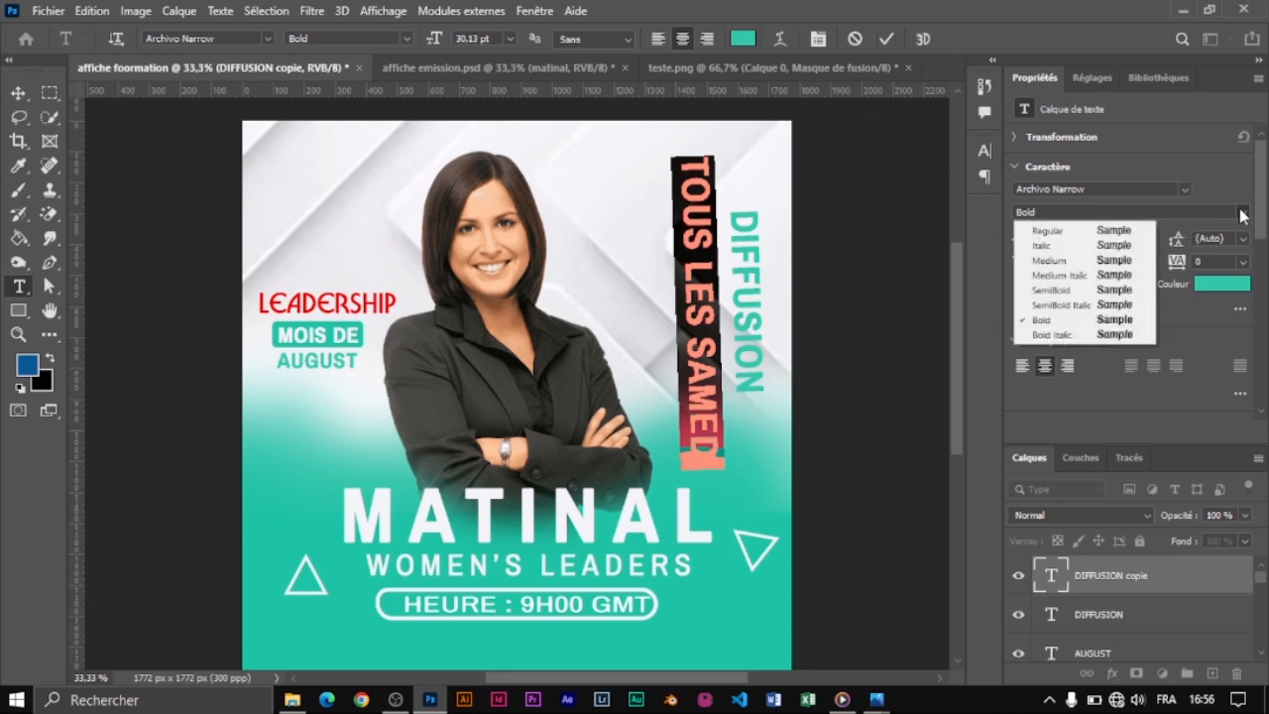
click(1114, 264)
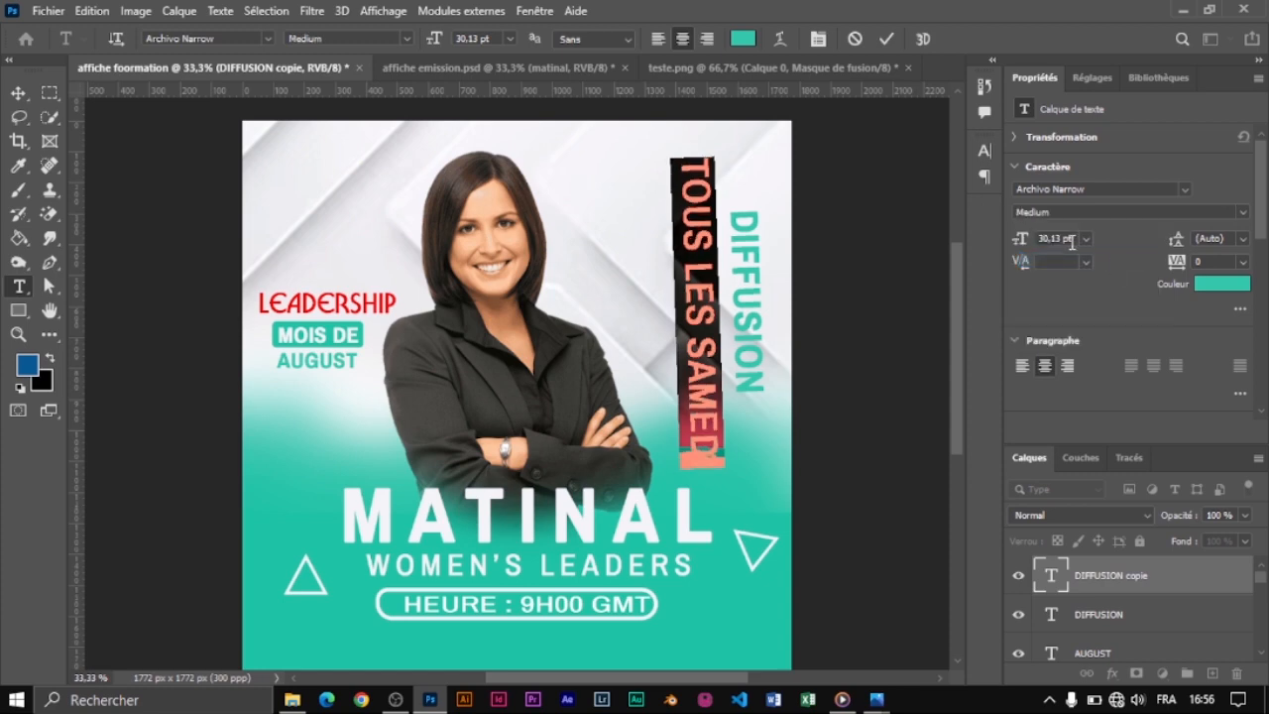
drag(1021, 243, 1006, 243)
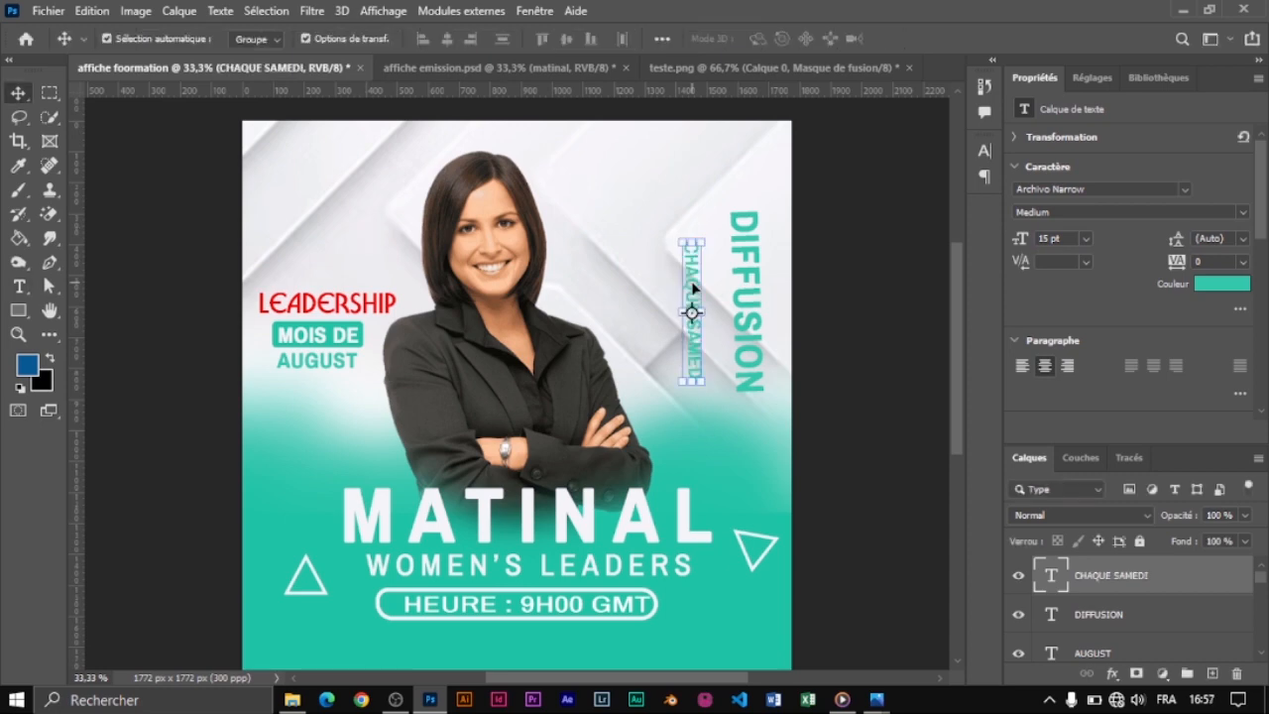
drag(692, 283, 716, 282)
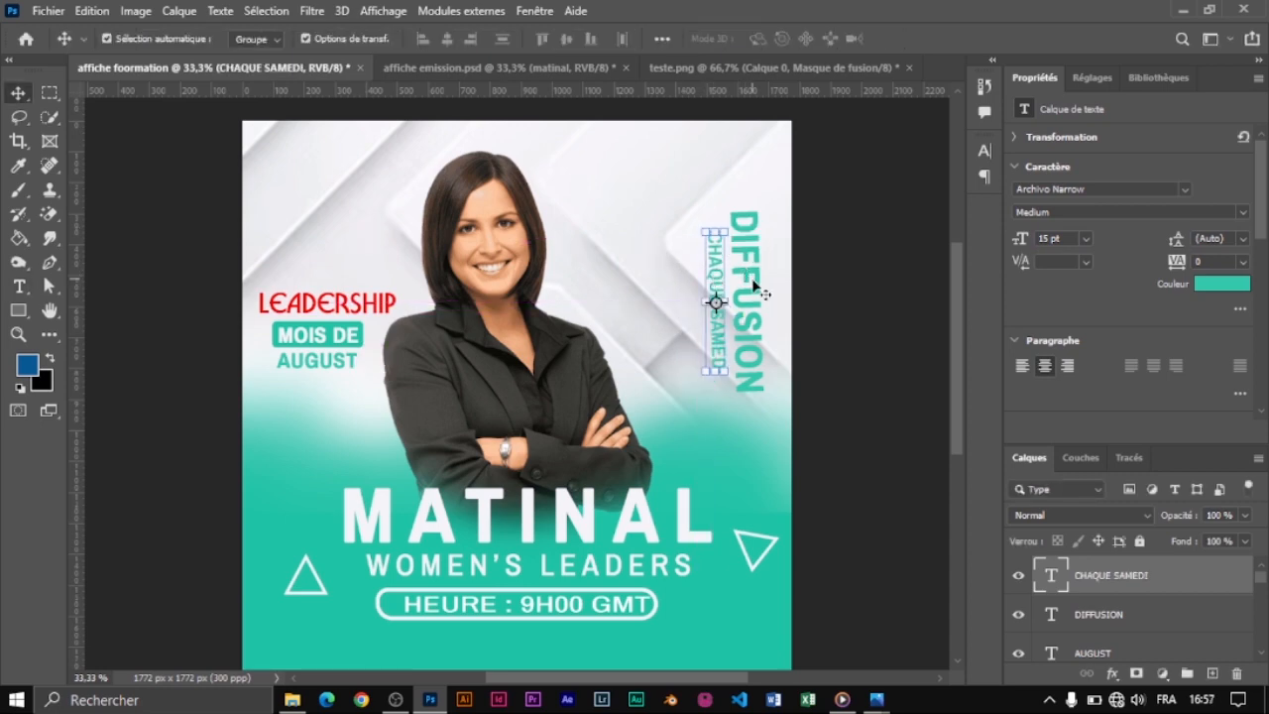
Set the vertical DIFFUSION text to 15 pt in the Photography Signature font.
click(759, 298)
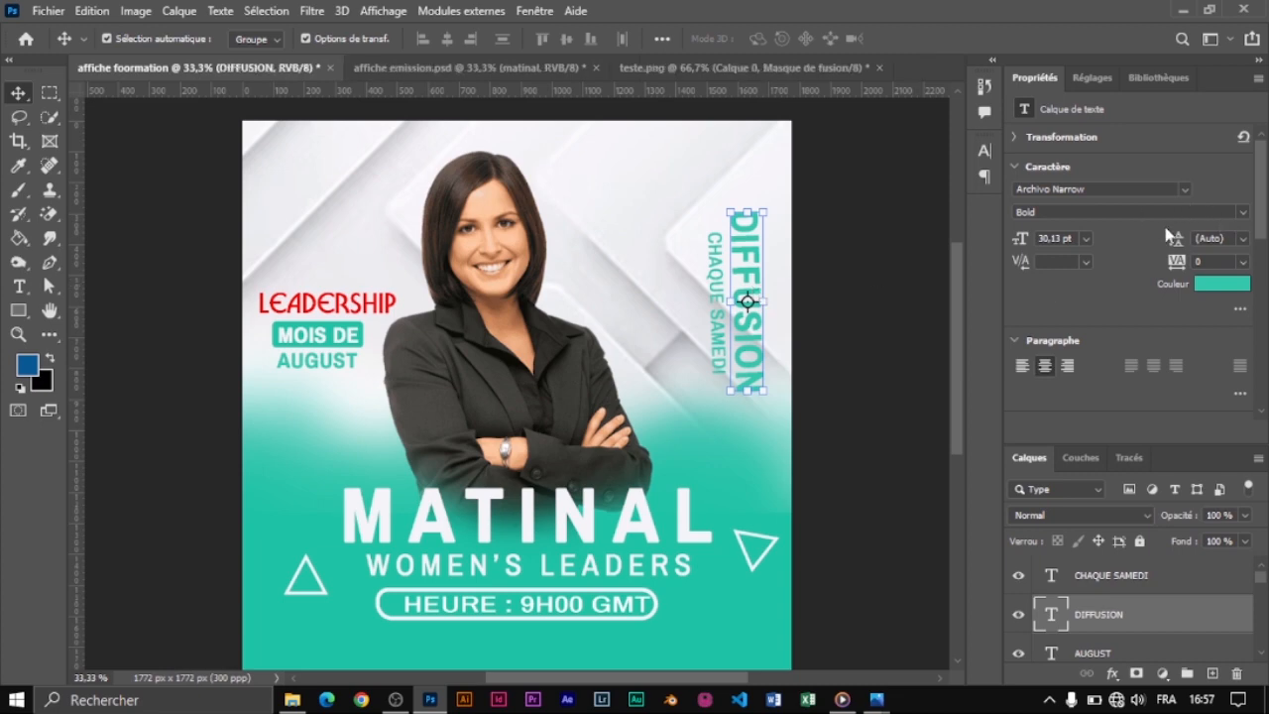
drag(1024, 243, 1006, 243)
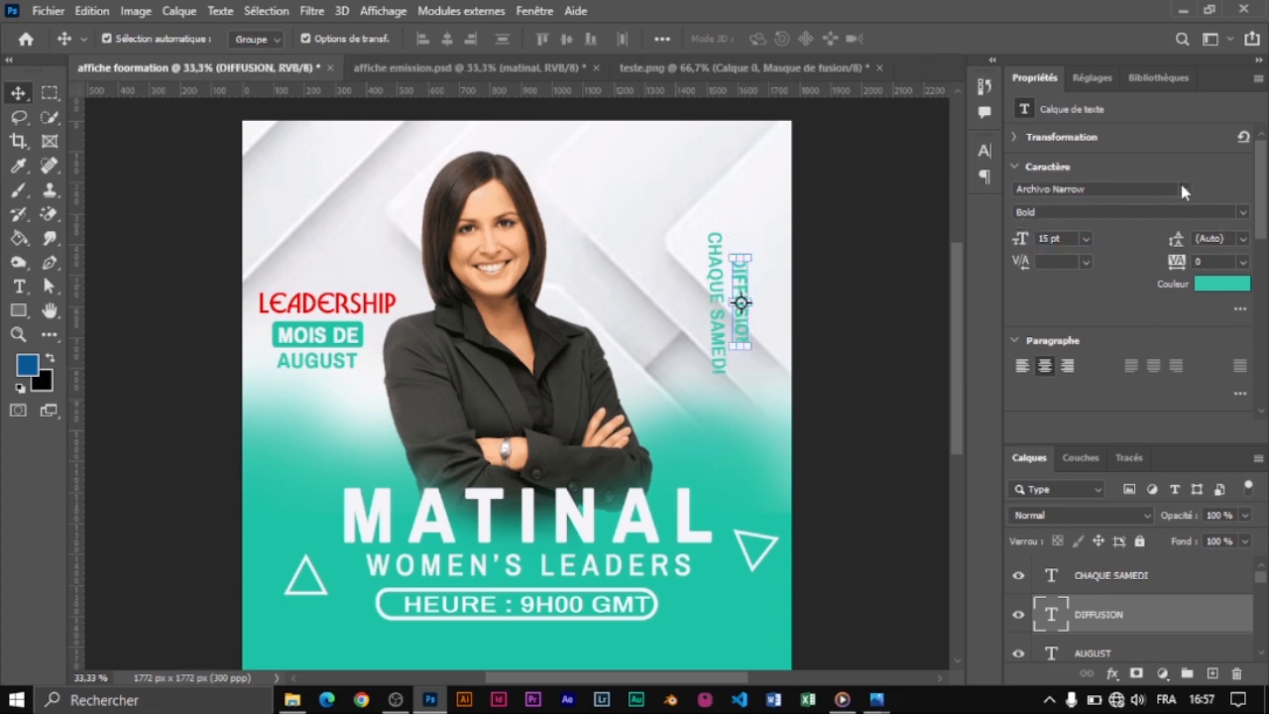
click(1182, 189)
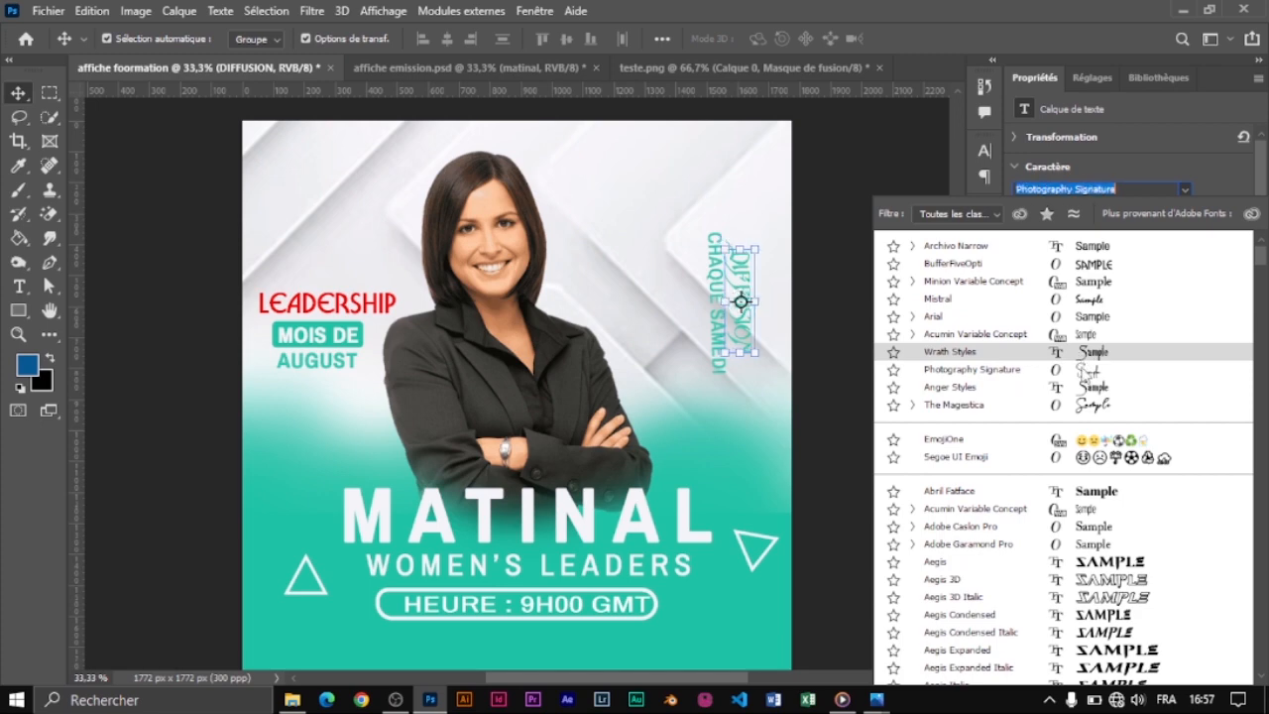
click(1080, 367)
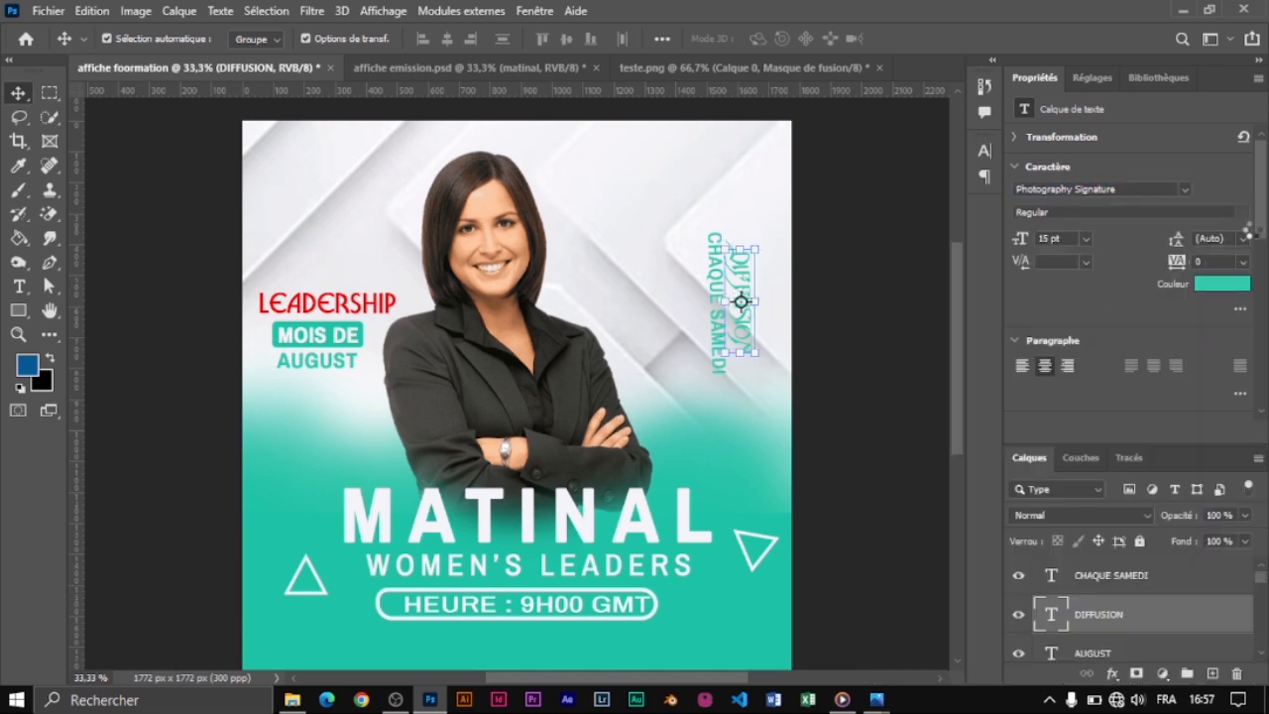
Turn off all caps on the vertical word, rewrite it as Diffusion and compare it with the affiche emission.psd poster.
click(980, 157)
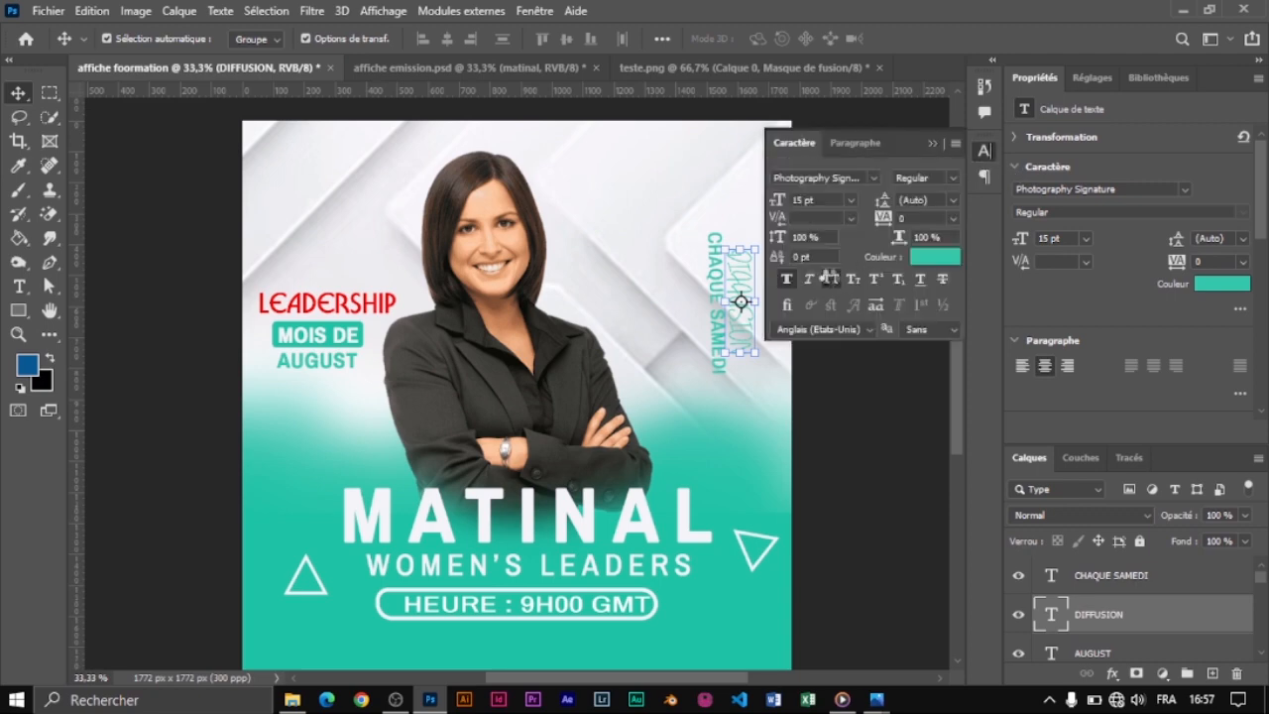
key(t)
click(483, 67)
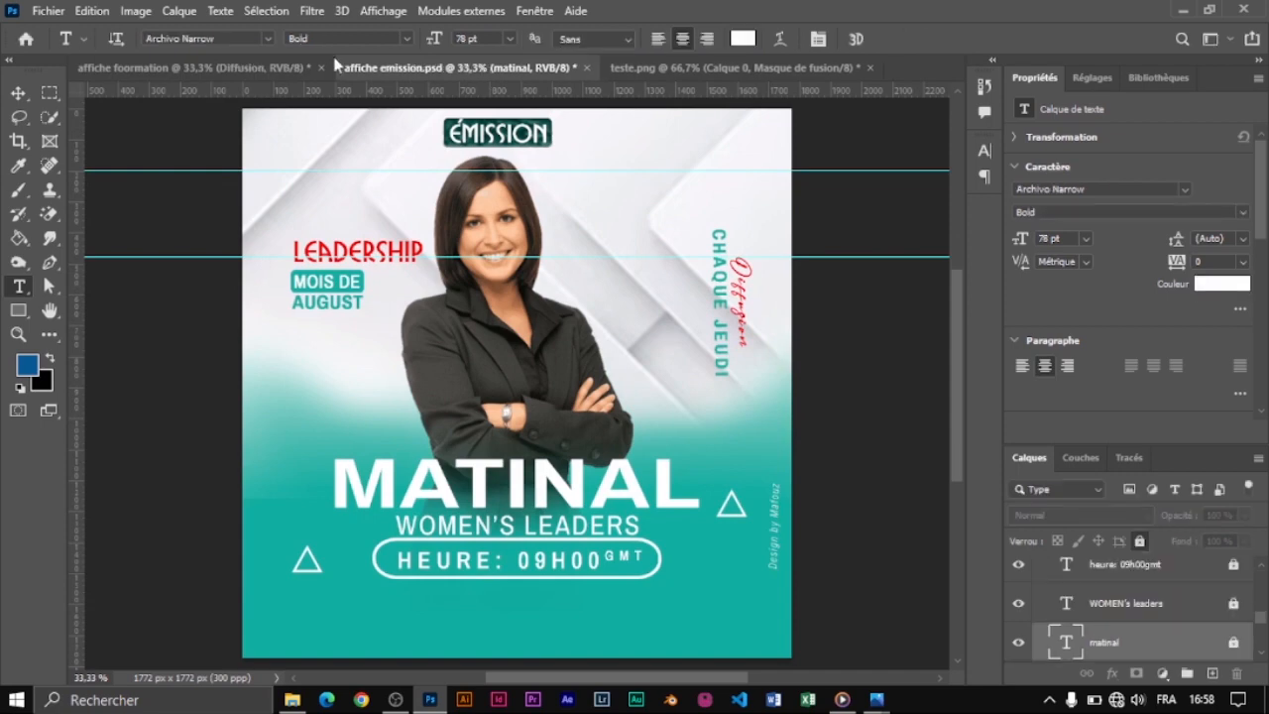
click(266, 68)
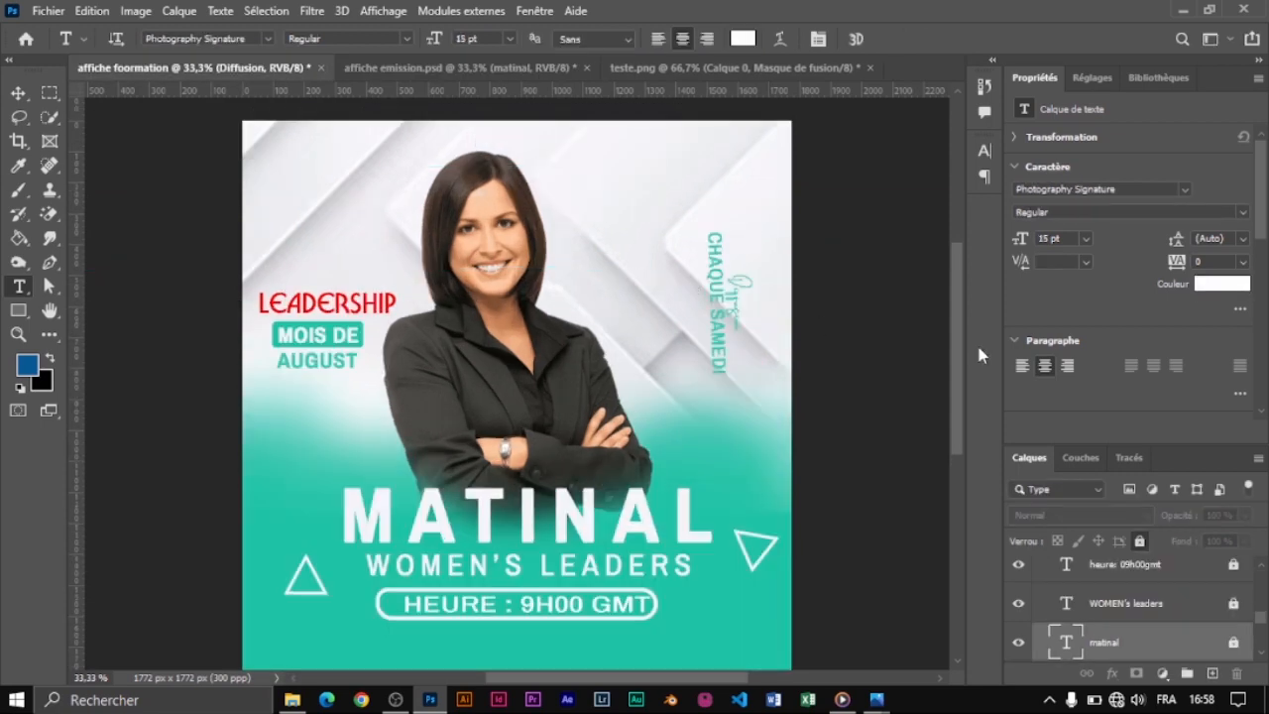
click(20, 93)
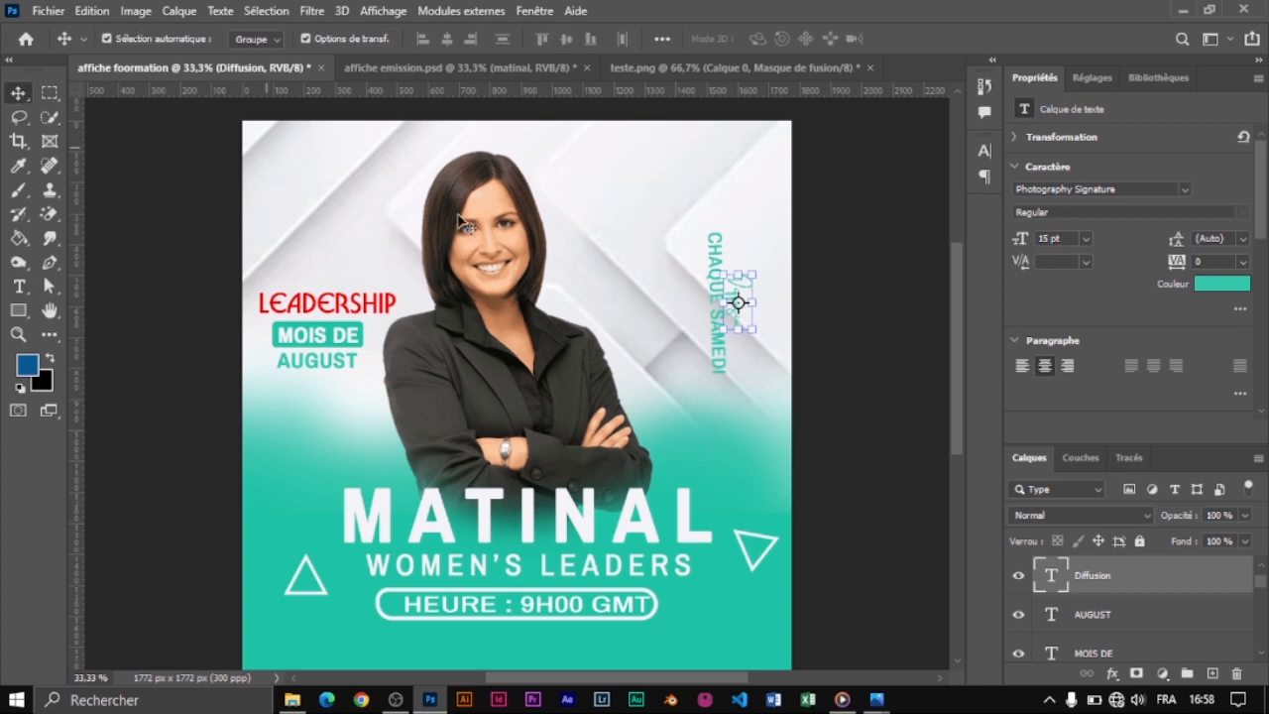
Recolor Diffusion with the LEADERSHIP red (#f41d1d), enlarge it and adjust its letter spacing beside CHAQUE SAMEDI.
click(1233, 282)
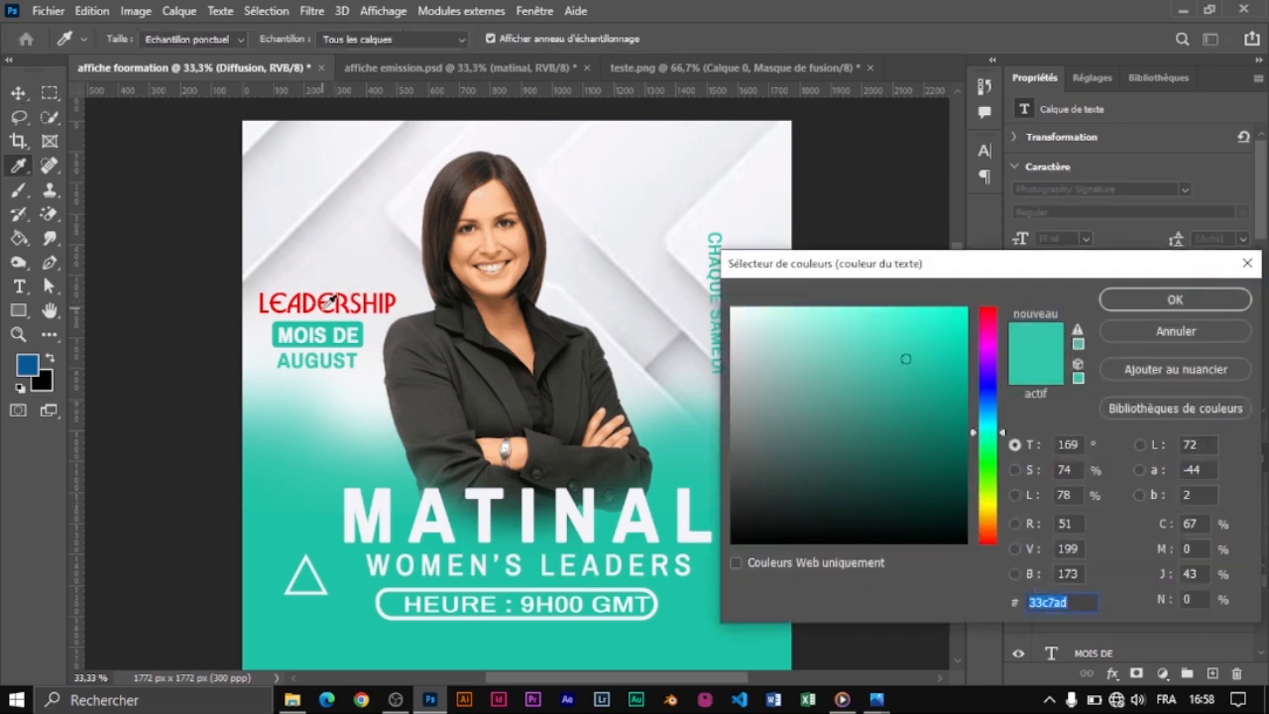
click(330, 301)
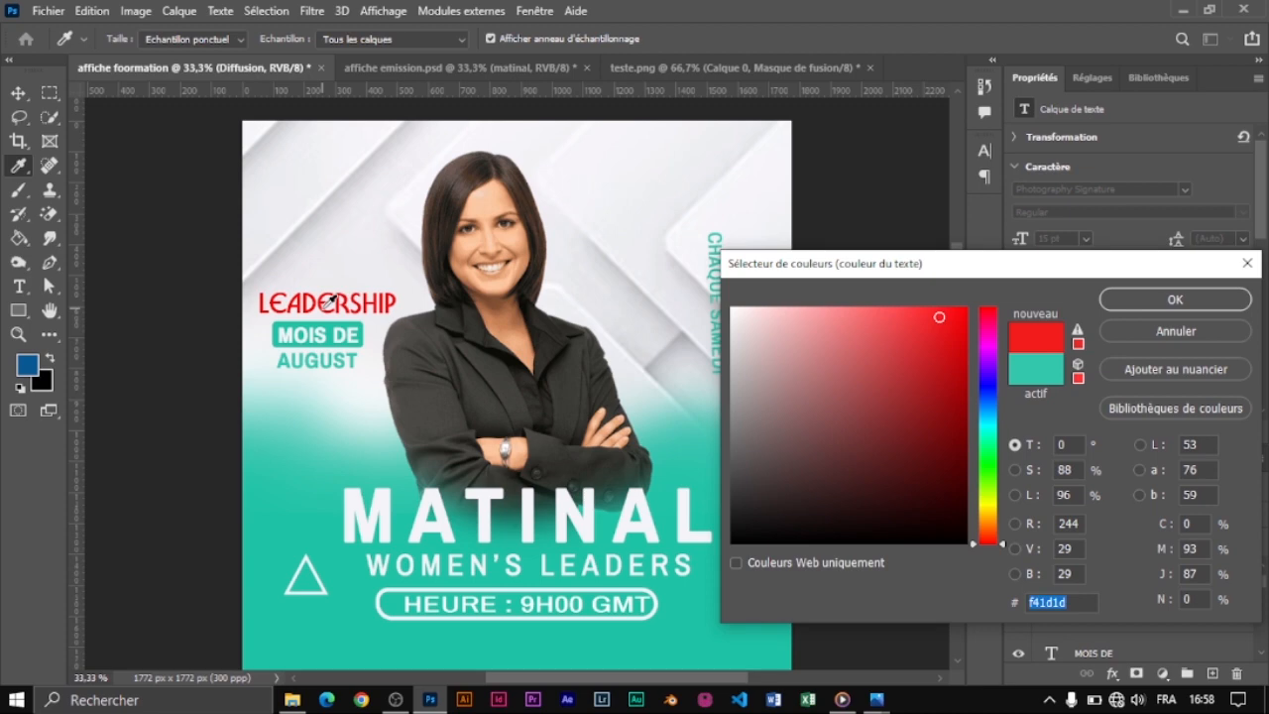
click(1166, 303)
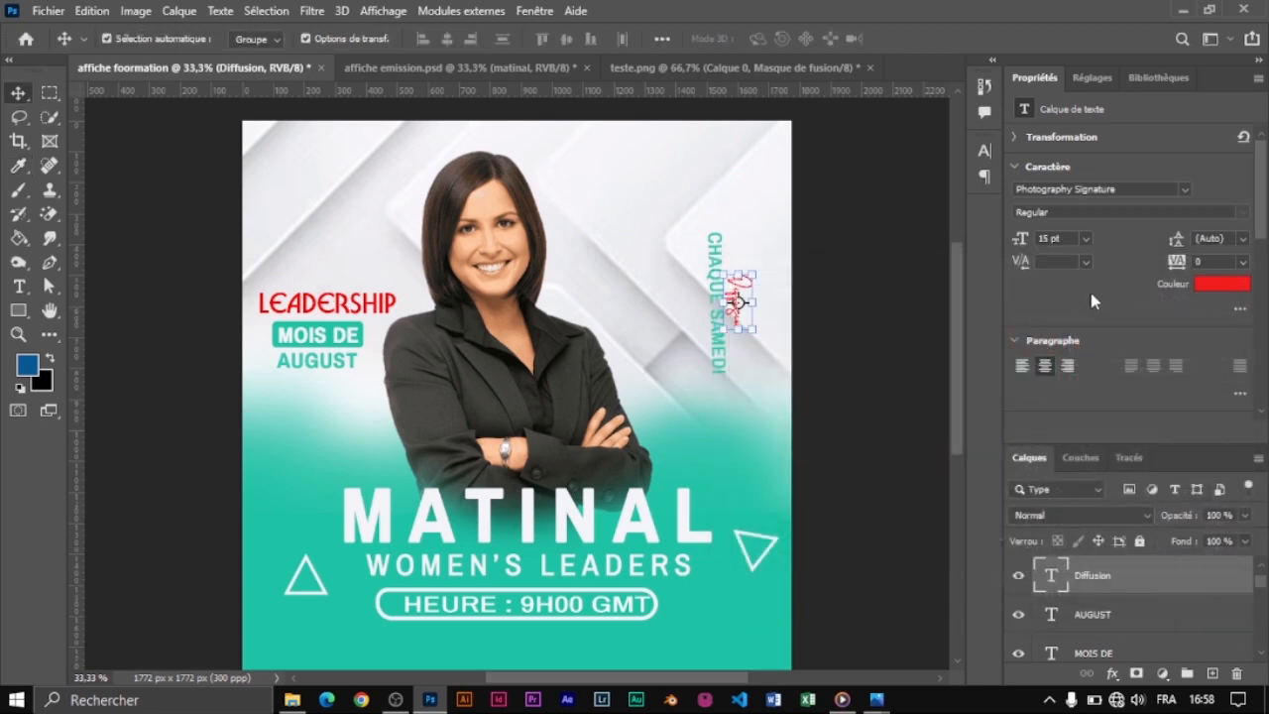
drag(1023, 245, 1033, 250)
drag(1175, 264, 1188, 266)
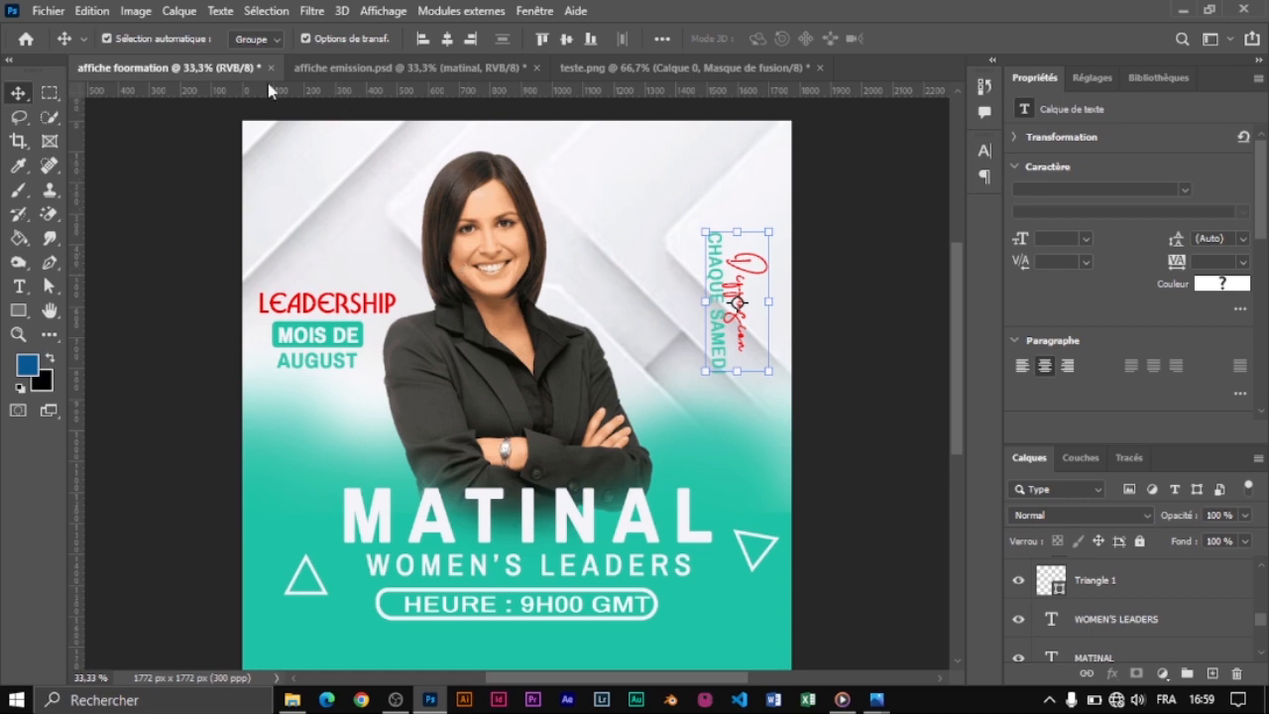
Duplicate the small teal rectangle above the portrait's head and apply Bevel & Emboss with the fourth water pattern as its texture.
click(359, 331)
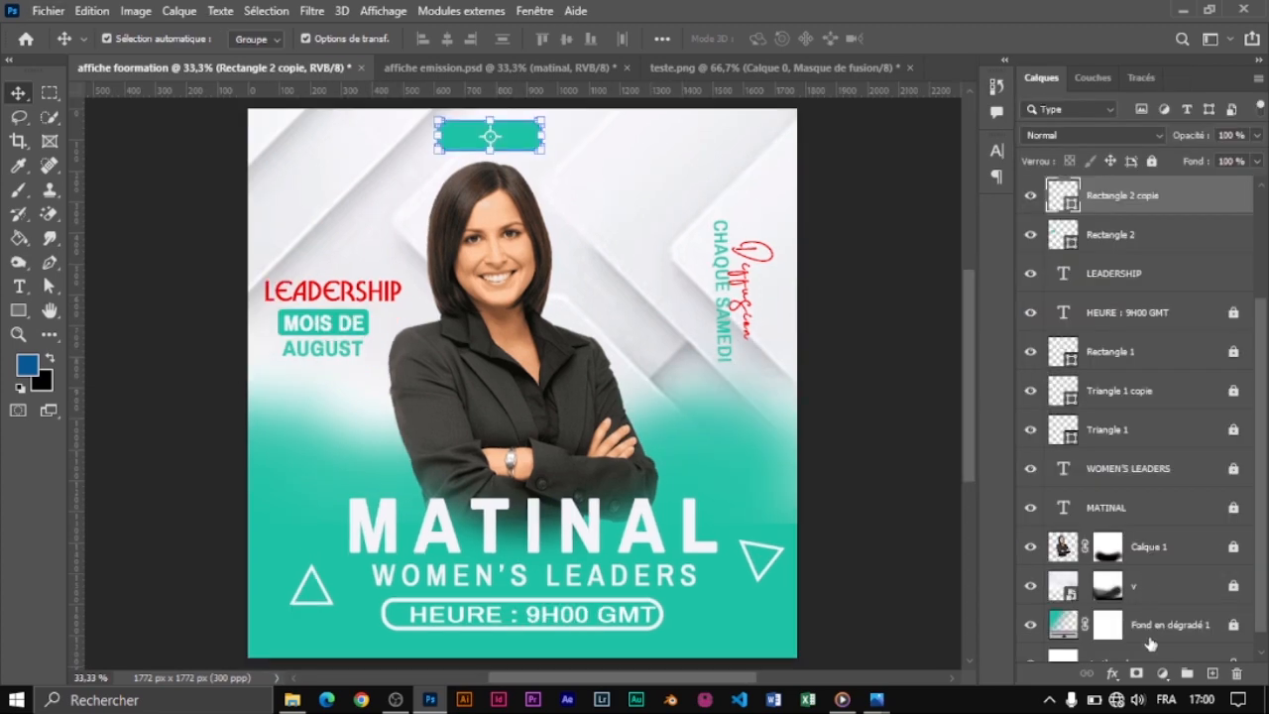
click(1114, 676)
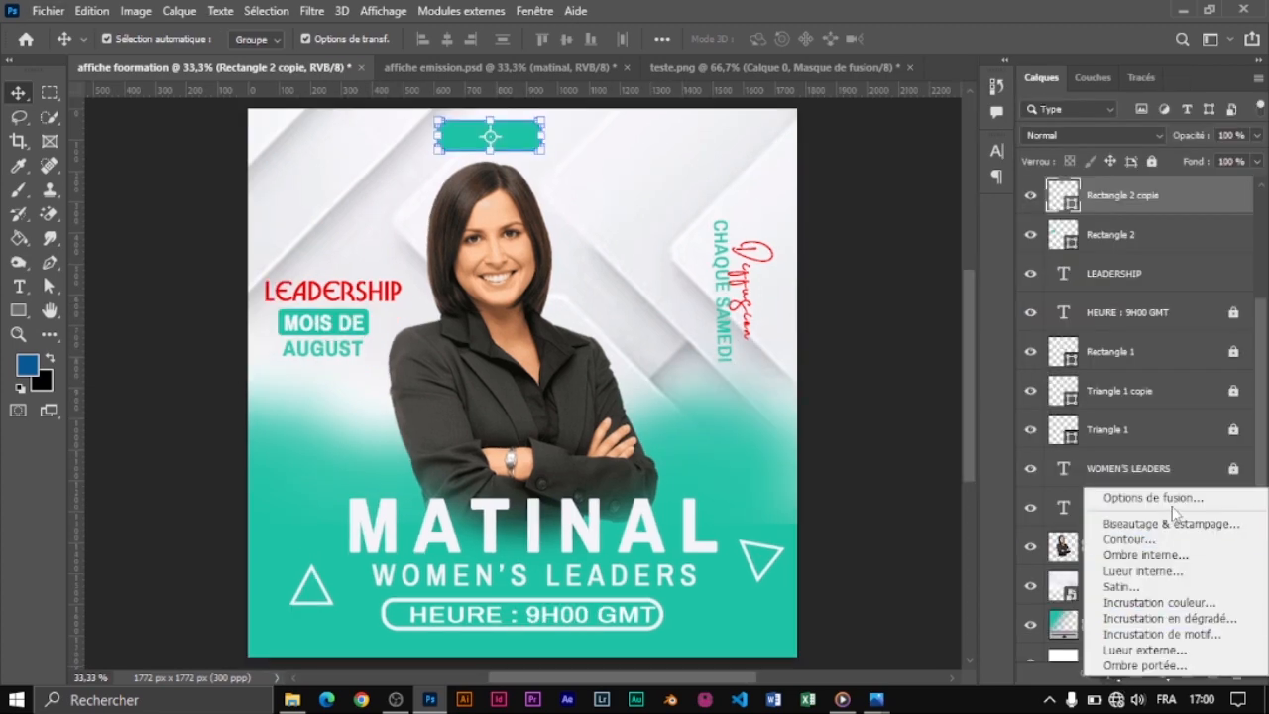
click(1174, 497)
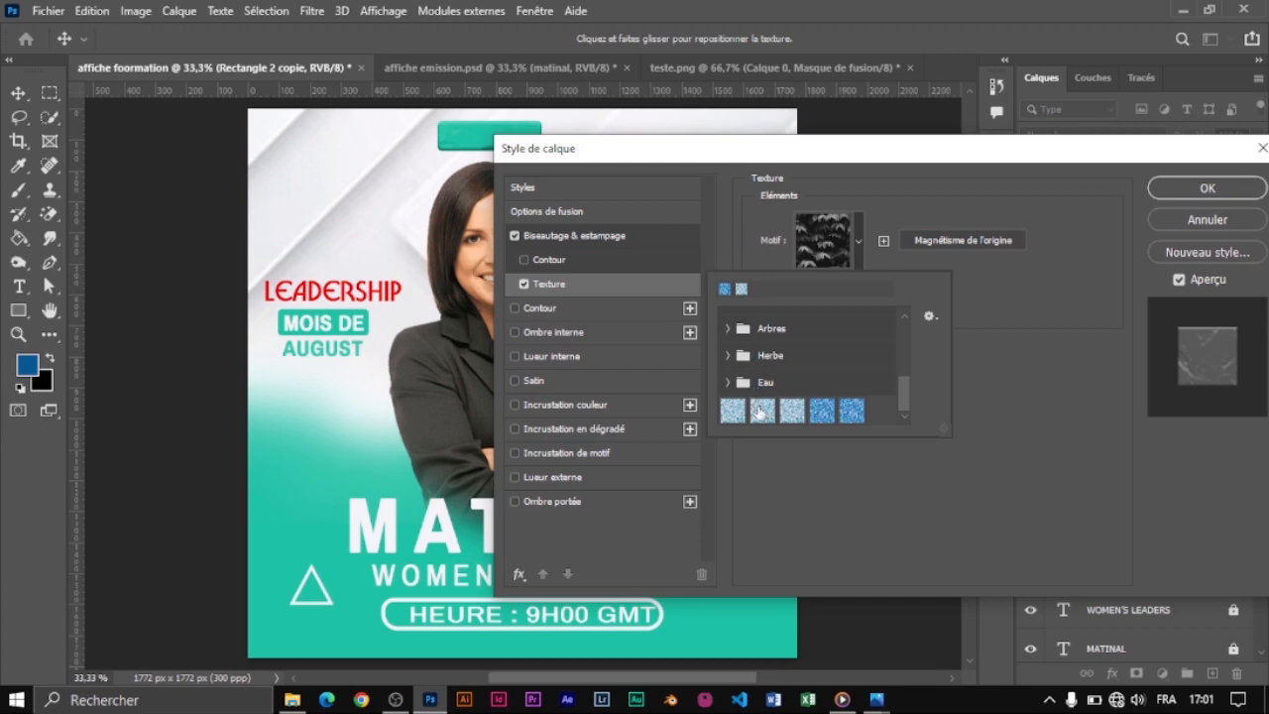
click(759, 409)
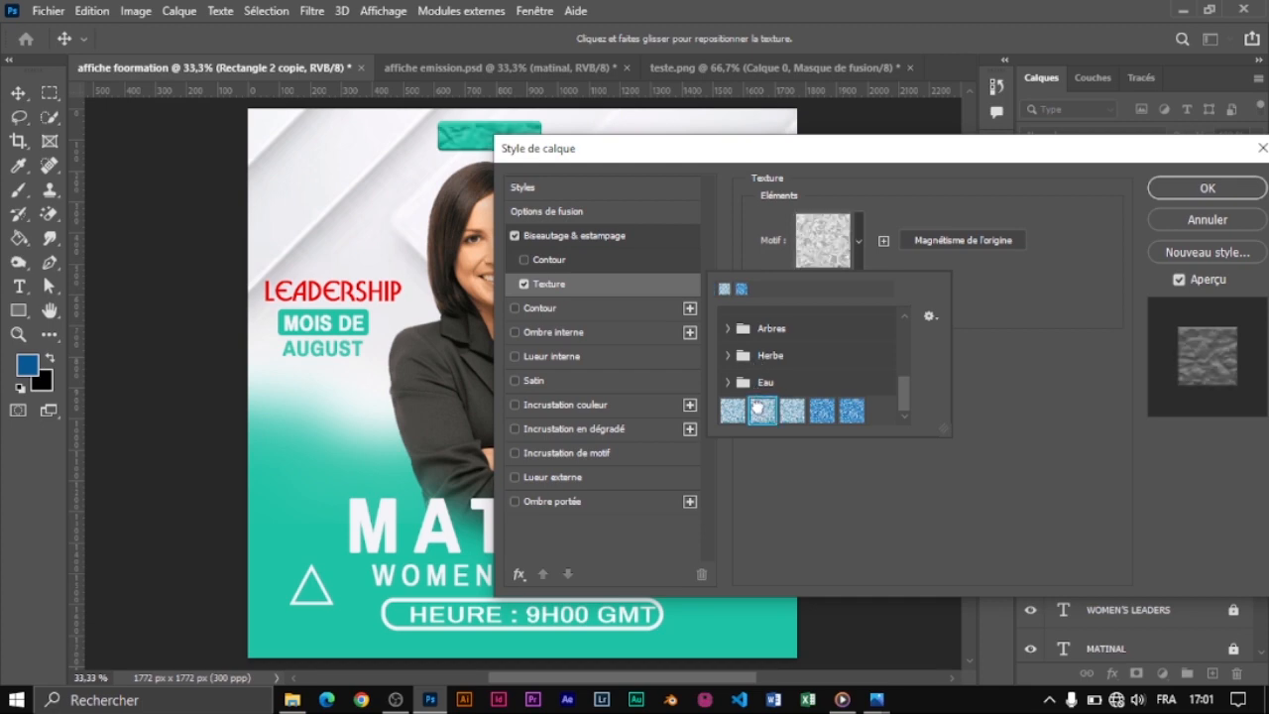
click(821, 411)
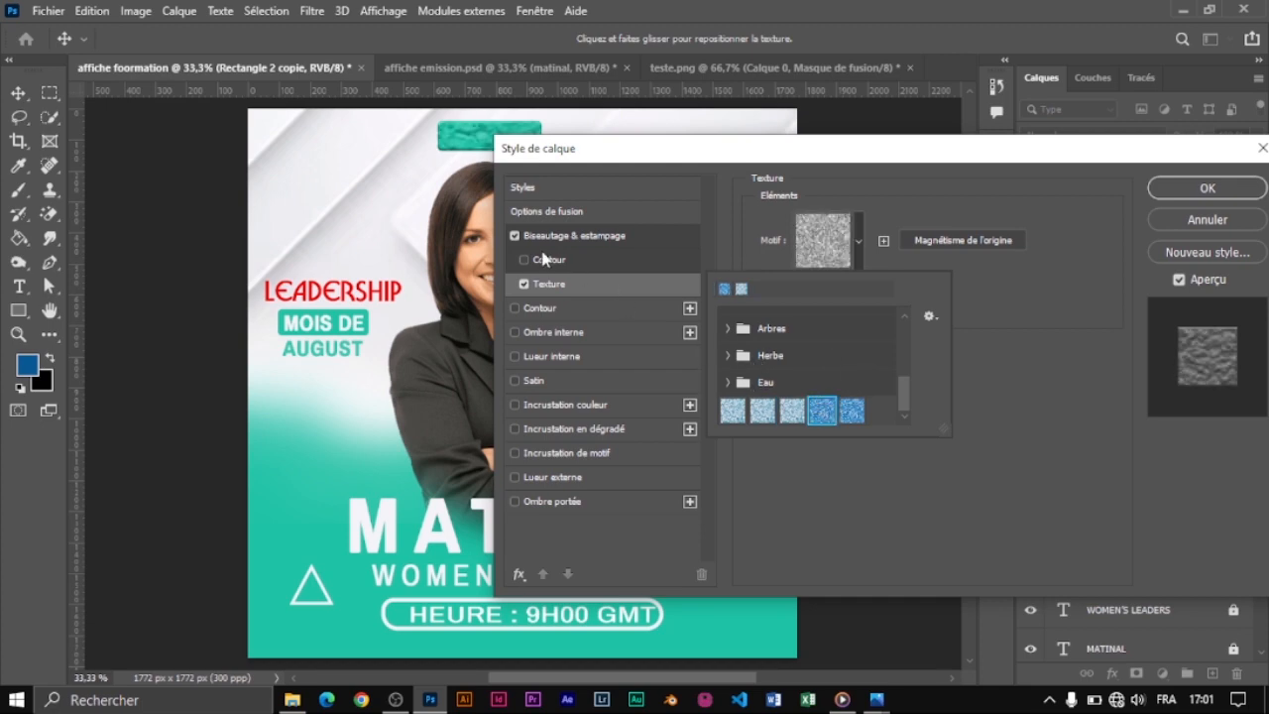
click(1194, 189)
click(1195, 189)
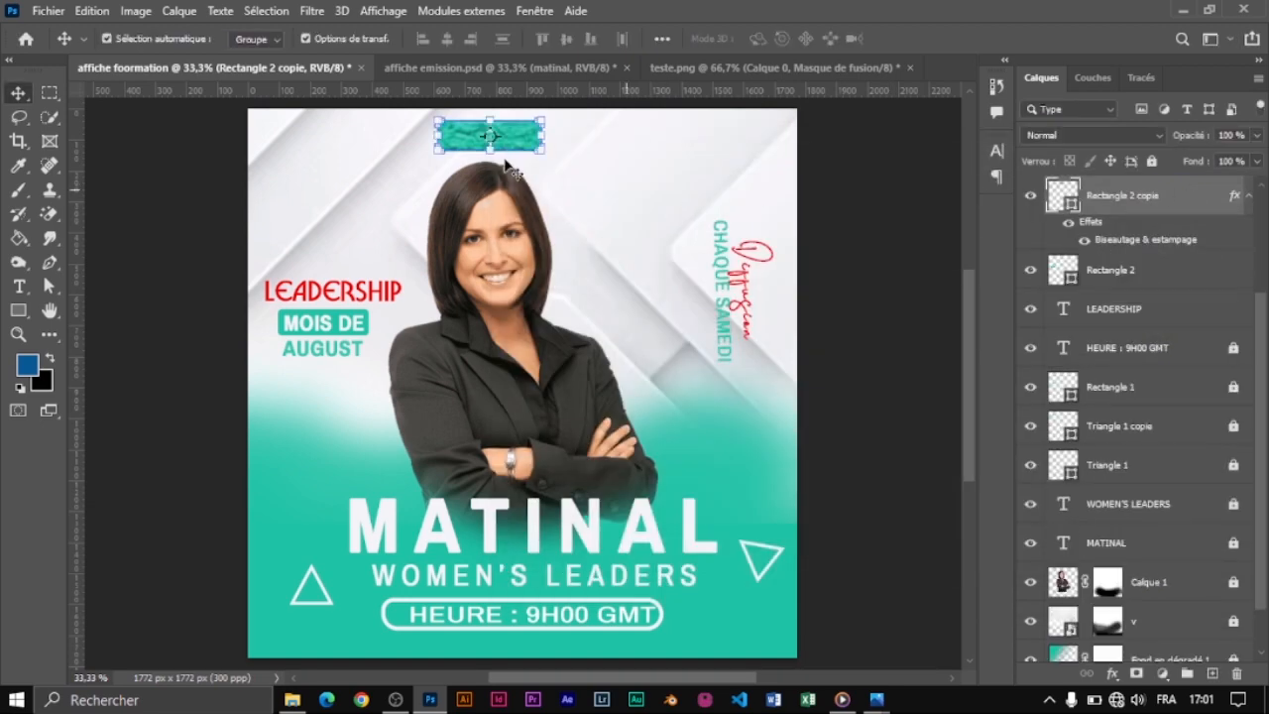
Add the word EMISSION in white Archivo Narrow Bold near the textured teal rectangle above the portrait's head.
key(t)
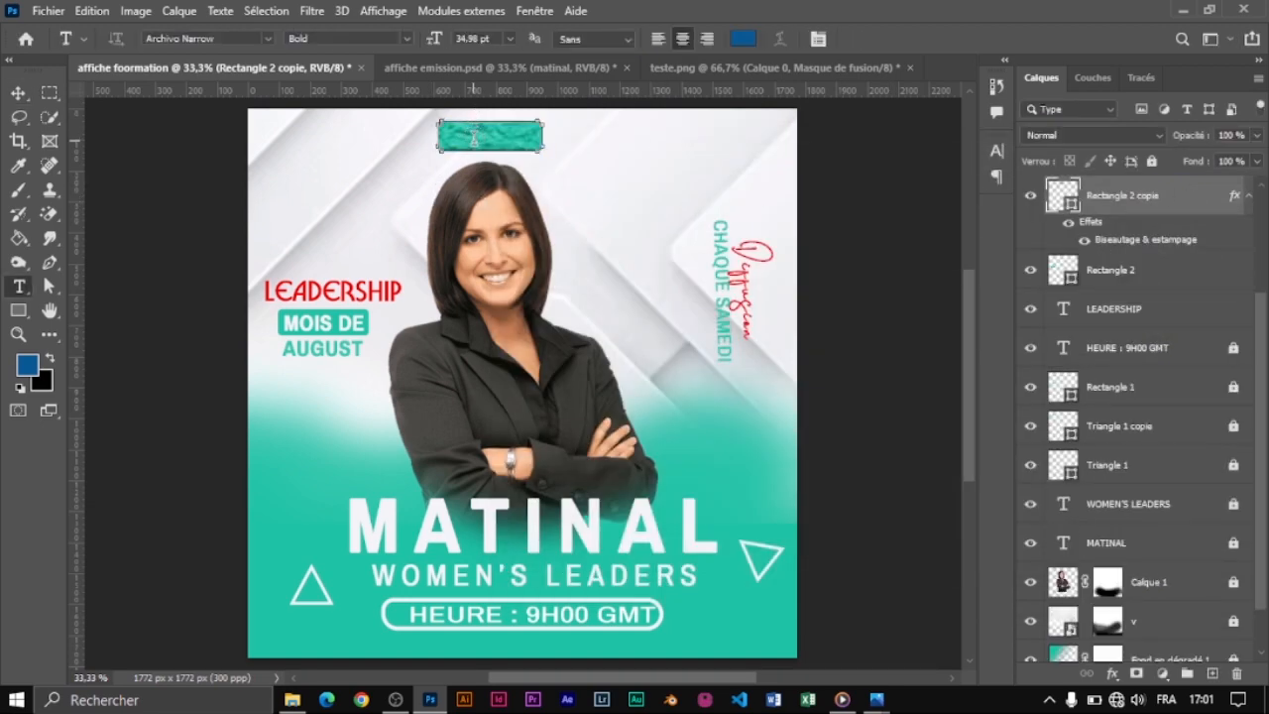
click(393, 212)
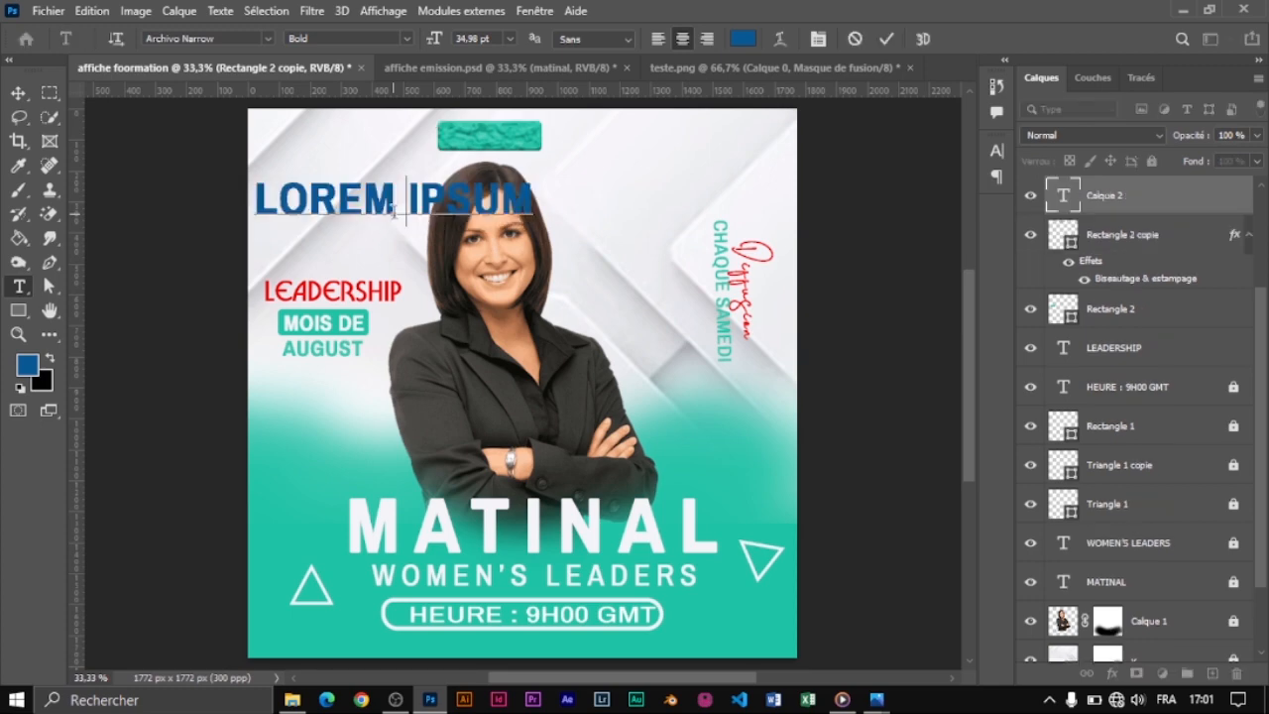
text(EMISSIO)
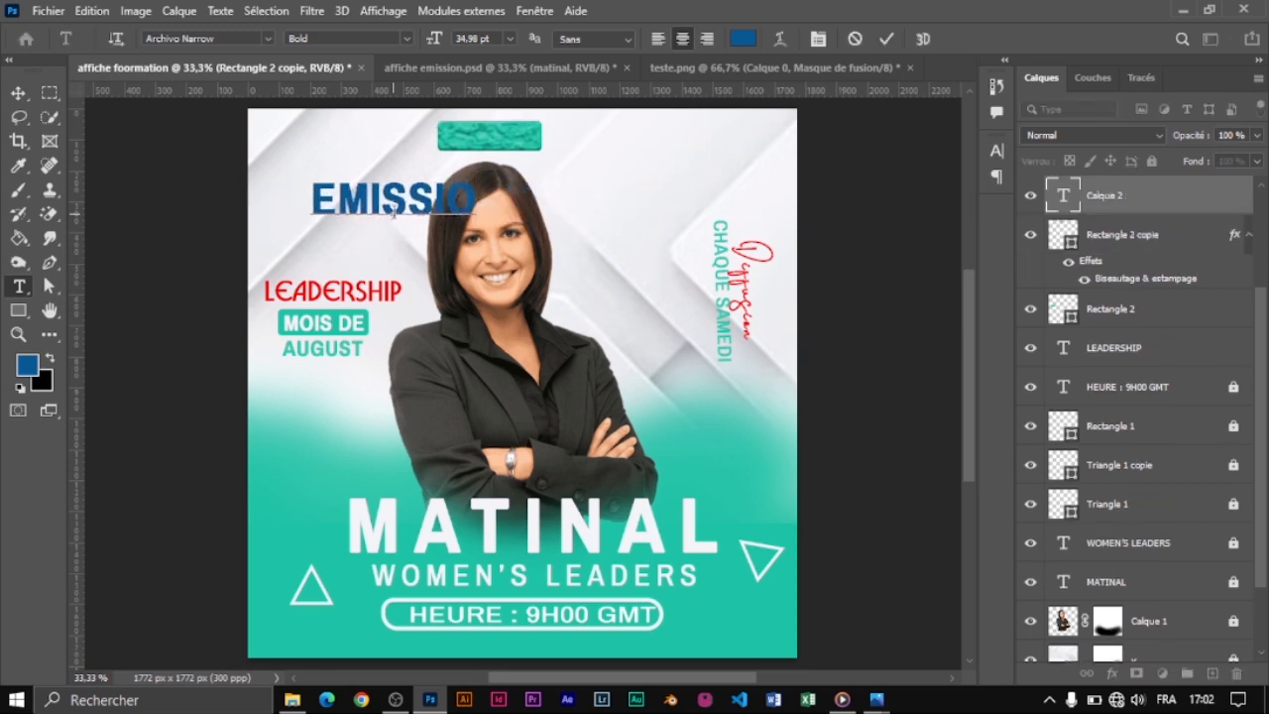
text(N)
key(ctrl+a)
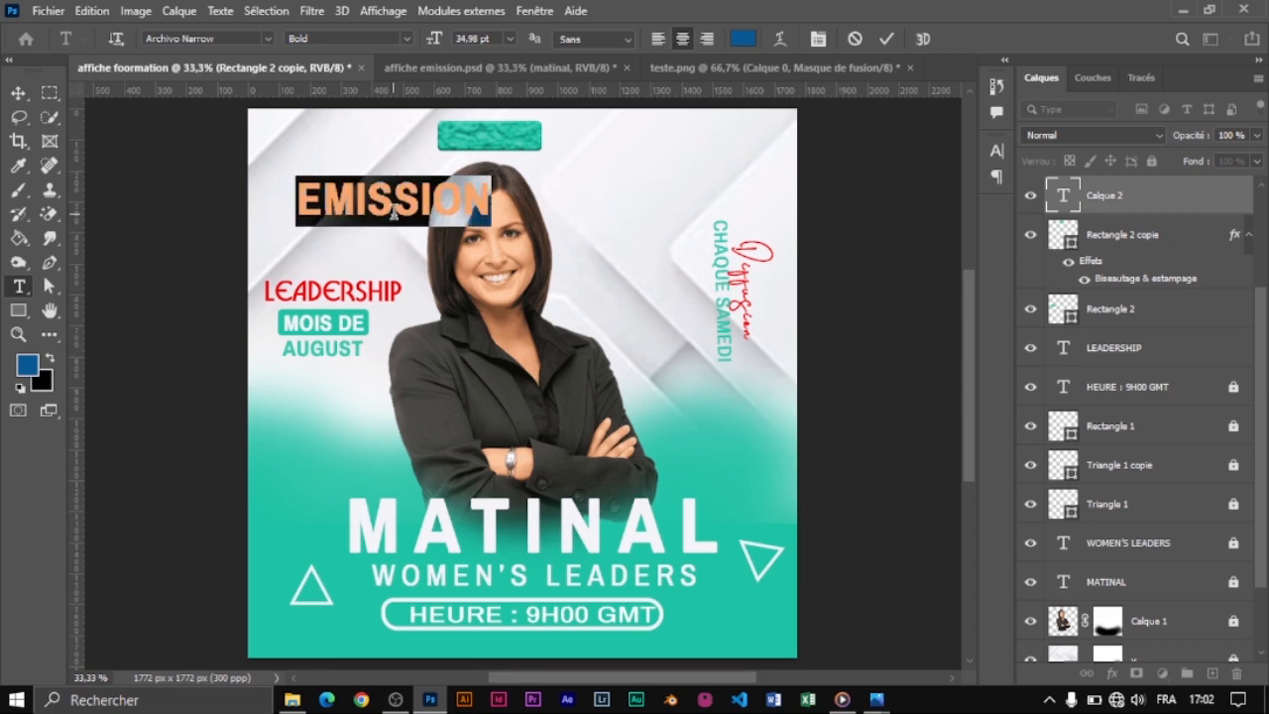
click(743, 39)
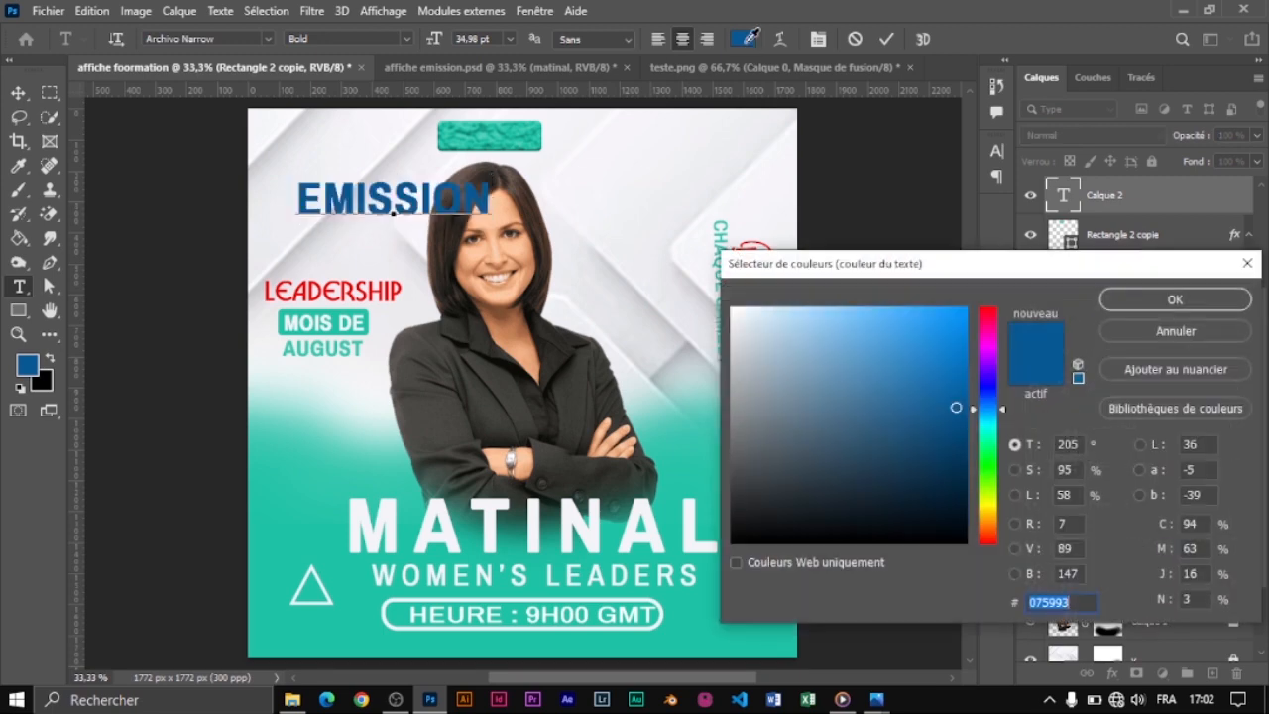
click(734, 314)
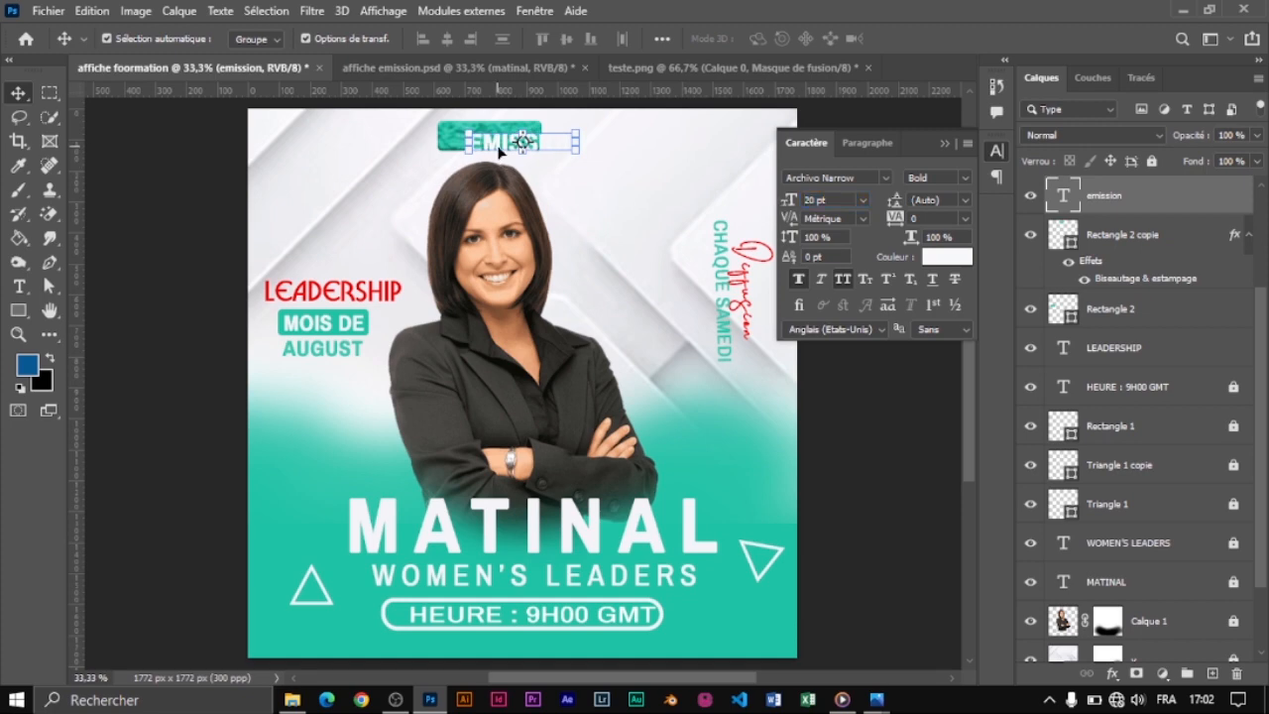
Center EMISSION on the textured teal rectangle, shrink it to fit inside and set its font to BufferFiveOpti.
drag(501, 148, 473, 142)
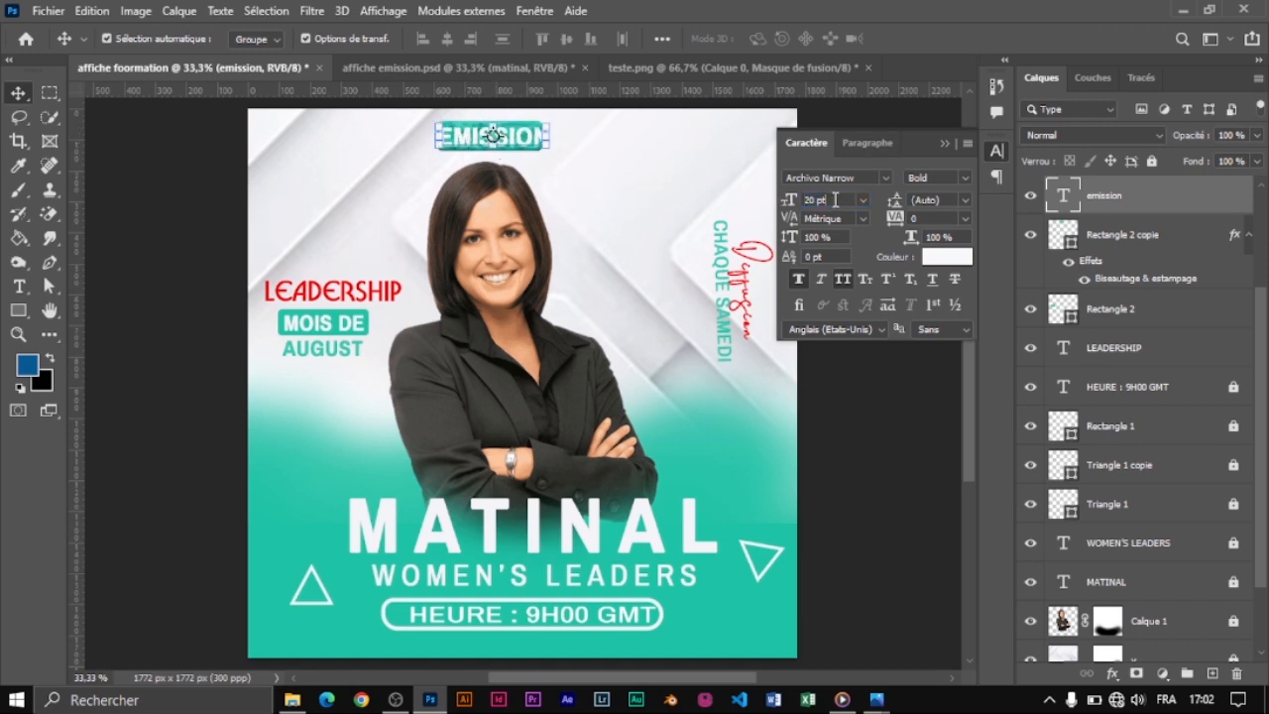
click(885, 176)
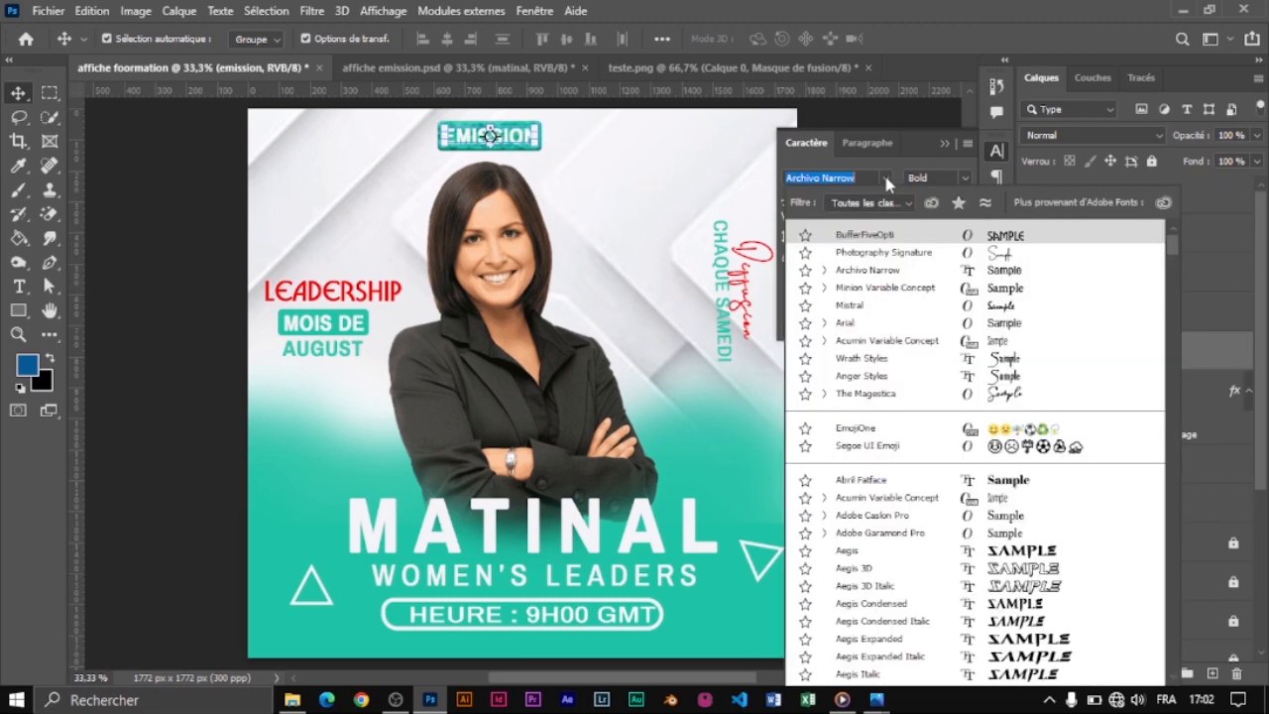
click(884, 241)
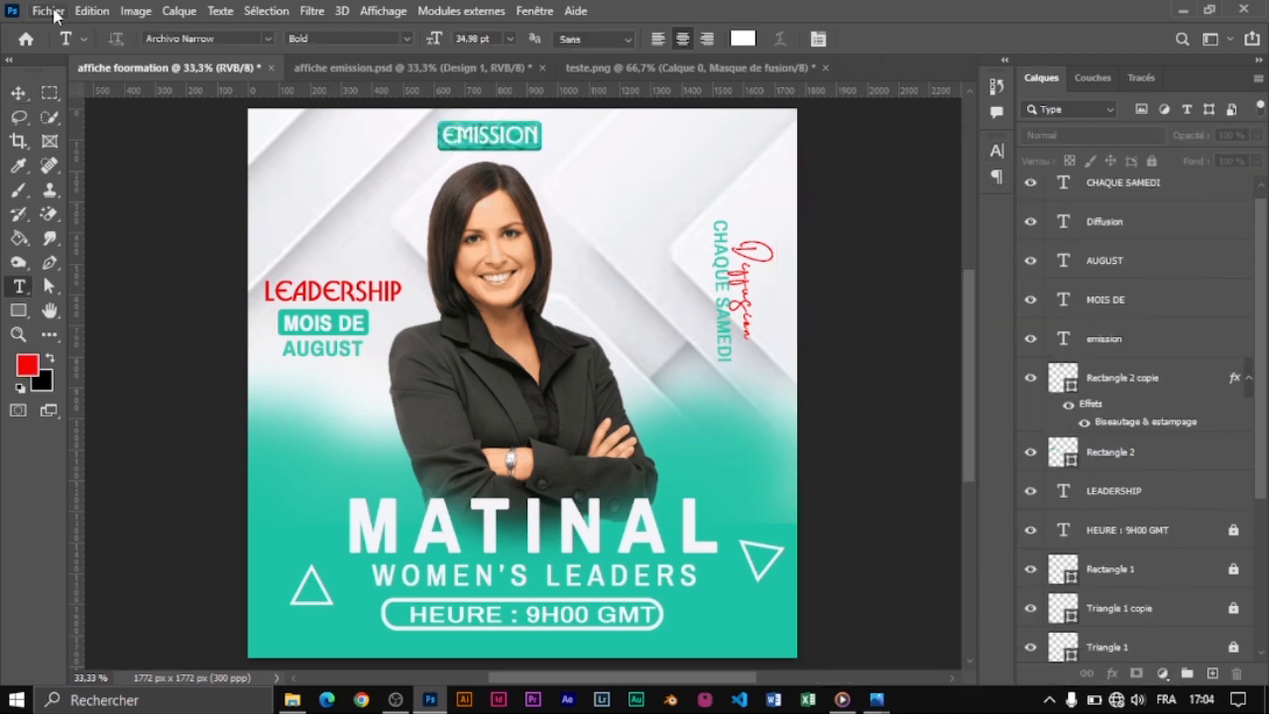
Export the poster for the web as a medium JPEG at quality 50 and open the saved affiche-foormation image from Téléchargements.
click(49, 10)
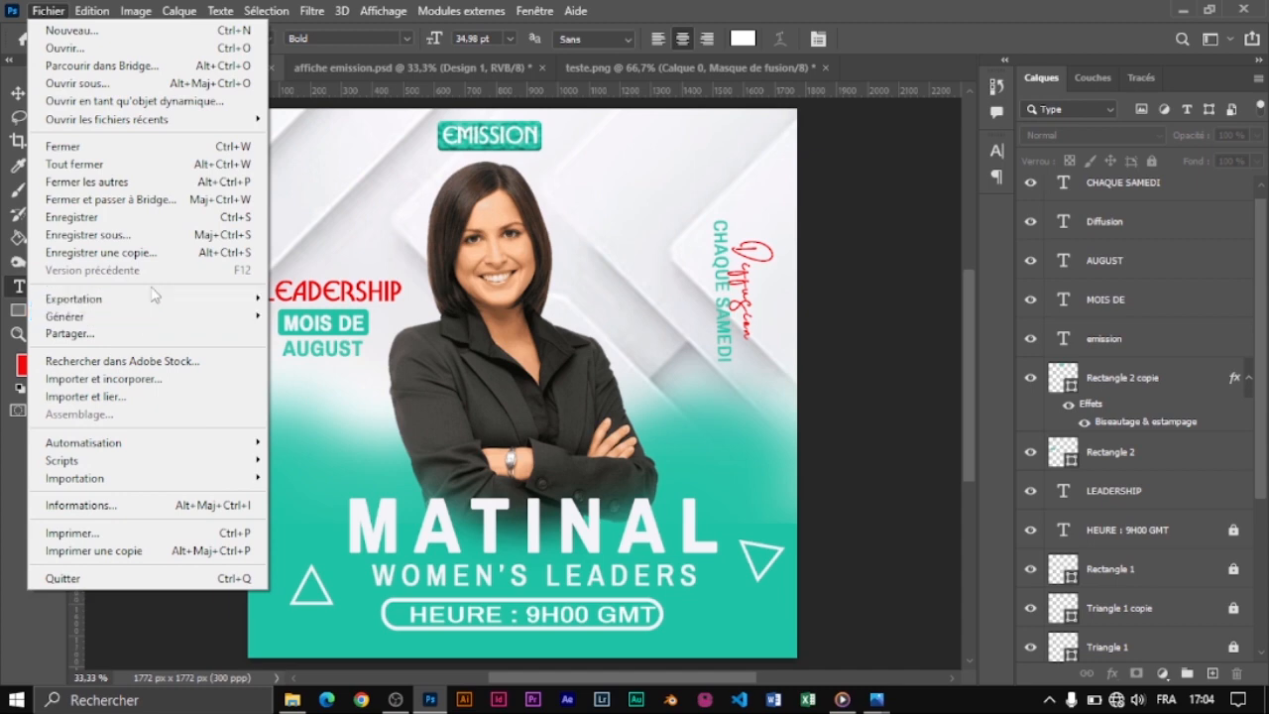
mouse_move(154, 299)
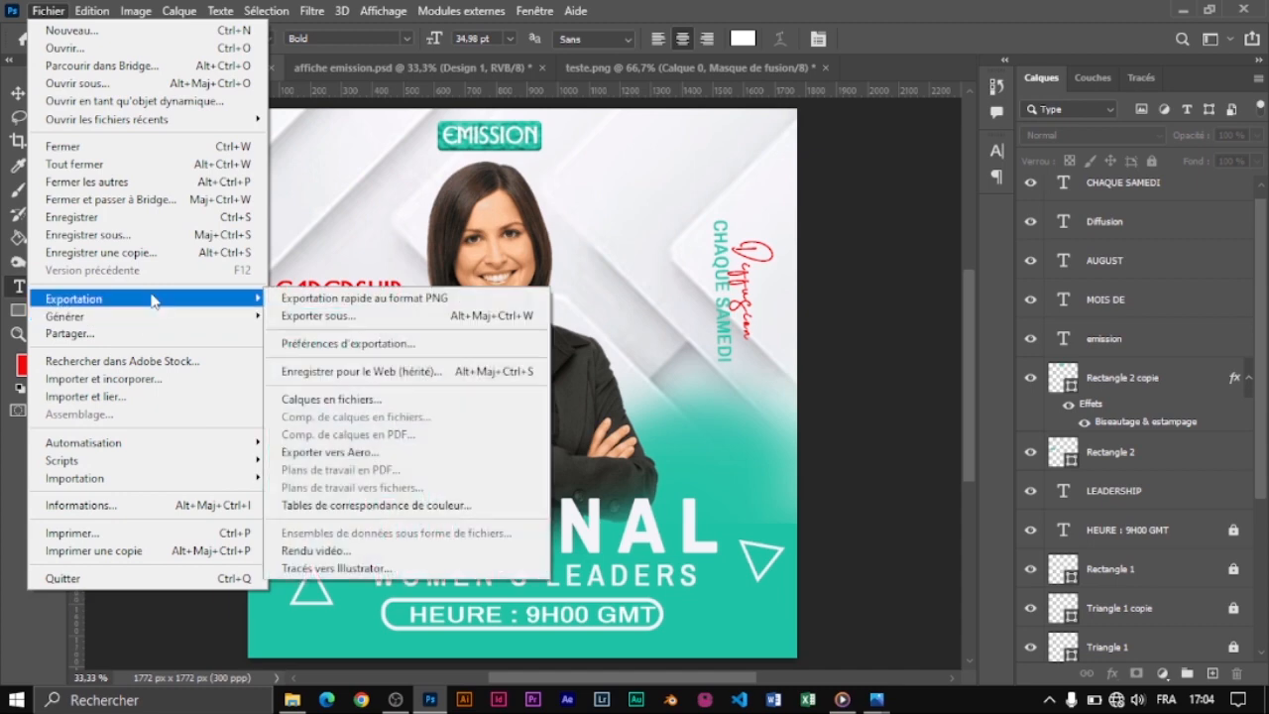
click(398, 374)
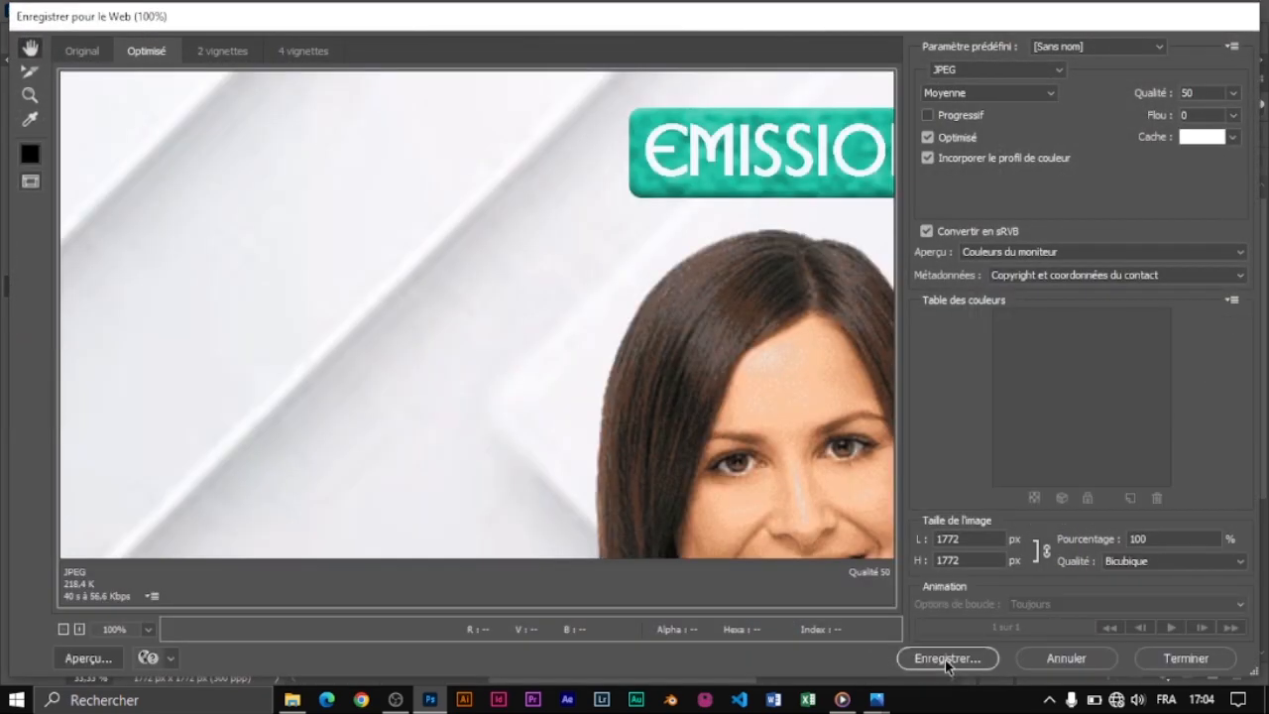
click(947, 662)
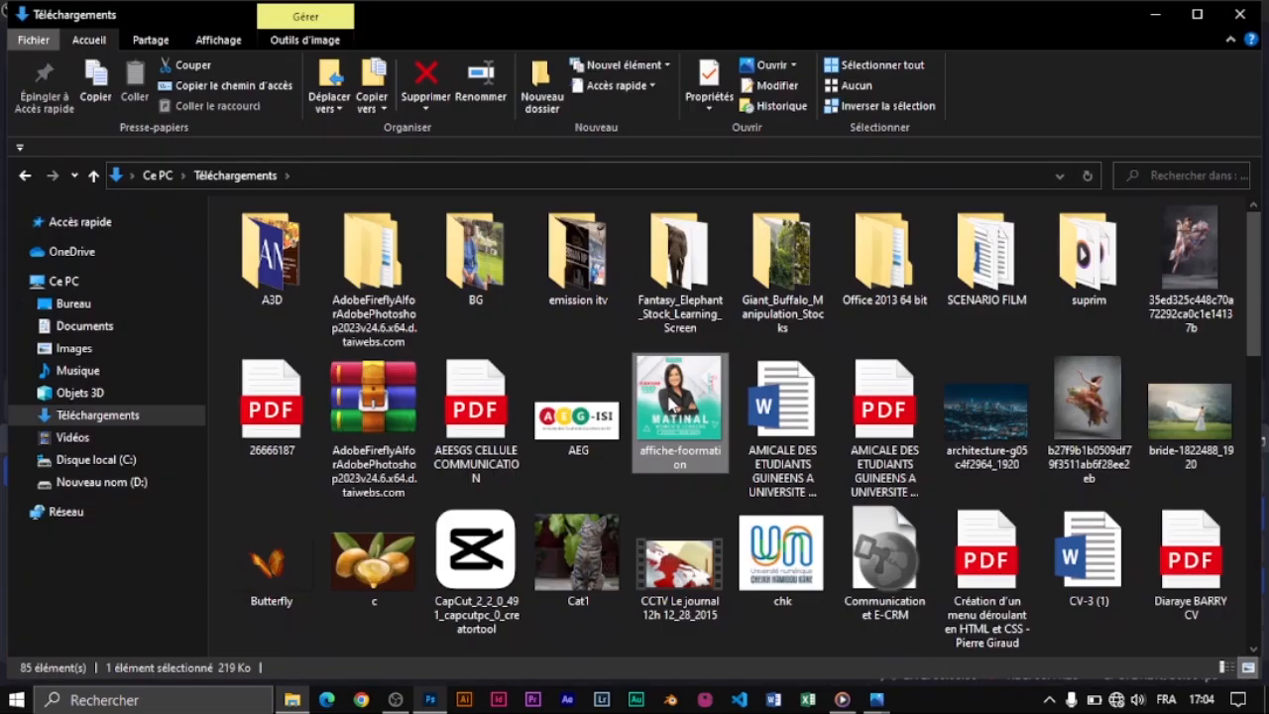
double_click(669, 402)
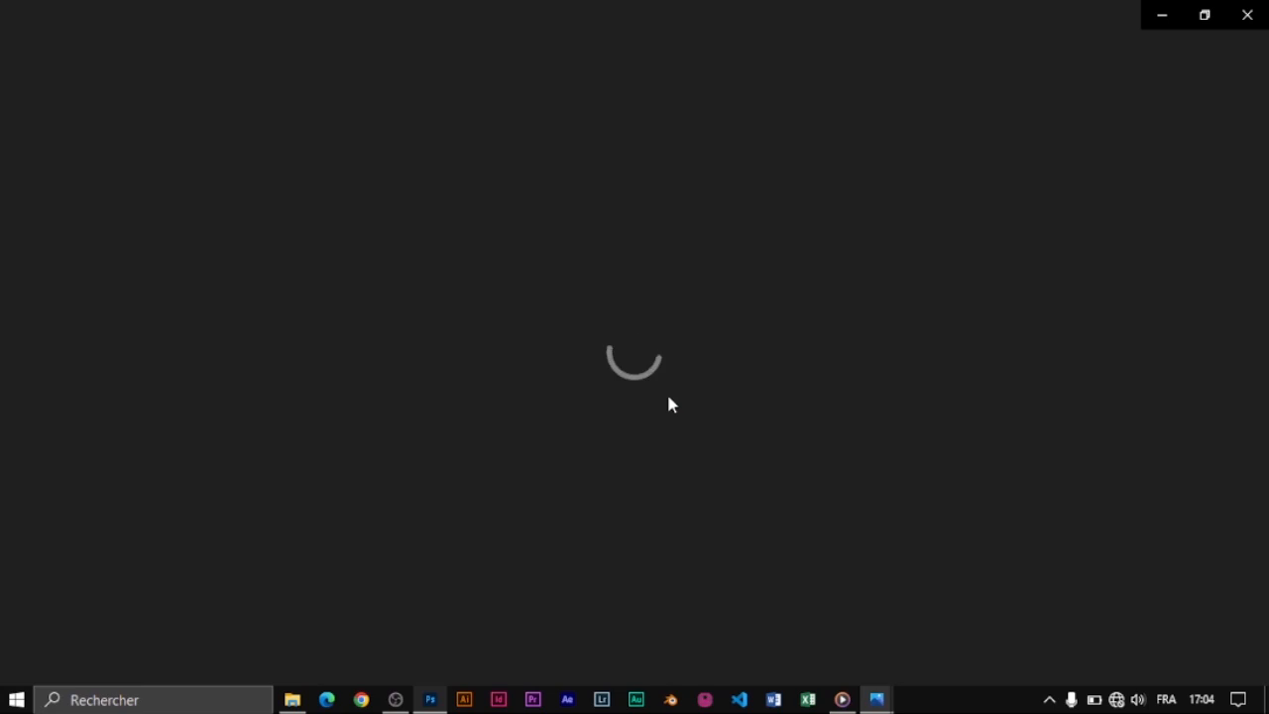